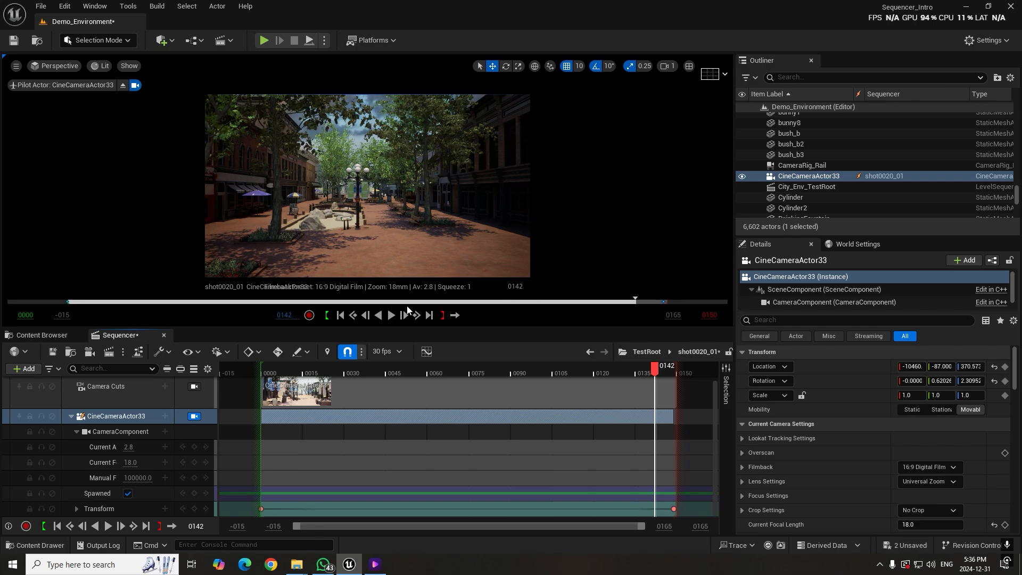
# Play the shot0020_01 camera animation from frame 2 and scrub the playhead to frame 84
pyautogui.moveTo(476, 372); pyautogui.dragTo(266, 382)
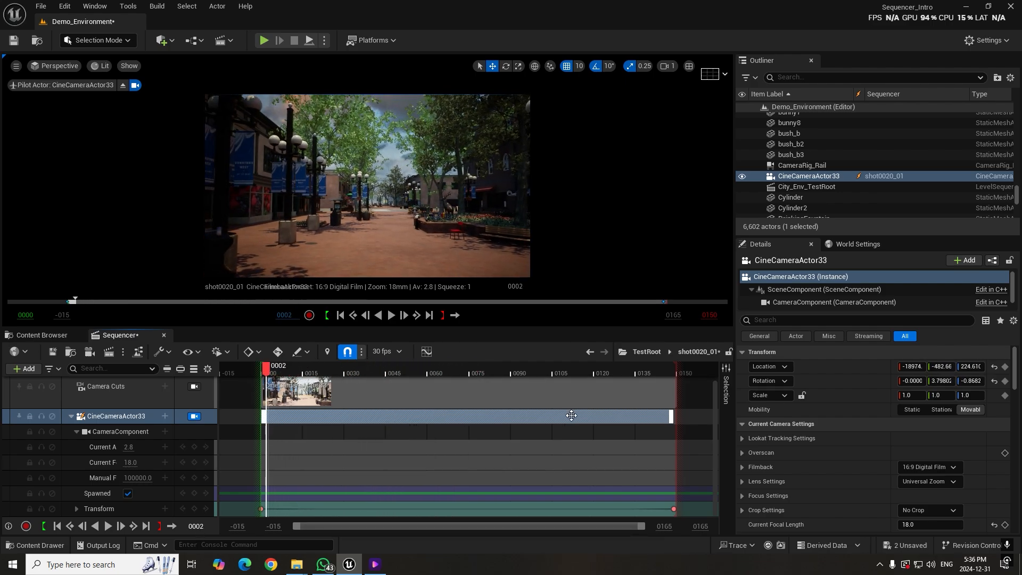
pyautogui.press('space')
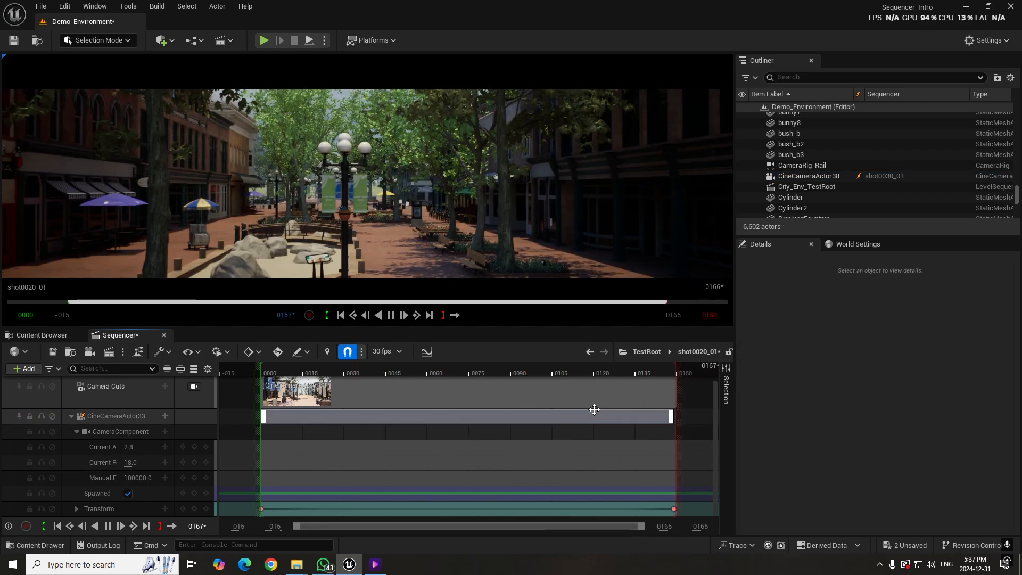
pyautogui.moveTo(589, 374); pyautogui.dragTo(494, 376)
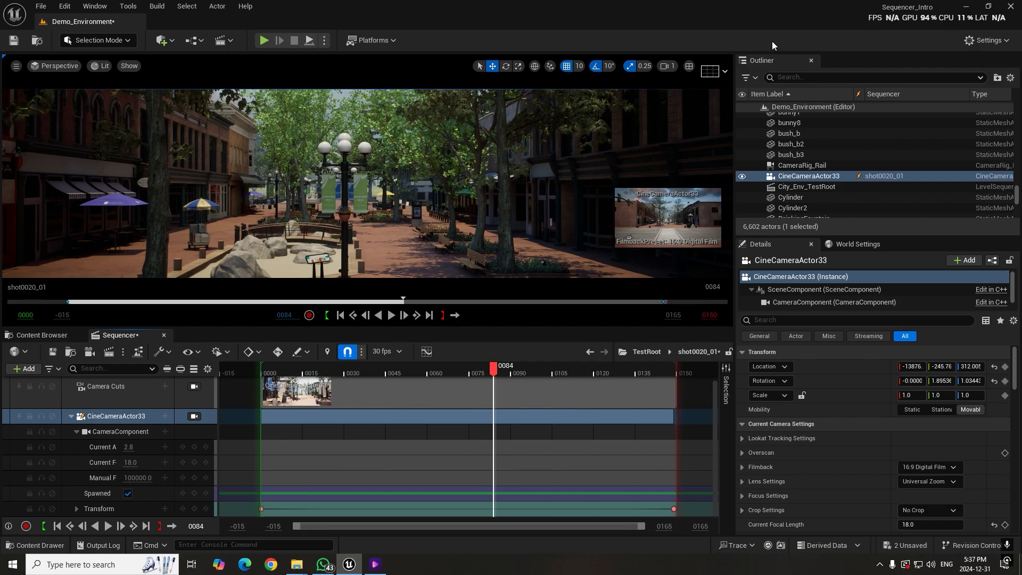
# Close the editor and save the changes to Demo_Environment and shot0020_01
pyautogui.click(1011, 6)
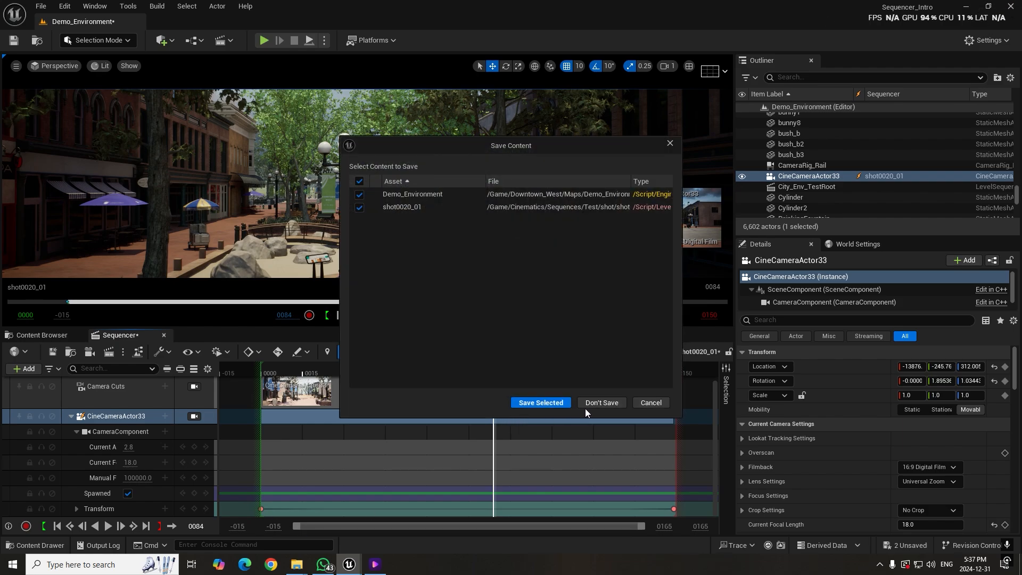
pyautogui.click(548, 402)
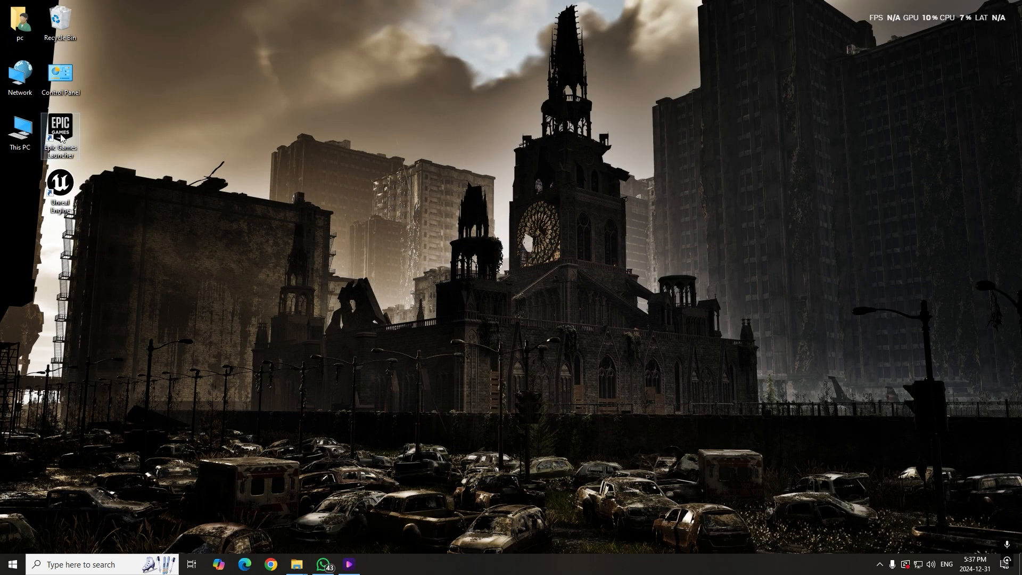
# Switch to the Epic Games Launcher and launch engine version 5.5.1 from the installed engine versions
pyautogui.doubleClick(61, 134)
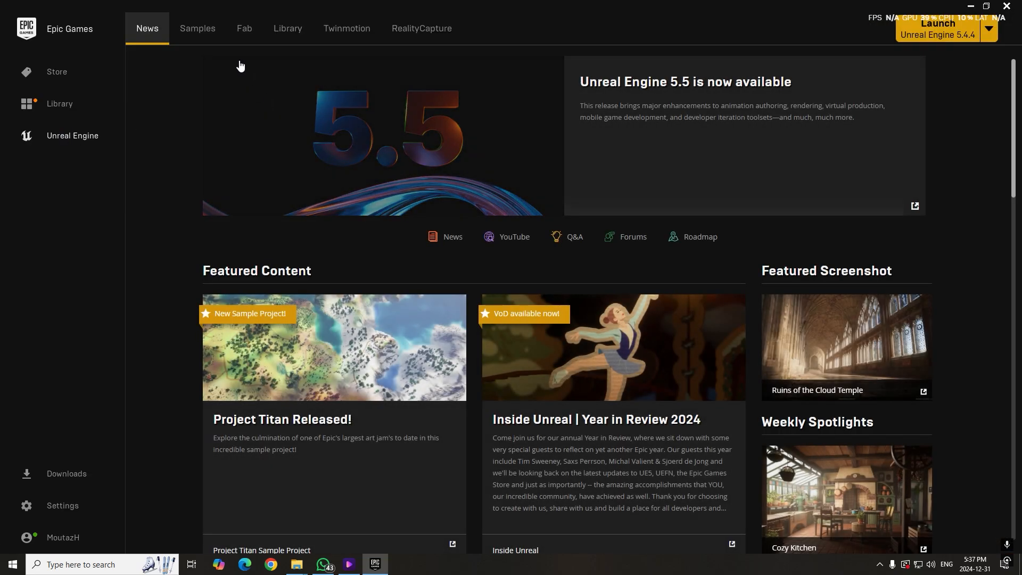
pyautogui.click(287, 32)
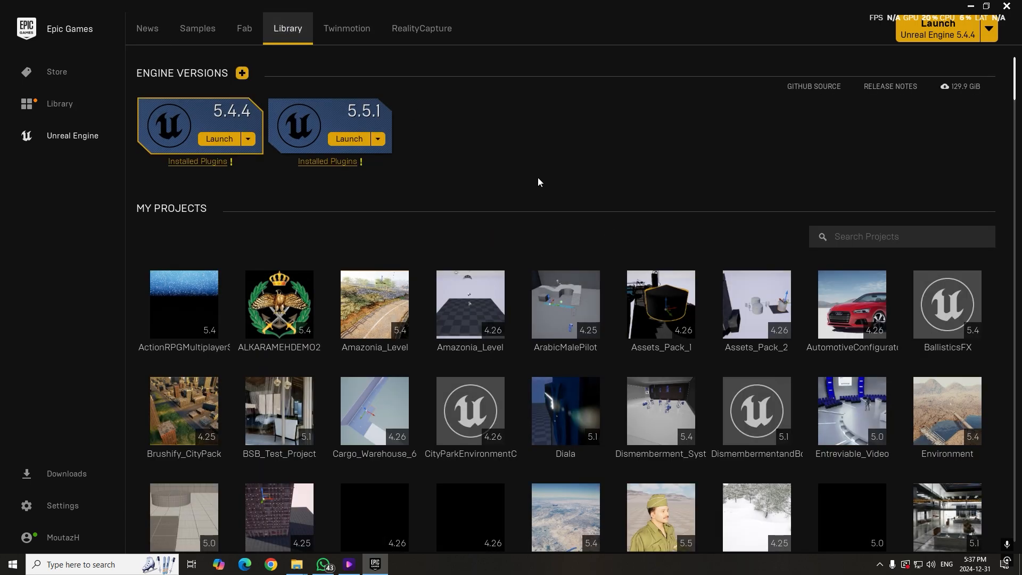
pyautogui.click(350, 138)
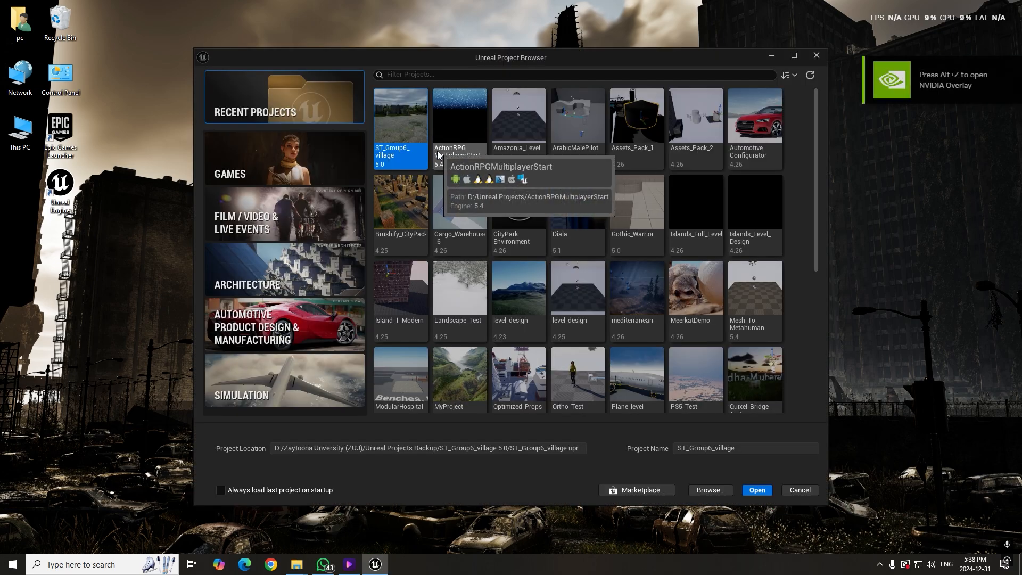
# Choose the Third Person template from the Games category and name the project Sequencer_Tutorial
pyautogui.click(251, 181)
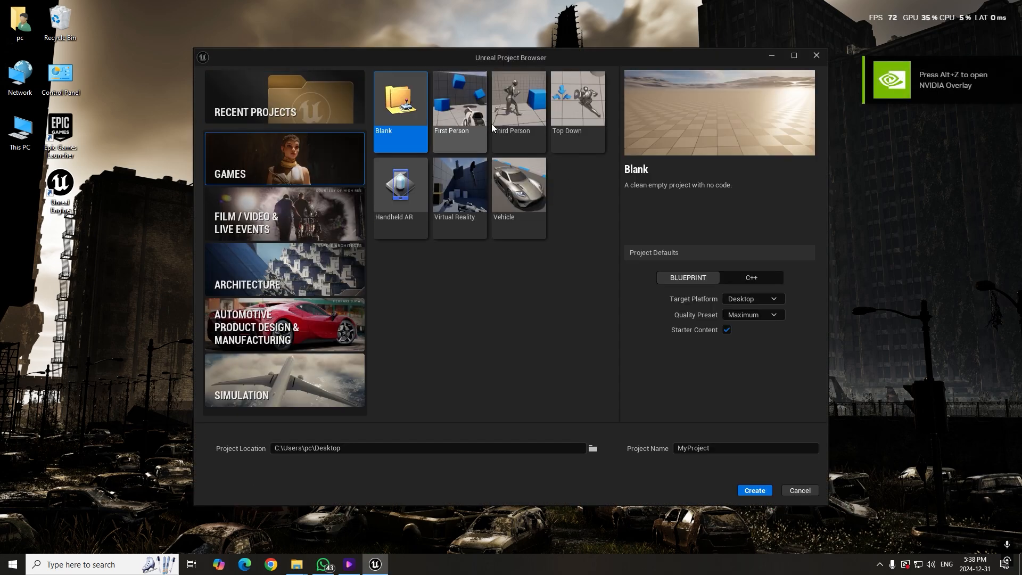
pyautogui.click(527, 116)
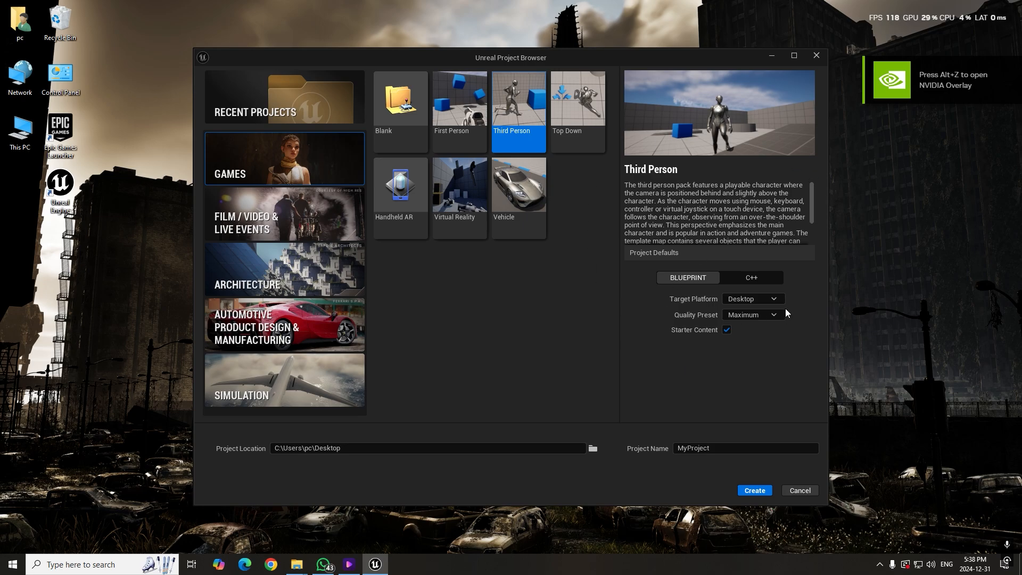
pyautogui.click(716, 449)
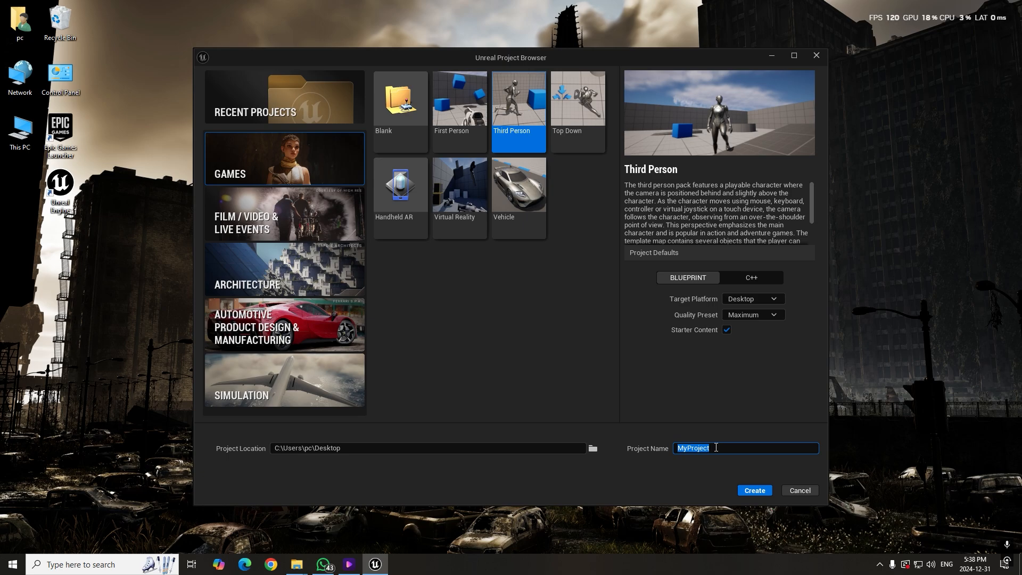
pyautogui.write('Sequencer_Tutorial')
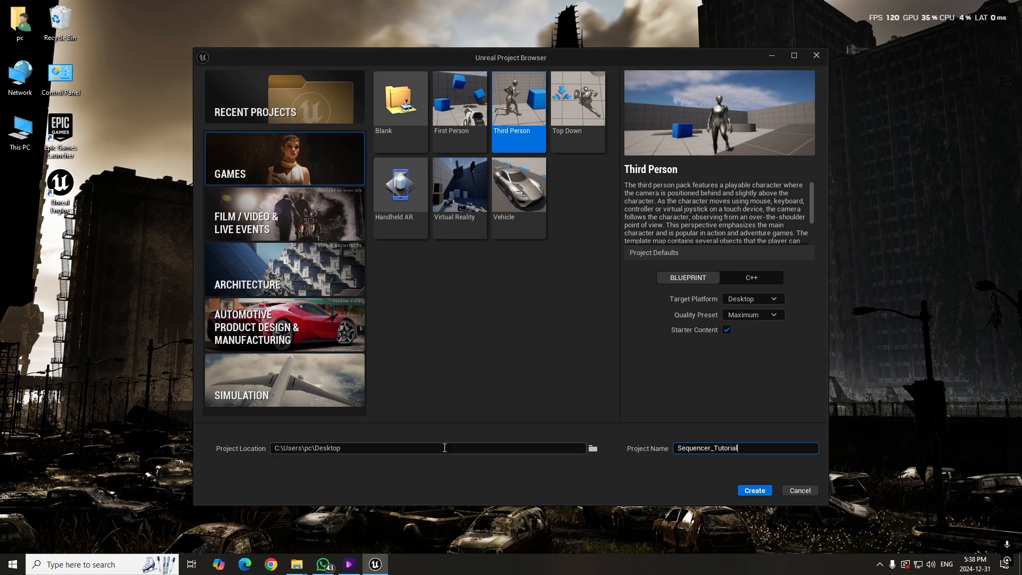
# Set the project location to F:\Unreal Projects and create the project
pyautogui.click(593, 449)
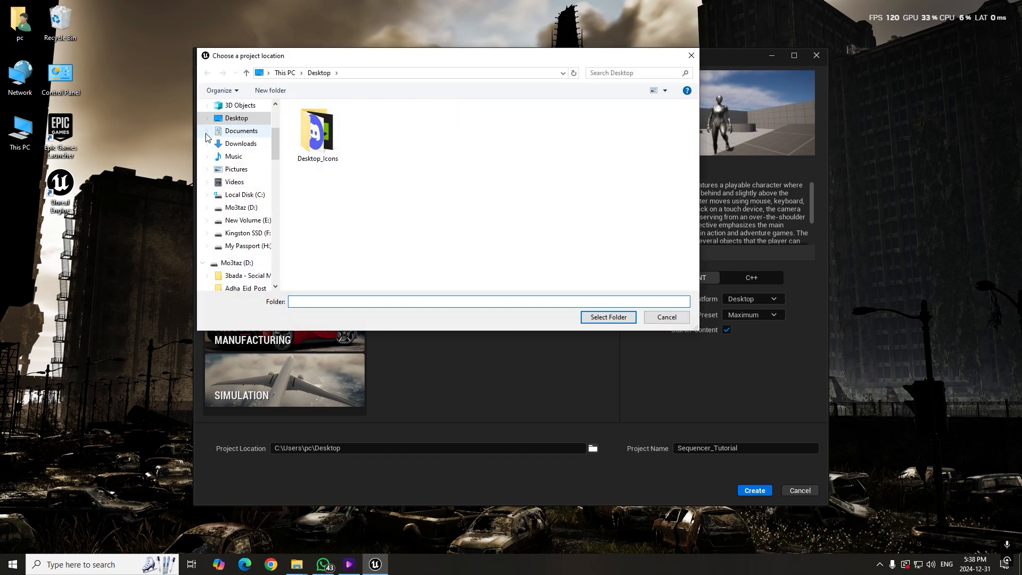
pyautogui.click(241, 131)
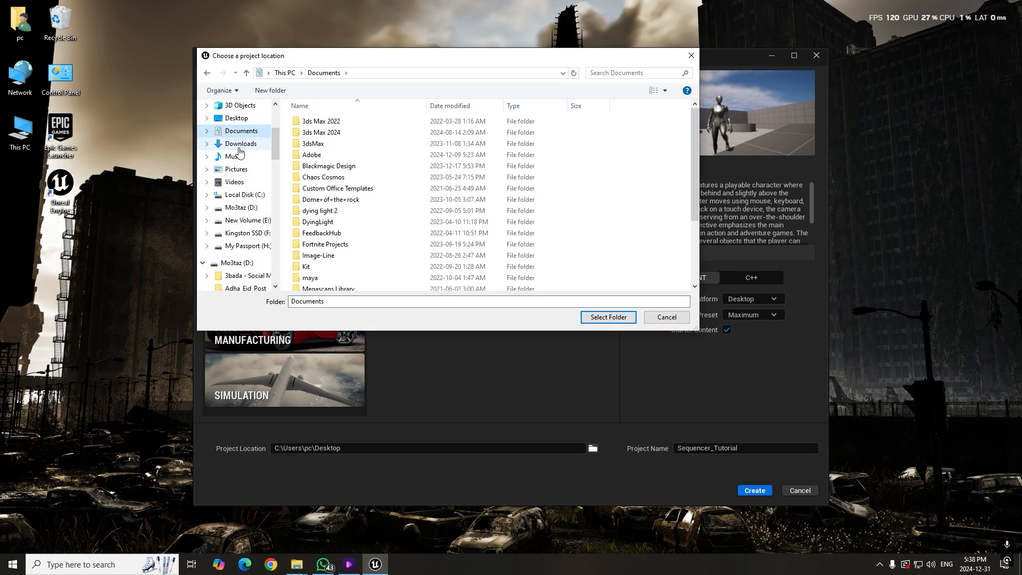
pyautogui.click(248, 233)
pyautogui.scroll(-3, 341, 267)
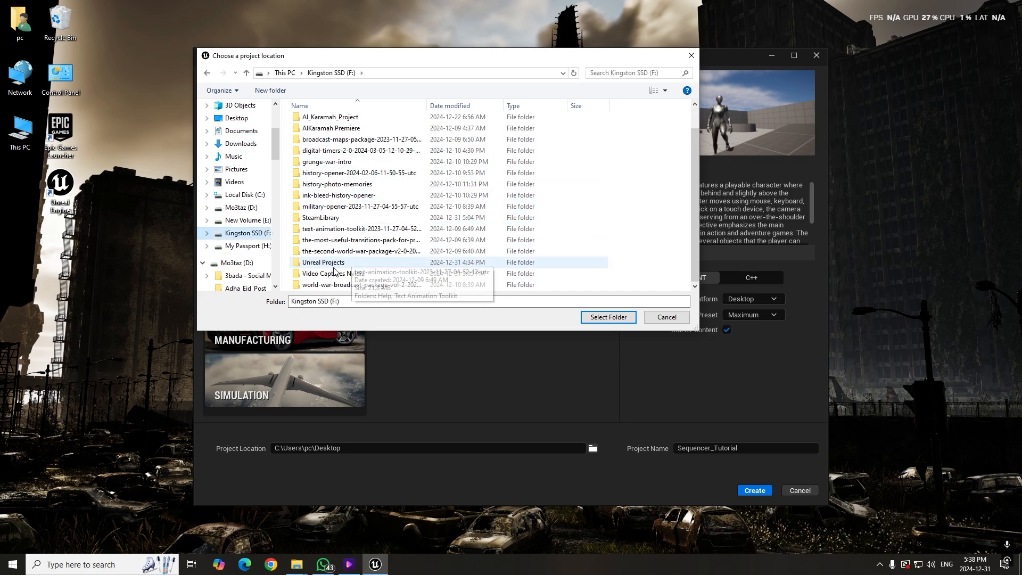
pyautogui.doubleClick(326, 264)
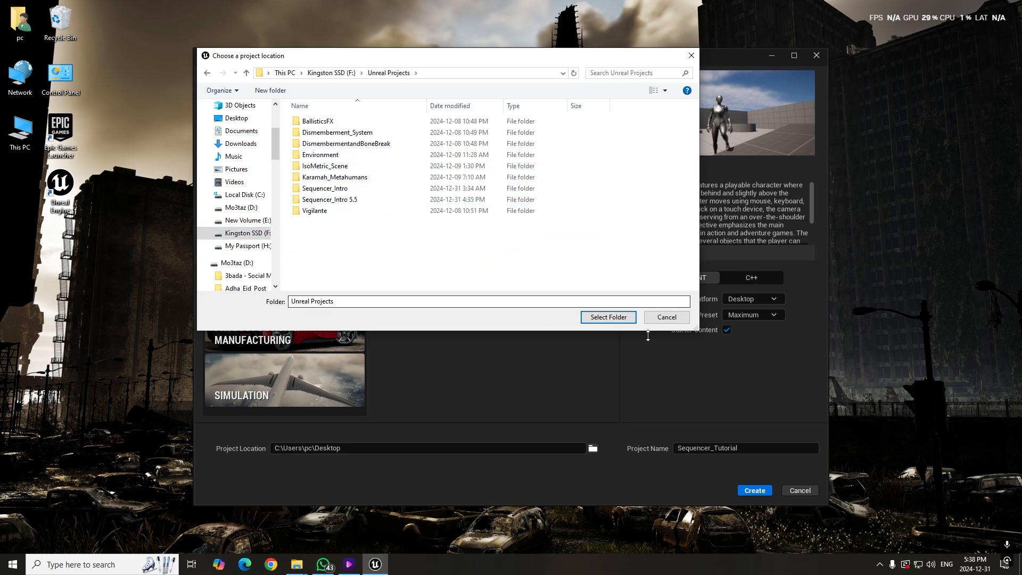
pyautogui.click(616, 320)
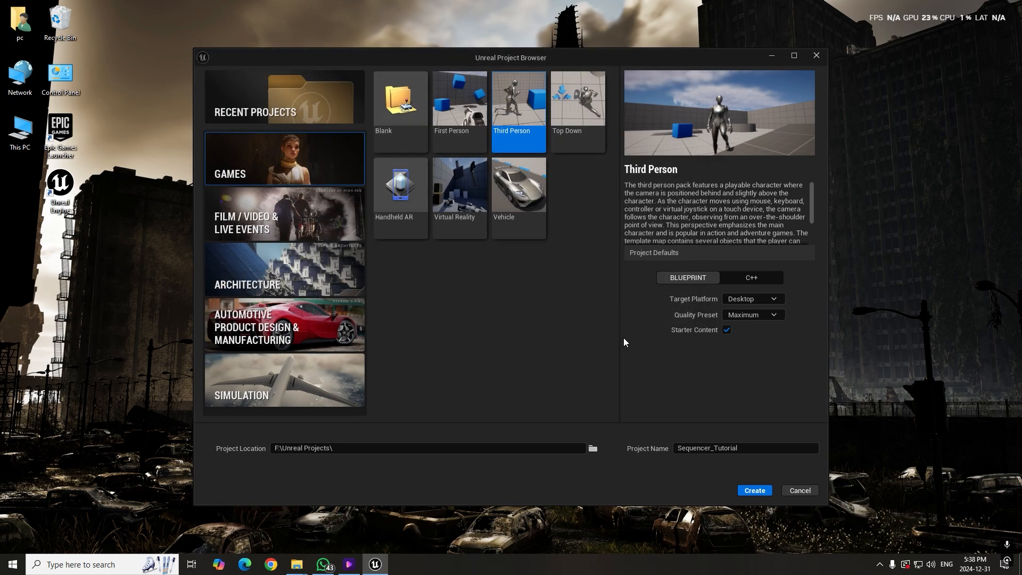
pyautogui.click(752, 496)
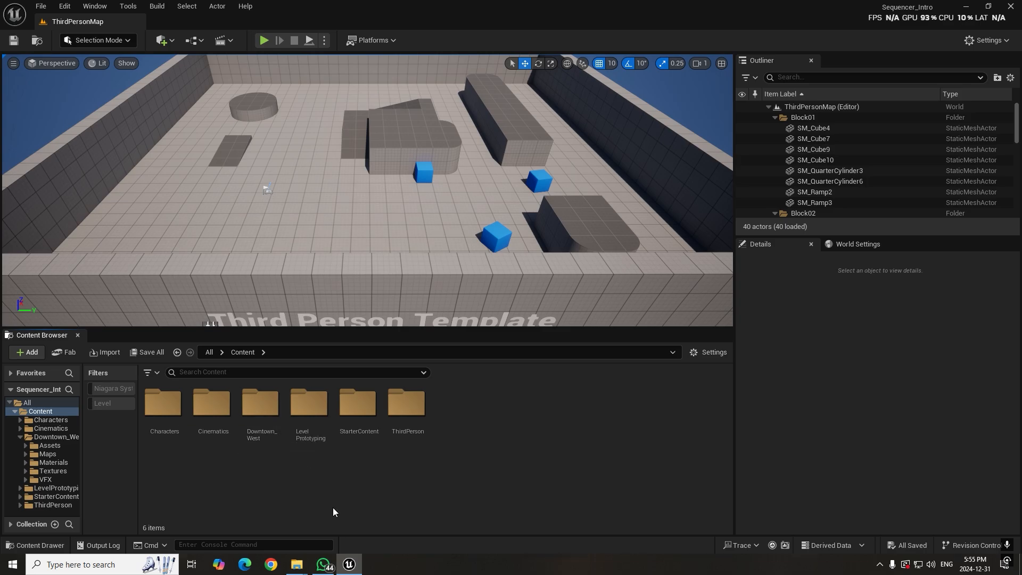
# Open the Fab asset window from the project's content area and close it again
pyautogui.hotkey('ctrl', 'l')
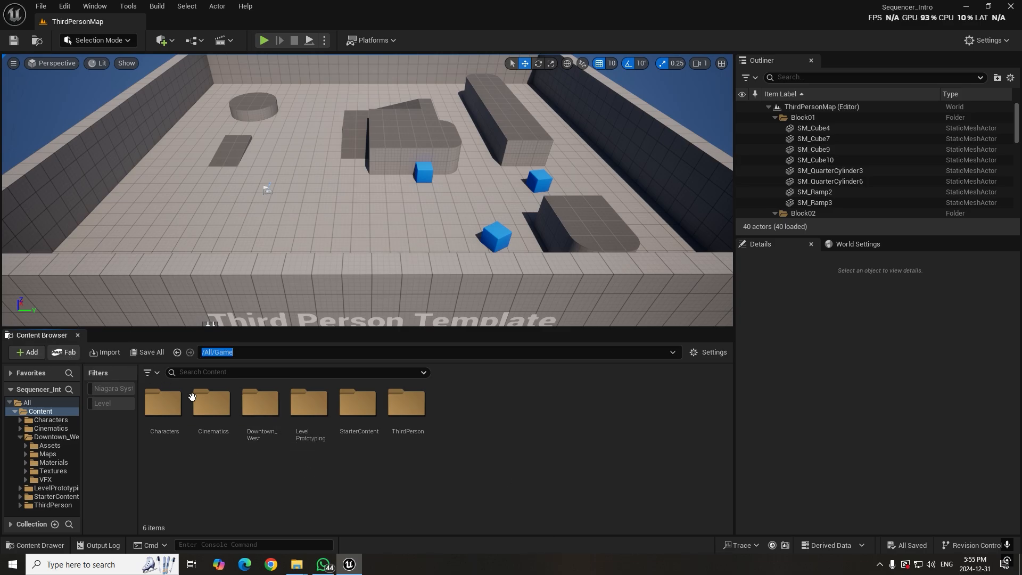
pyautogui.click(288, 471)
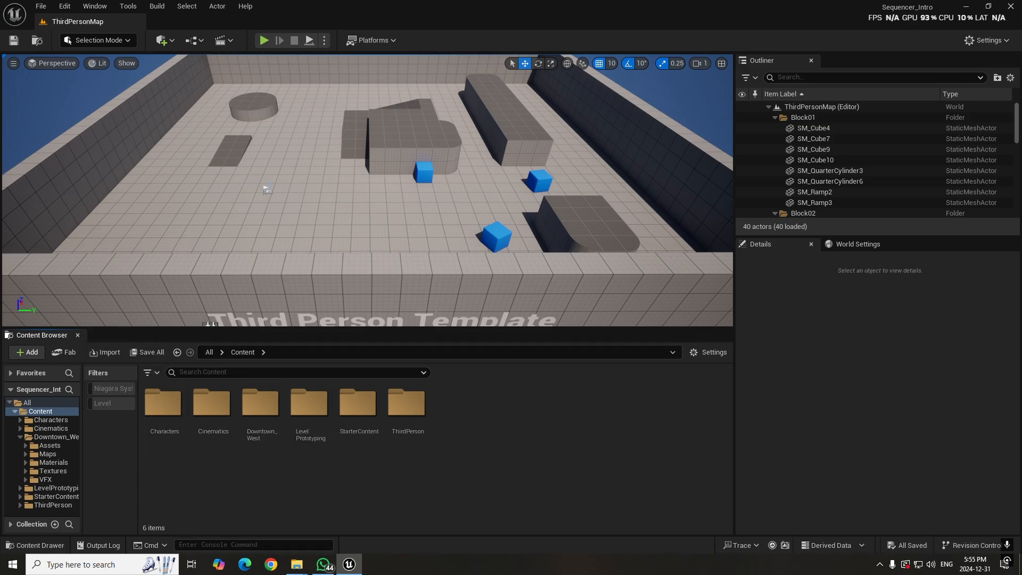
pyautogui.click(71, 353)
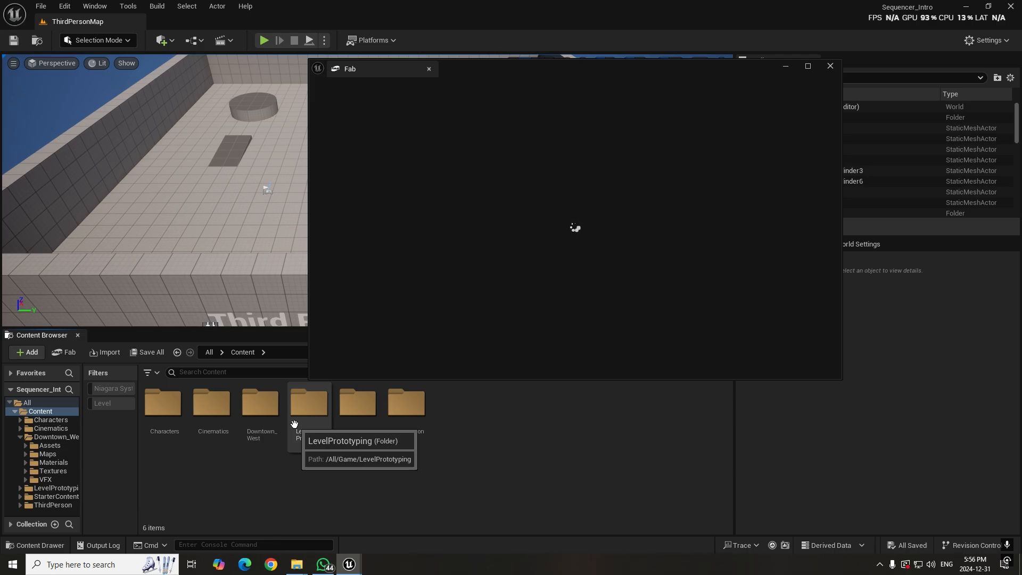
pyautogui.click(830, 67)
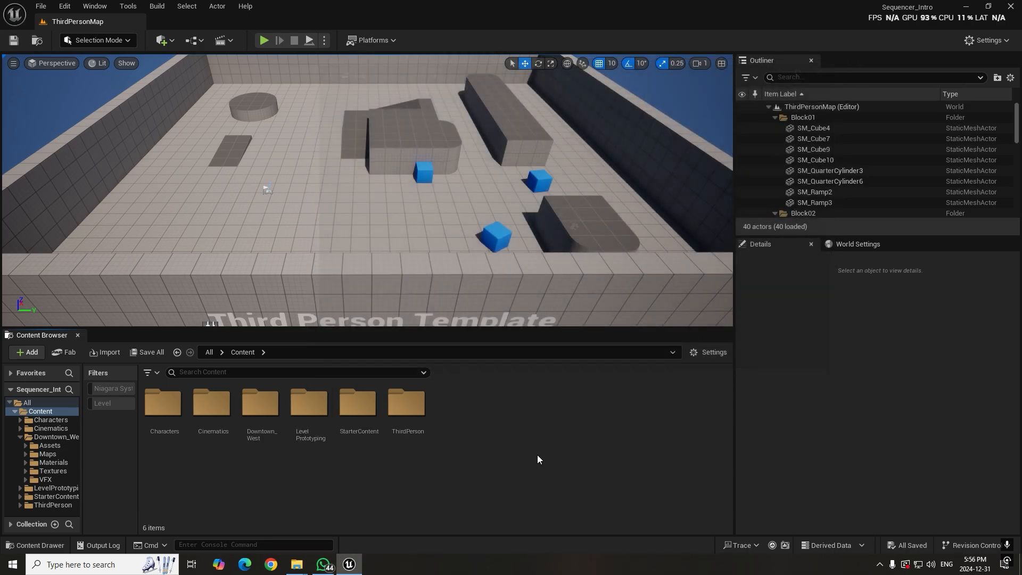
# Open the Demo_Environment level from the Content/Downtown_West/Maps folder
pyautogui.doubleClick(252, 407)
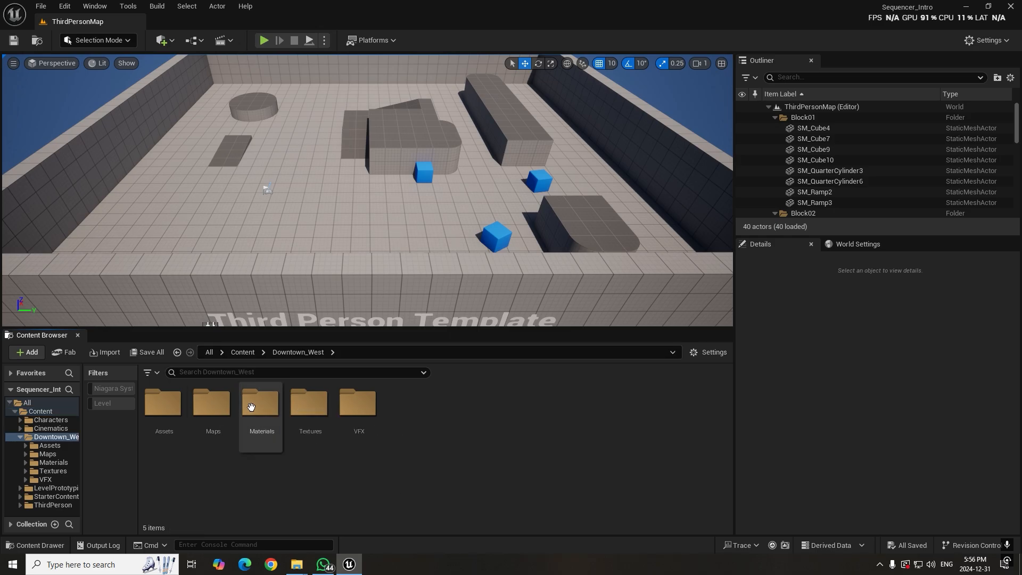
pyautogui.doubleClick(212, 405)
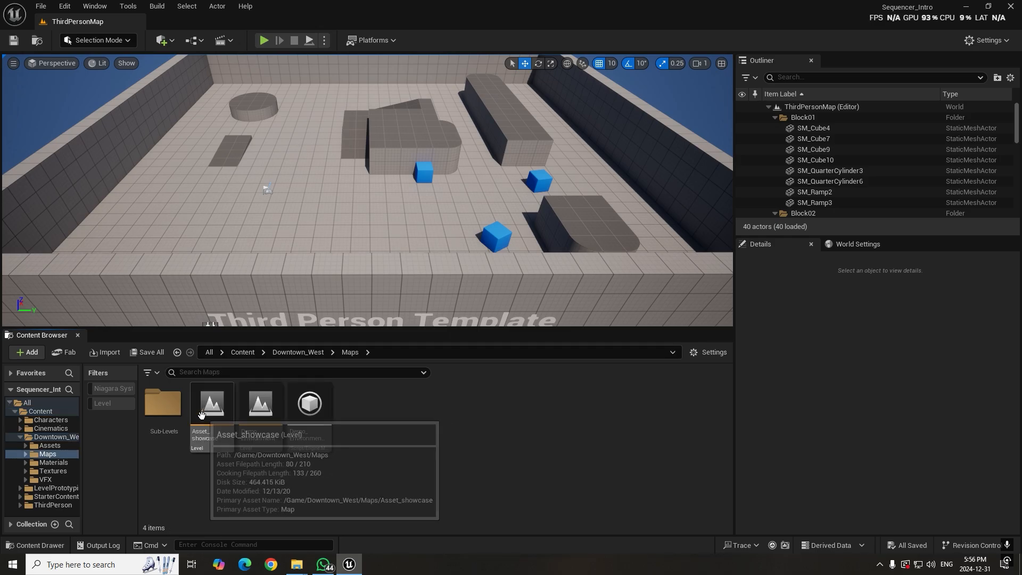
pyautogui.doubleClick(261, 406)
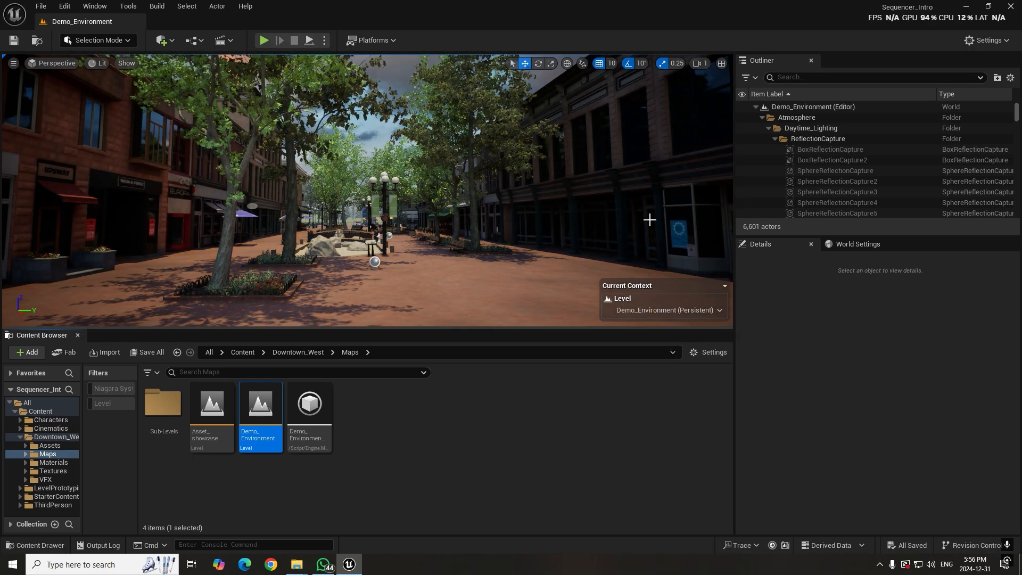
# Fly around the downtown street to examine the Demo_Environment level
pyautogui.moveTo(468, 197); pyautogui.dragTo(489, 218, button='right')
pyautogui.press('s')
pyautogui.press('a')
pyautogui.press('s')
pyautogui.press('d')
pyautogui.press('w')
pyautogui.press('w')
pyautogui.press('s')
pyautogui.press('w')
pyautogui.press('s')
pyautogui.press('w')
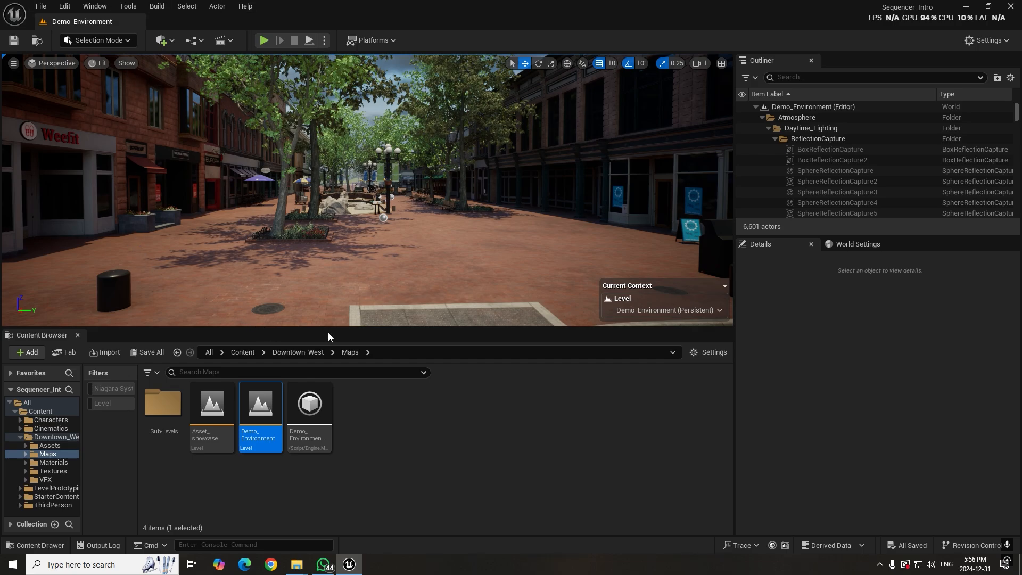
# Start adding a level sequence with shots and set its name to Tutorial_Sequence
pyautogui.click(231, 41)
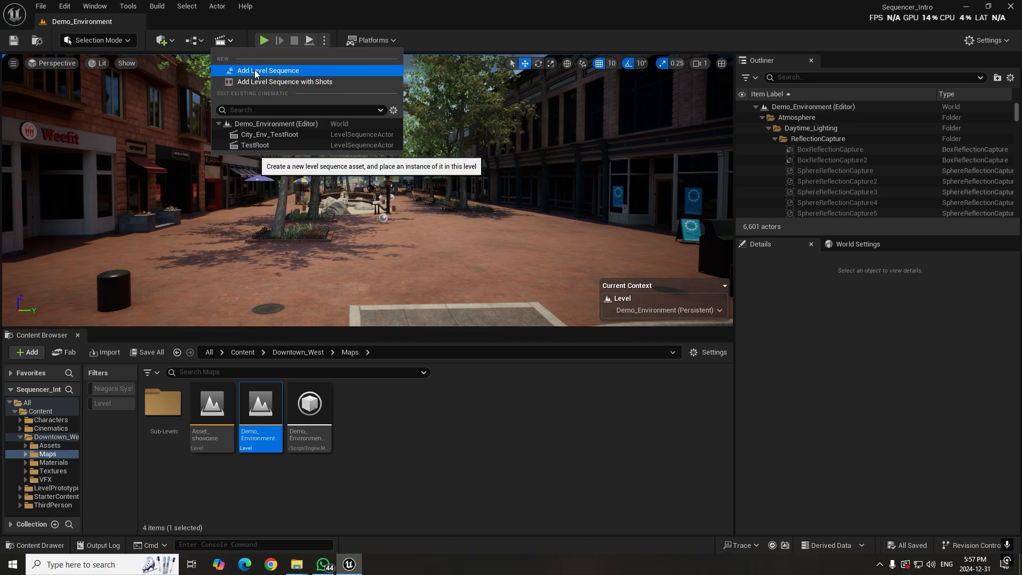
pyautogui.click(304, 85)
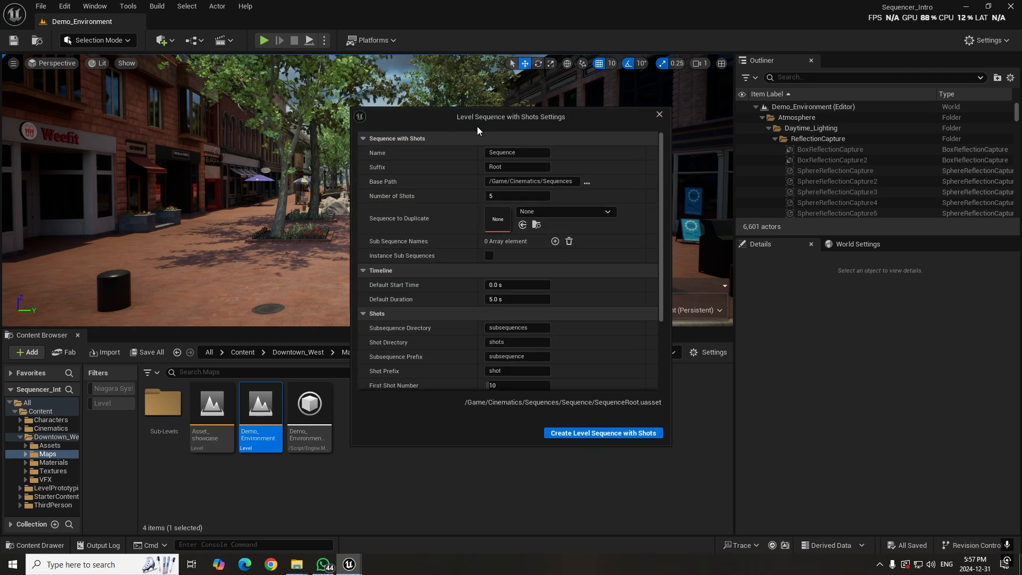
pyautogui.click(537, 152)
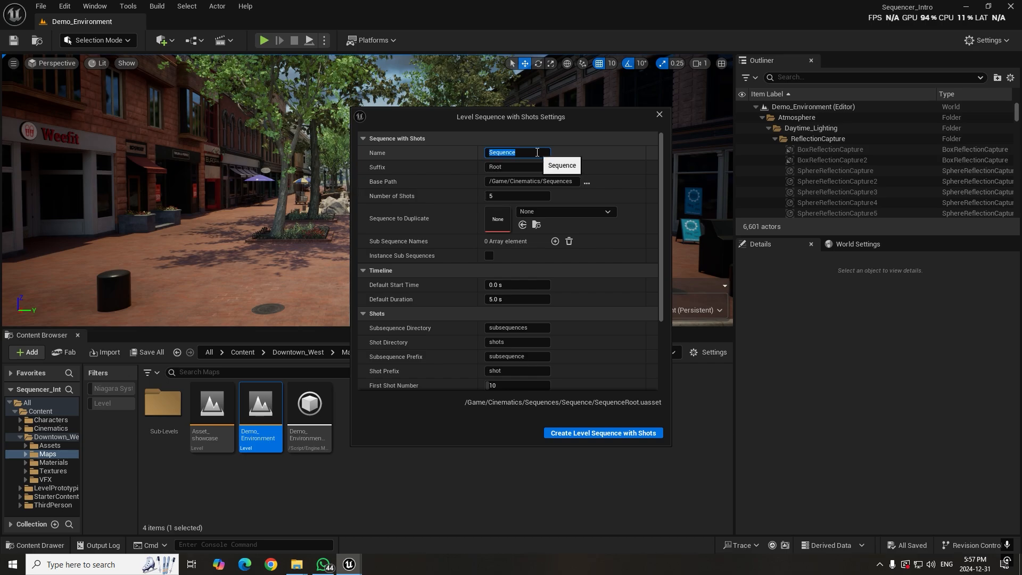
pyautogui.write('Test_Sequence')
pyautogui.hotkey('shift', 'Left')
pyautogui.hotkey('shift', 'Left')
pyautogui.hotkey('shift', 'Left')
pyautogui.hotkey('shift', 'Left')
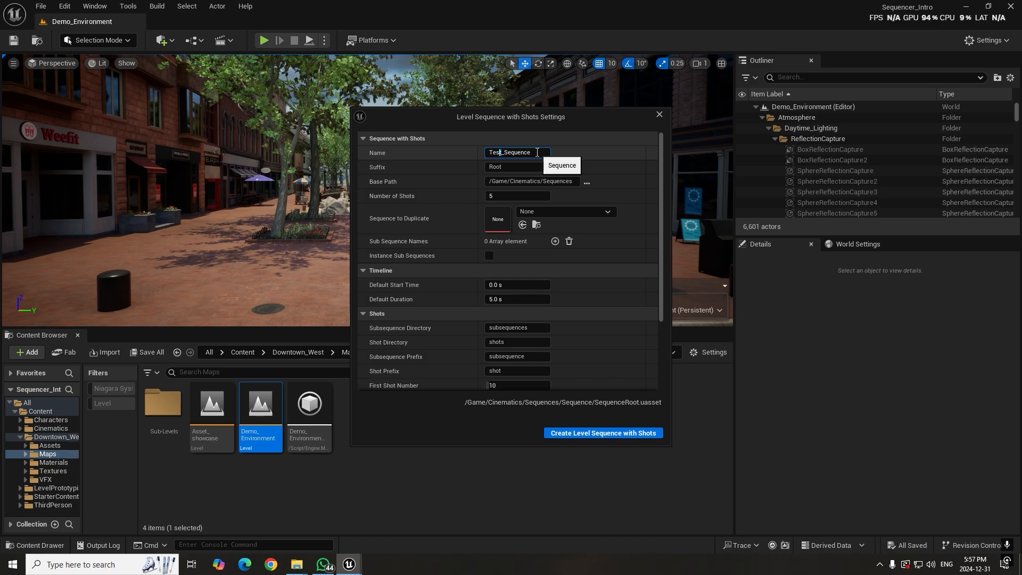
pyautogui.write('ur')
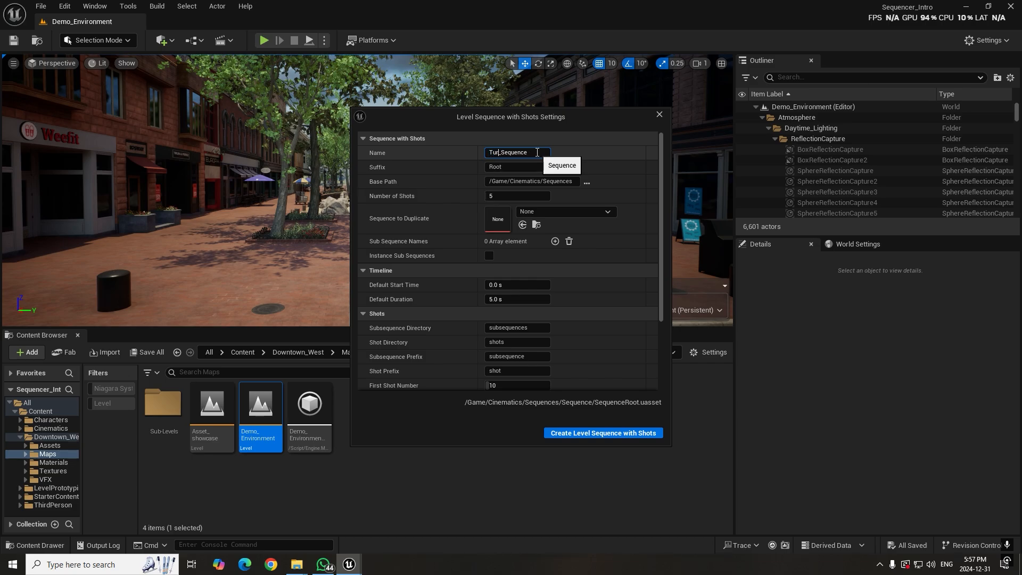
pyautogui.write('orial')
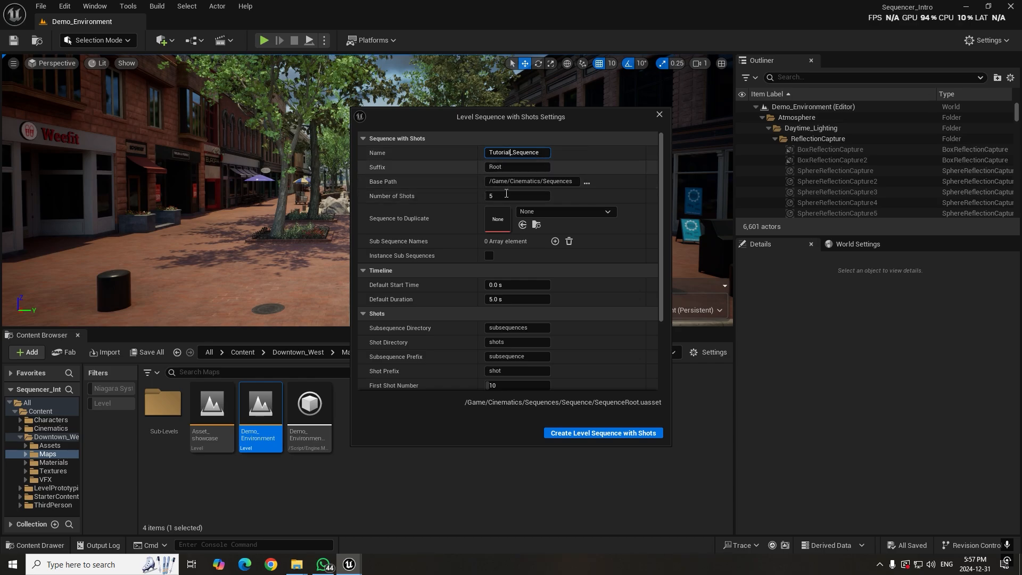
# Try 100 as the number of shots for the sequence and set it back to 5
pyautogui.click(509, 196)
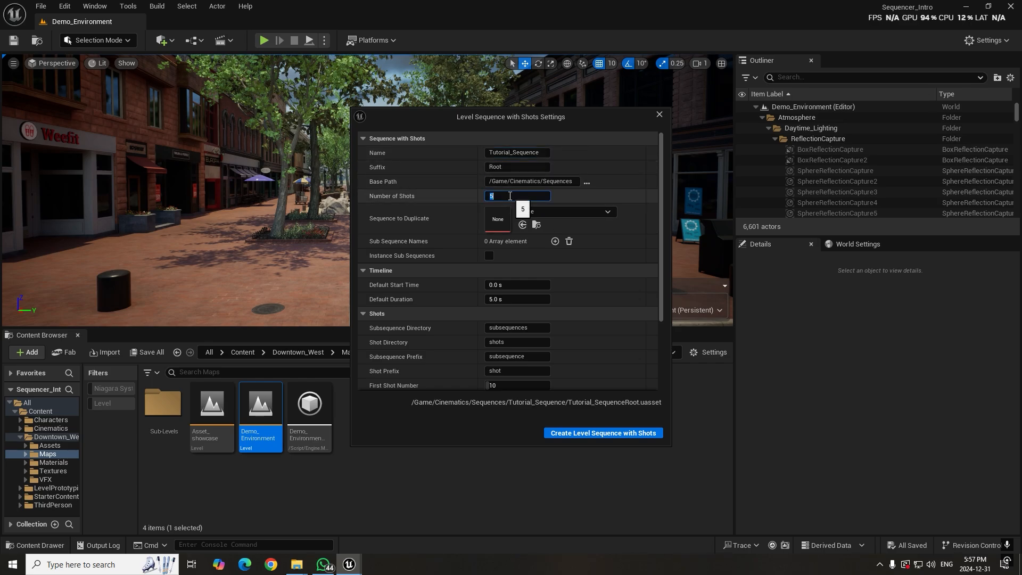
pyautogui.write('5')
pyautogui.press('BackSpace')
pyautogui.write('100')
pyautogui.press('Return')
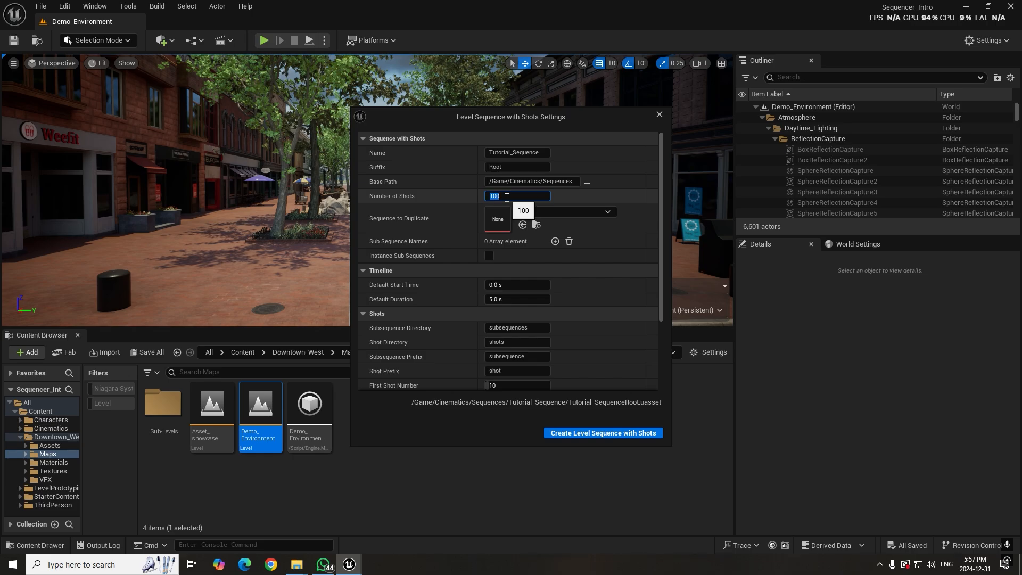
pyautogui.write('5')
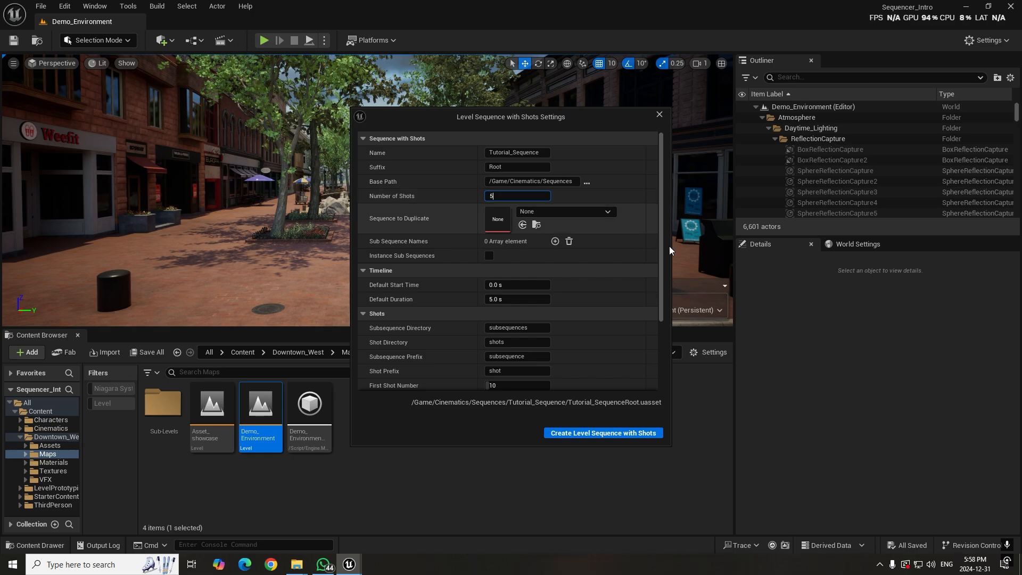
# Keep the remaining timeline, shot and track settings as they are and create the level sequence with shots
pyautogui.press('Return')
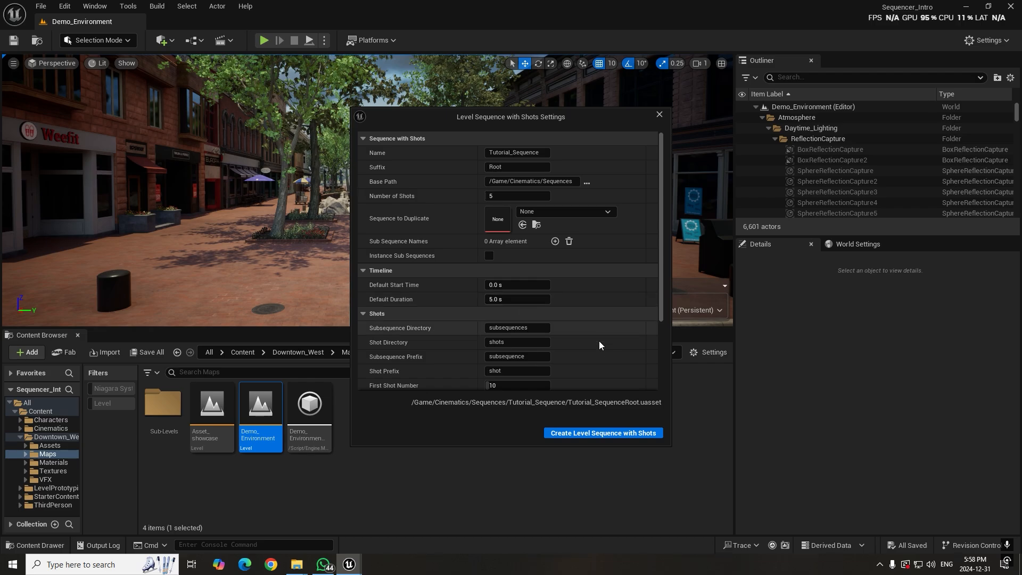
pyautogui.scroll(-4, 599, 345)
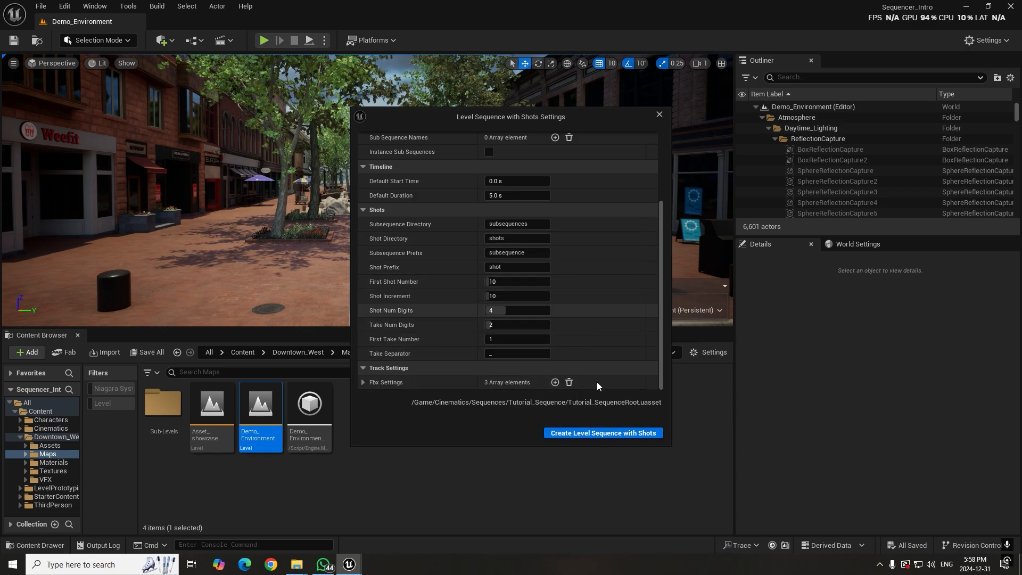
pyautogui.click(584, 433)
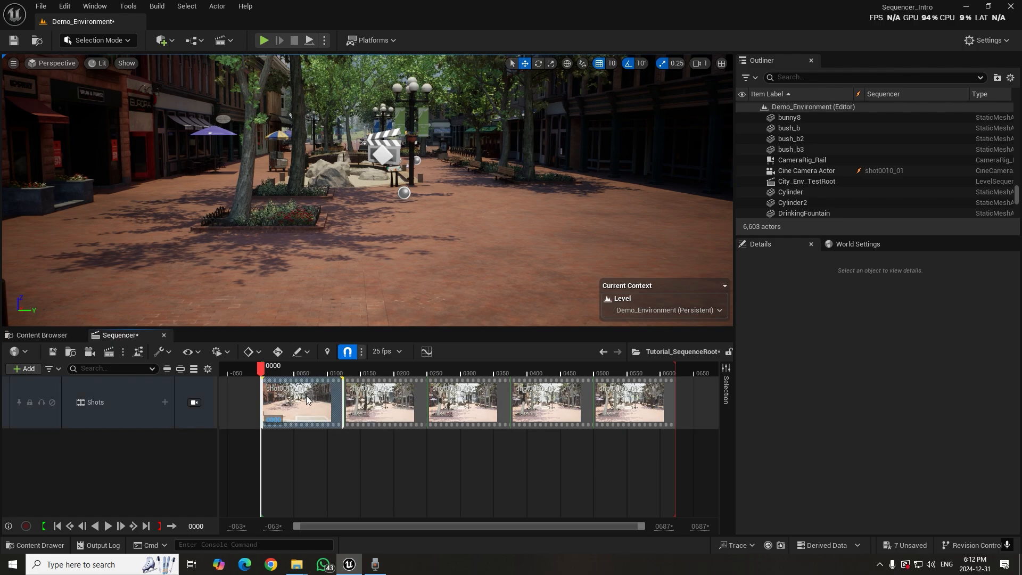
# Open shot0010_01, pilot its Cine Camera Actor back to frame the street from behind the crosswalk, and stop piloting
pyautogui.doubleClick(306, 396)
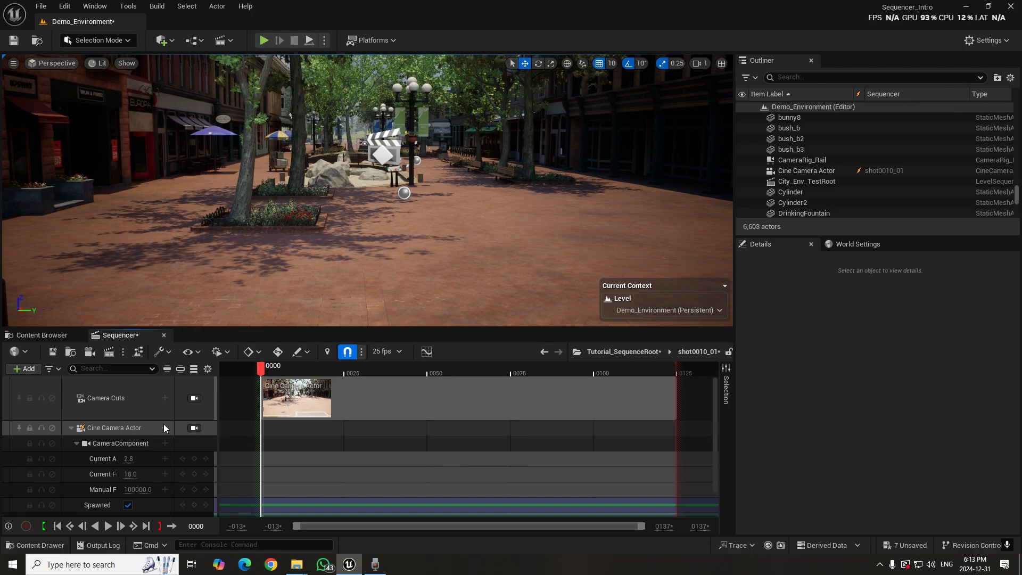
pyautogui.click(194, 428)
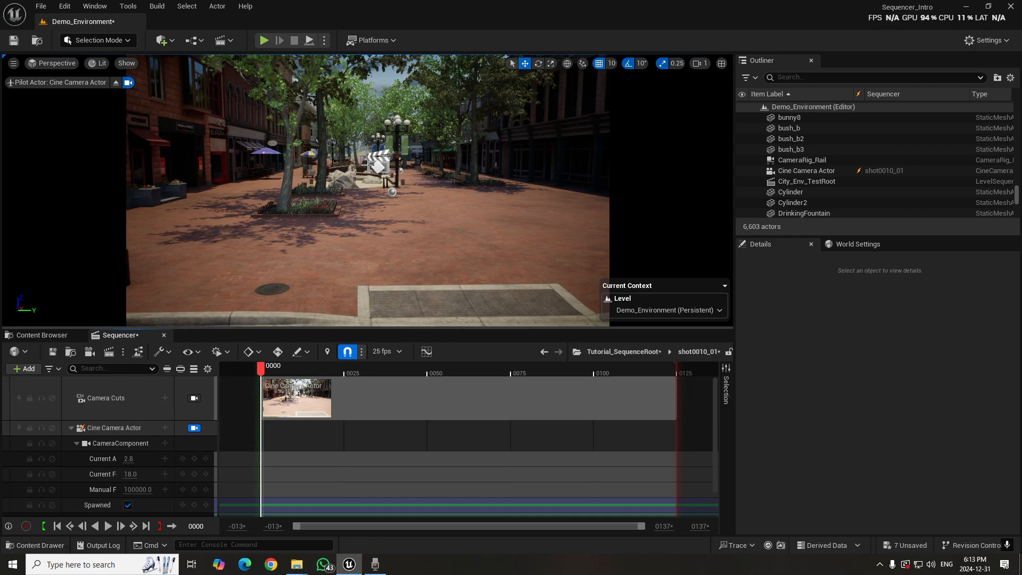
pyautogui.moveTo(486, 165); pyautogui.dragTo(456, 144, button='right')
pyautogui.press('w')
pyautogui.press('w')
pyautogui.press('s')
pyautogui.press('w')
pyautogui.press('s')
pyautogui.press('w')
pyautogui.press('s')
pyautogui.moveTo(455, 217); pyautogui.dragTo(439, 218, button='right')
pyautogui.press('d')
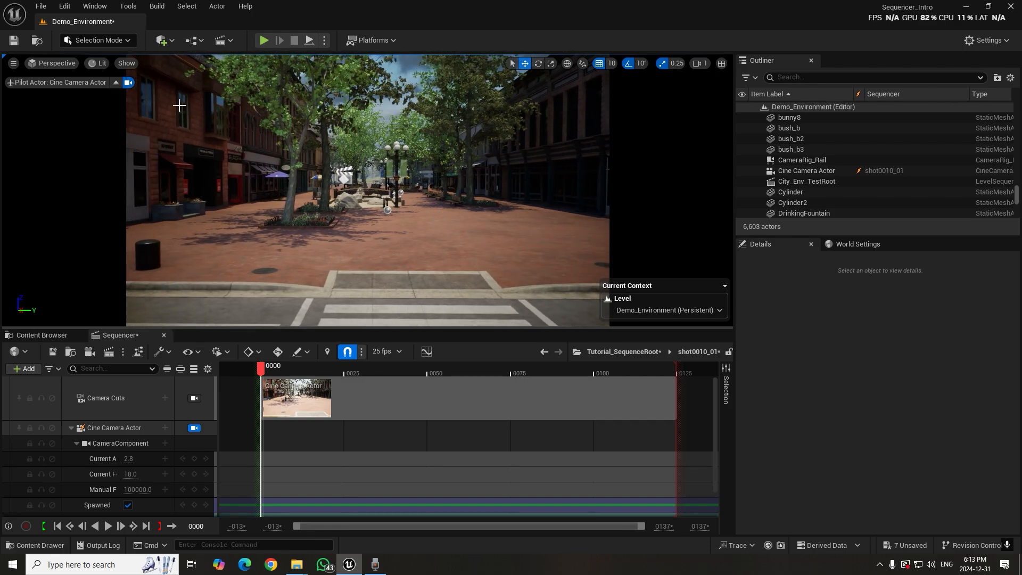
pyautogui.click(116, 84)
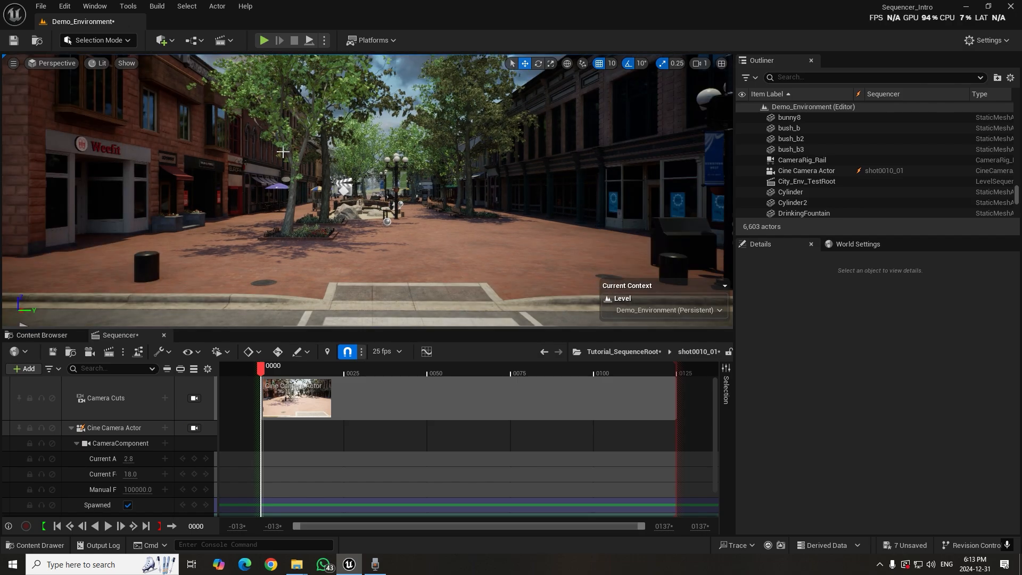
# Slide the Cine Camera Actor forward along its X axis to about -10721 and lock the viewport to it again
pyautogui.moveTo(278, 244); pyautogui.dragTo(525, 246, button='right')
pyautogui.press('s')
pyautogui.press('w')
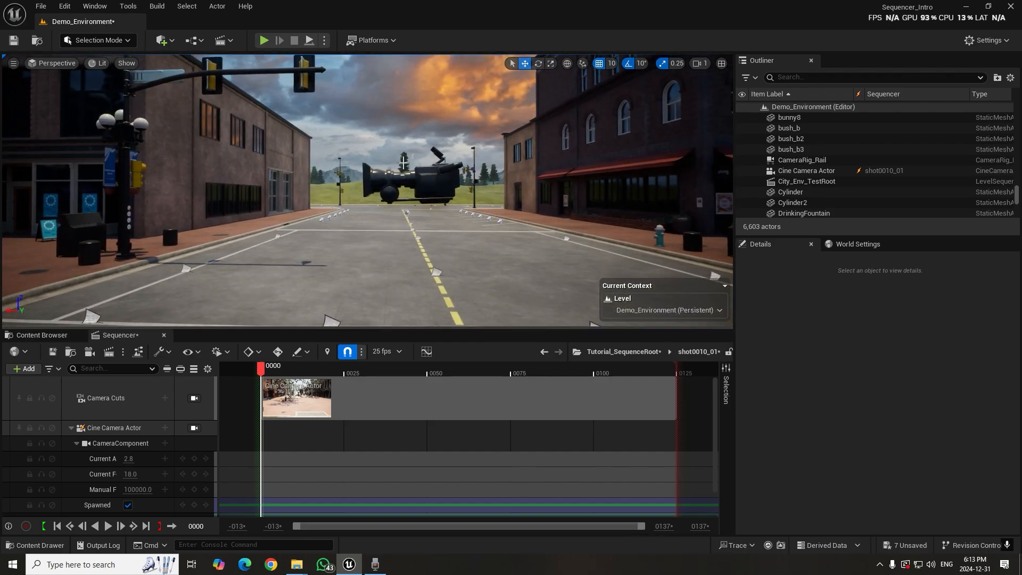
pyautogui.click(423, 180)
pyautogui.click(423, 183)
pyautogui.moveTo(346, 180); pyautogui.dragTo(68, 181)
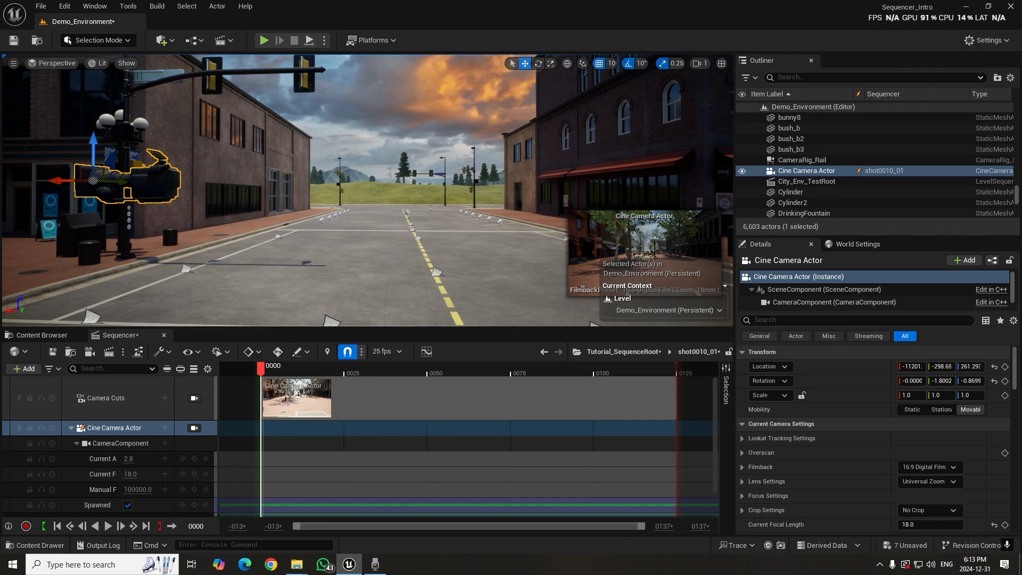
pyautogui.press('f')
pyautogui.moveTo(345, 147); pyautogui.dragTo(210, 183)
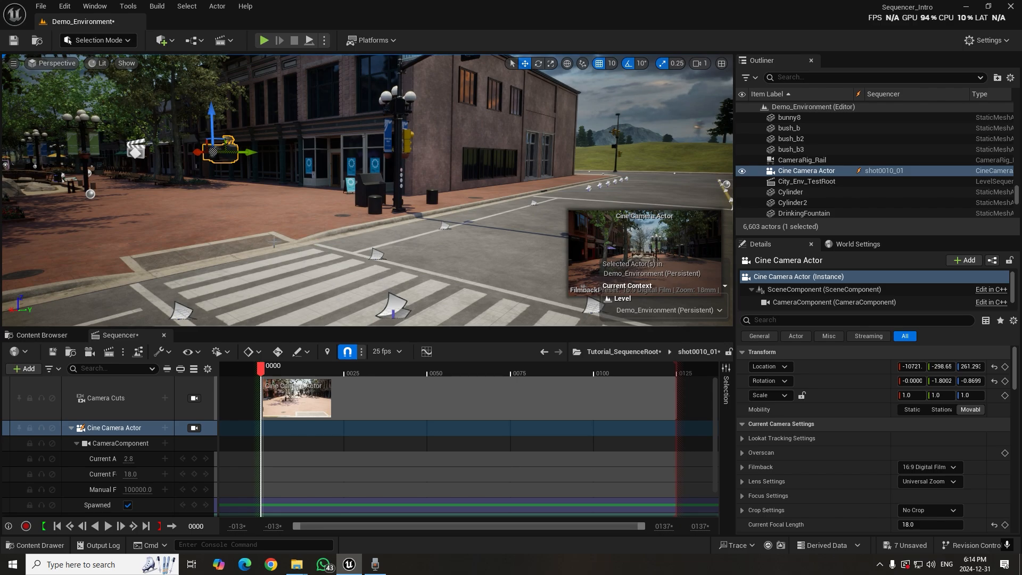
pyautogui.click(194, 428)
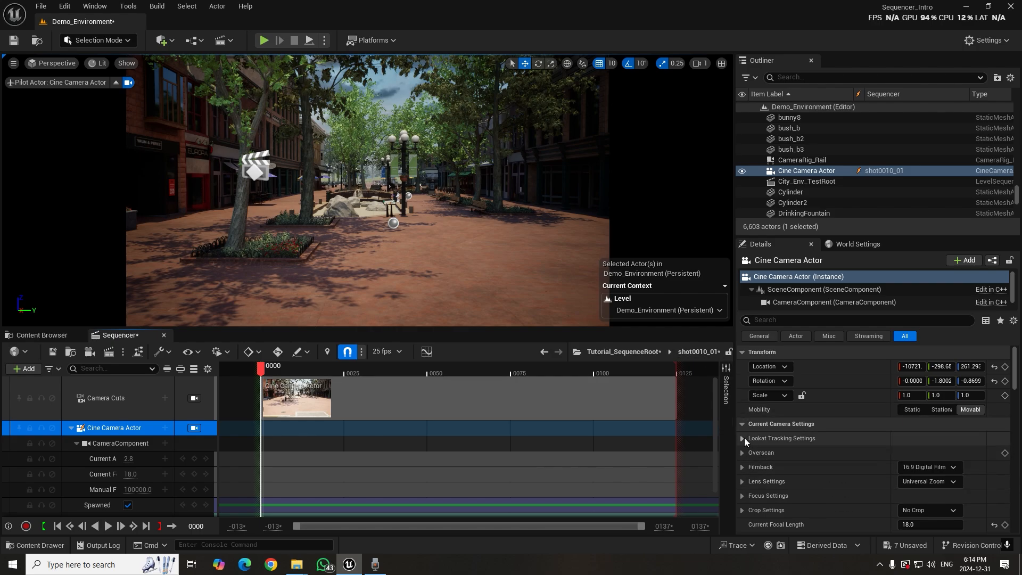
# Examine the Cine Camera Actor's filmback presets, lens presets, focal length, aperture and camera options
pyautogui.scroll(-2, 785, 461)
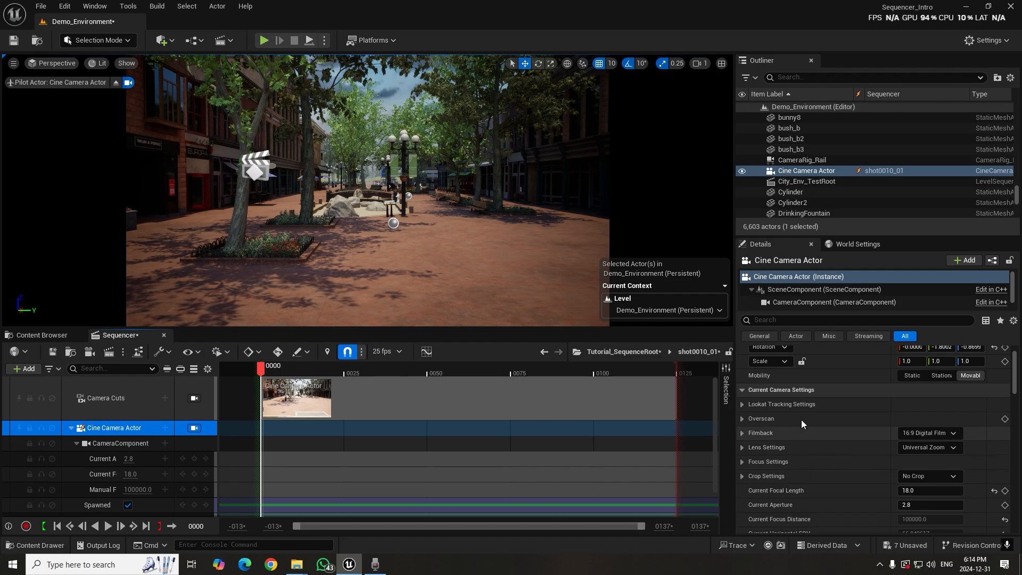
pyautogui.click(923, 434)
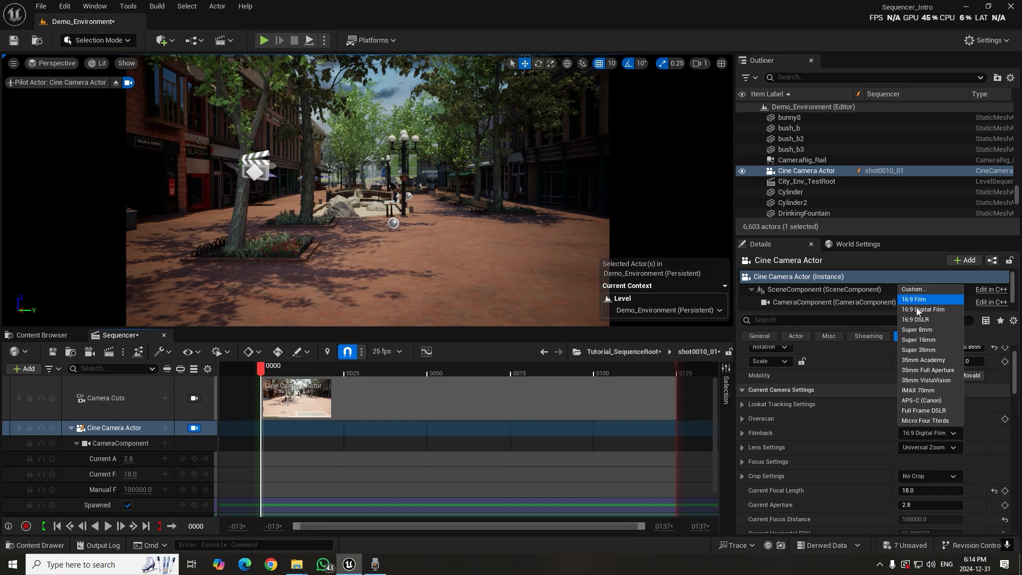
pyautogui.click(932, 449)
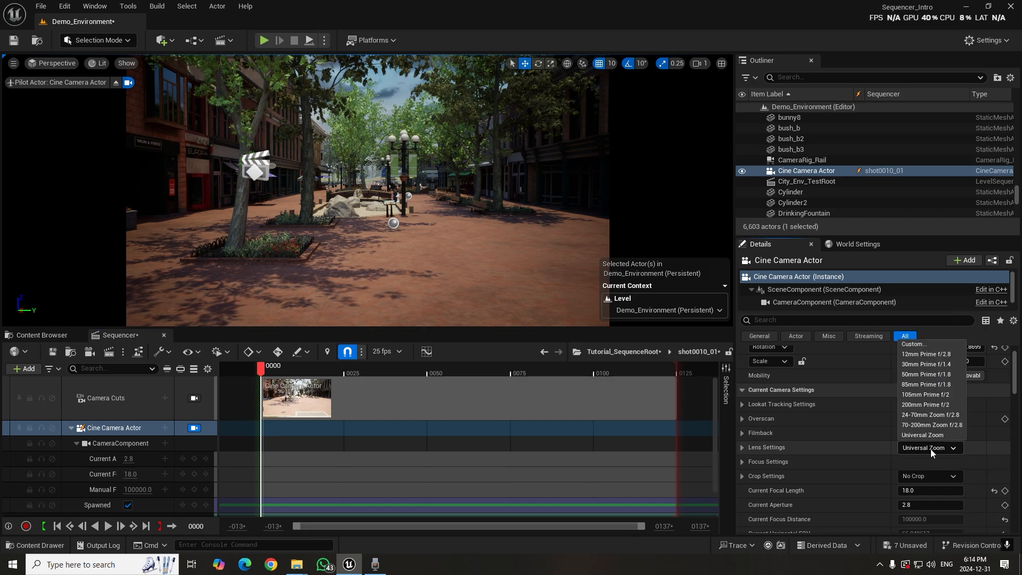
pyautogui.click(931, 449)
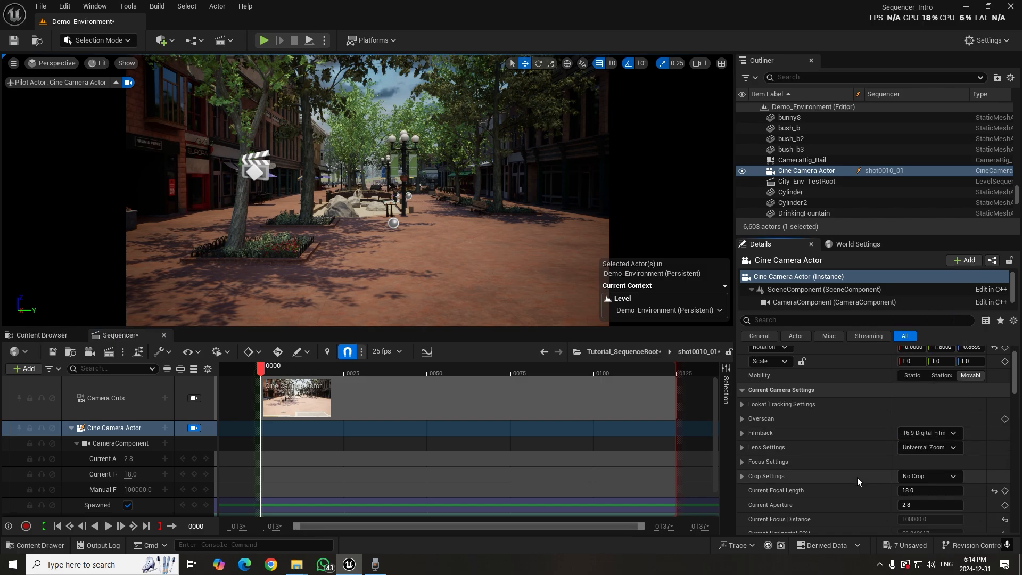
pyautogui.scroll(-2, 788, 490)
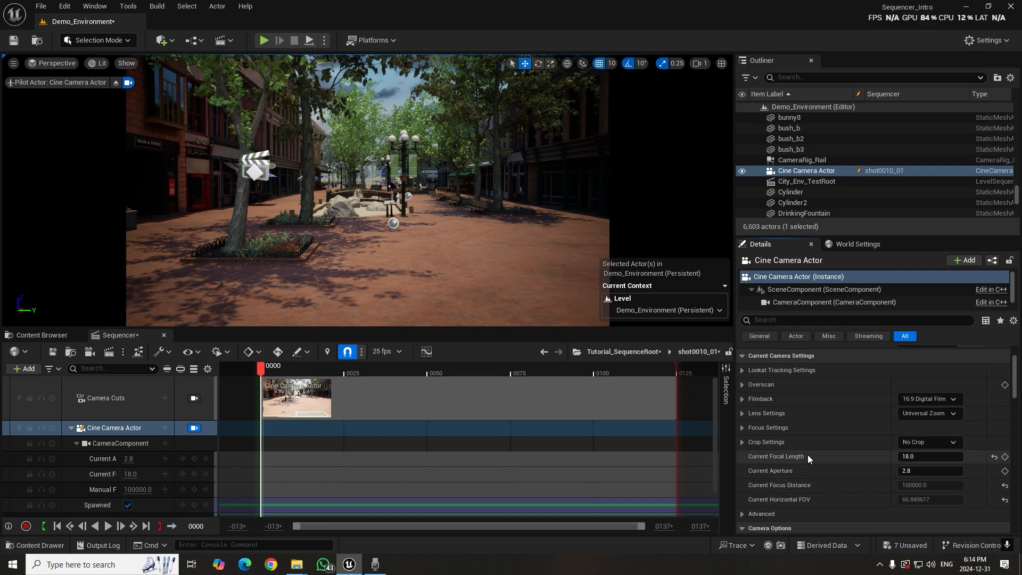
pyautogui.scroll(-6, 797, 507)
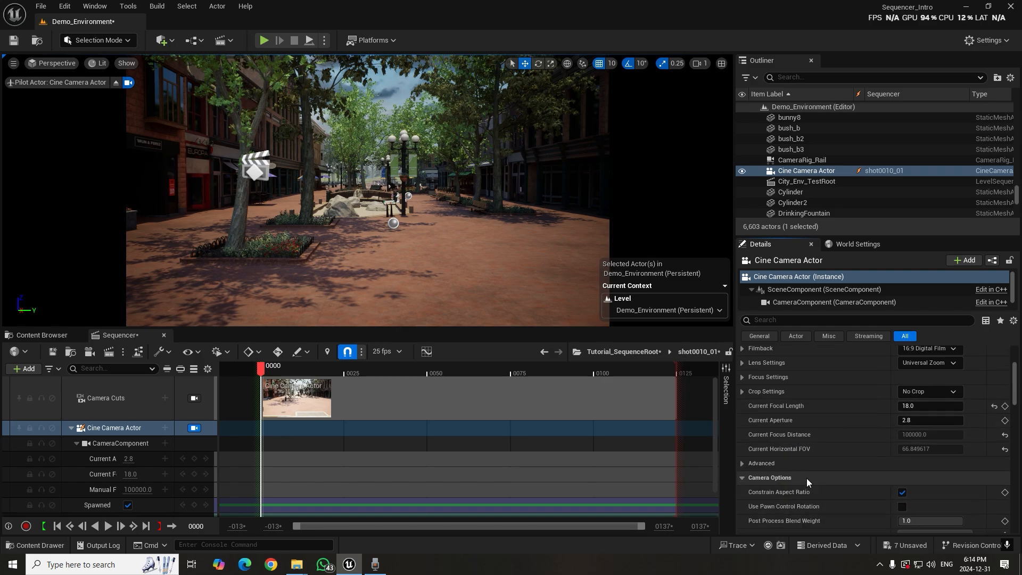
pyautogui.scroll(-5, 793, 480)
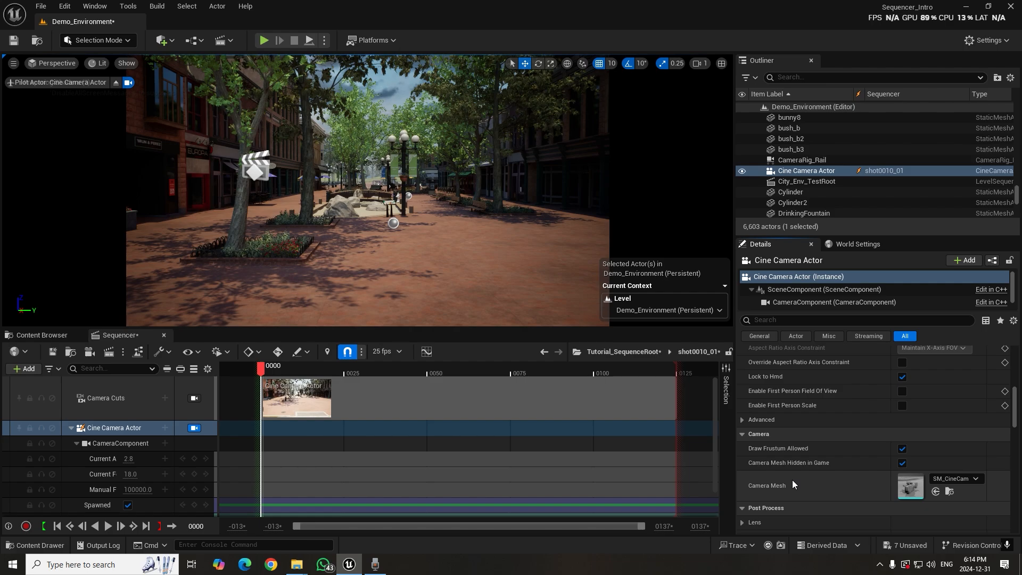
pyautogui.scroll(10, 793, 480)
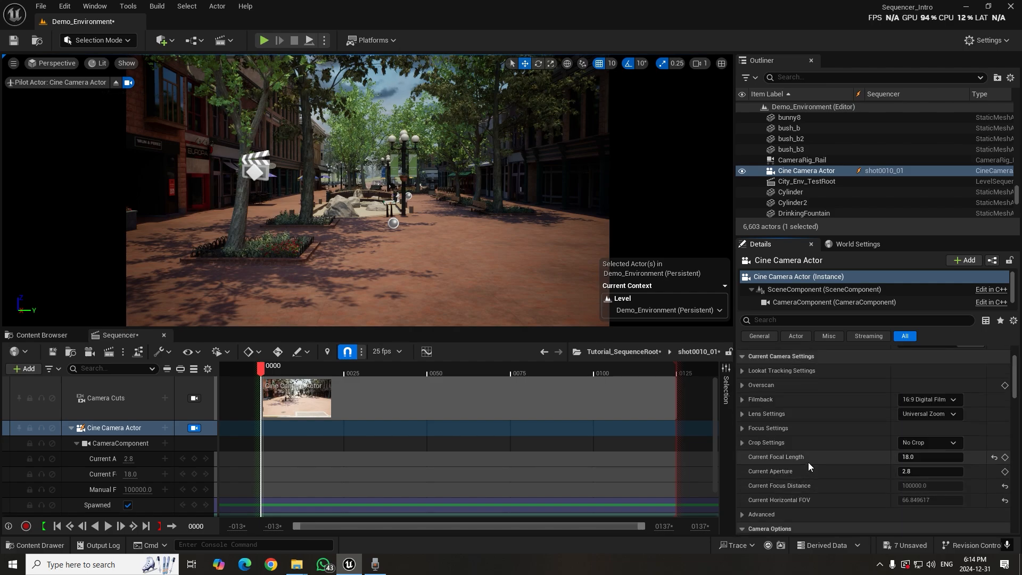
pyautogui.click(910, 457)
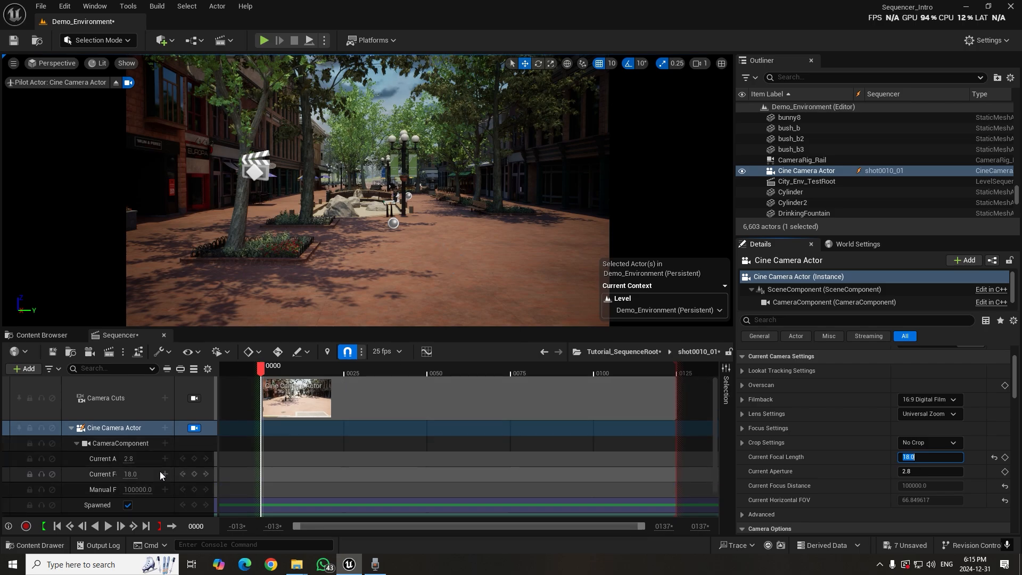
# Add a Transform keyframe for the Cine Camera Actor at frame 0 of the shot
pyautogui.scroll(-1, 161, 473)
pyautogui.moveTo(263, 369)
pyautogui.mouseDown()
pyautogui.moveTo(292, 371)
pyautogui.moveTo(263, 378)
pyautogui.mouseUp()
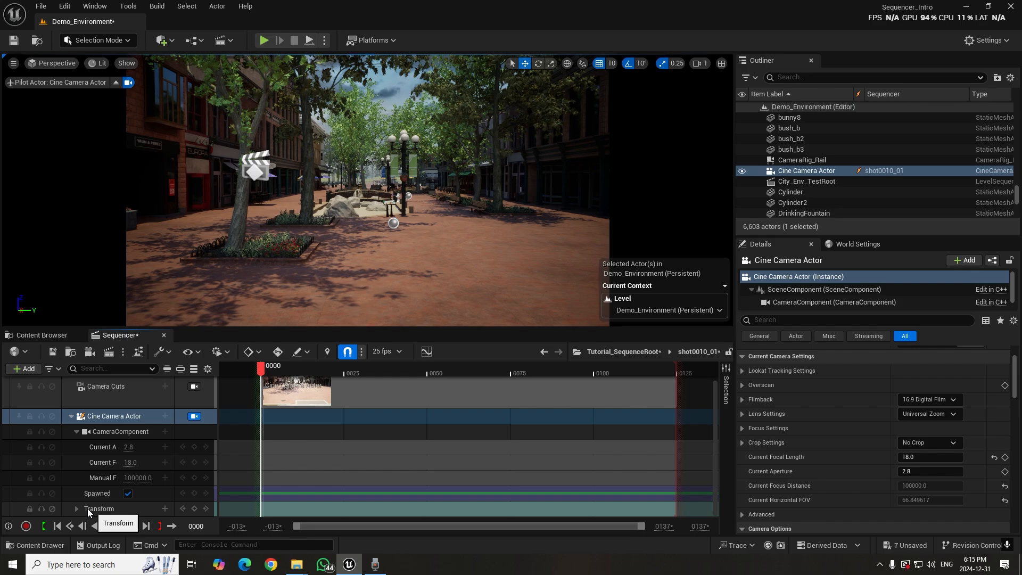
pyautogui.click(193, 509)
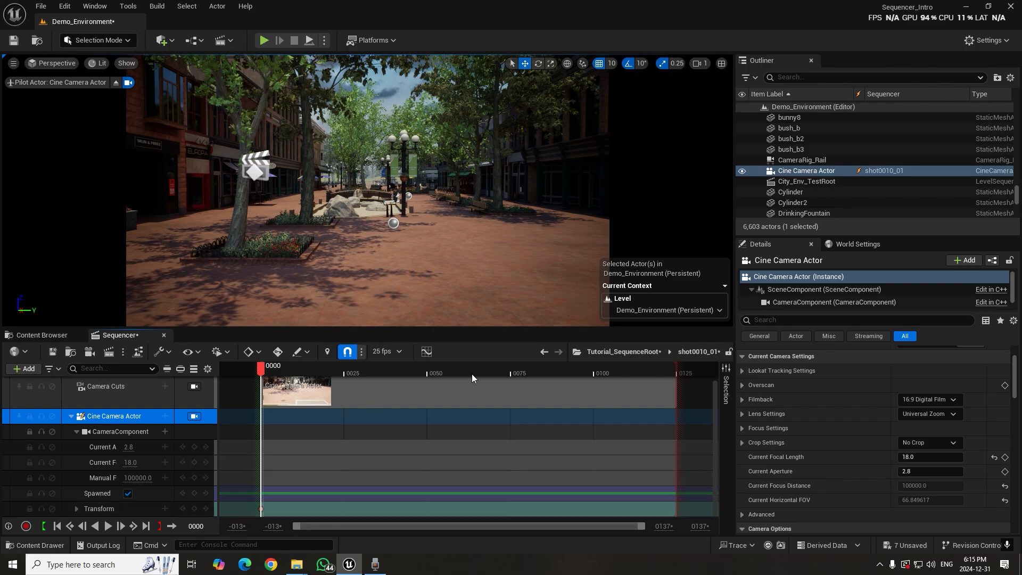
# At frame 124, fly the piloted camera forward past the rock fountain to the planter and key its Transform
pyautogui.moveTo(532, 368); pyautogui.dragTo(672, 384)
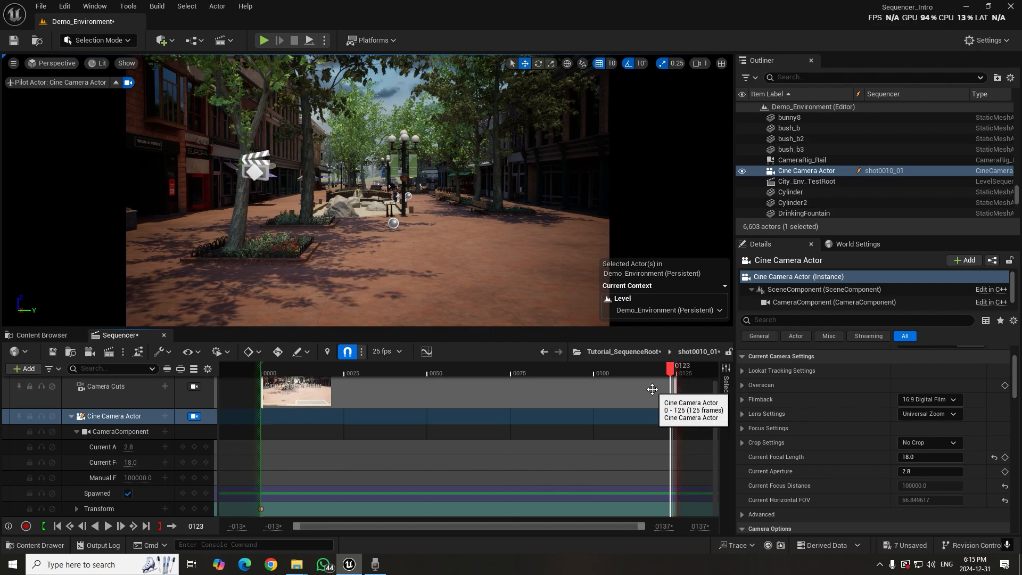
pyautogui.press('Right')
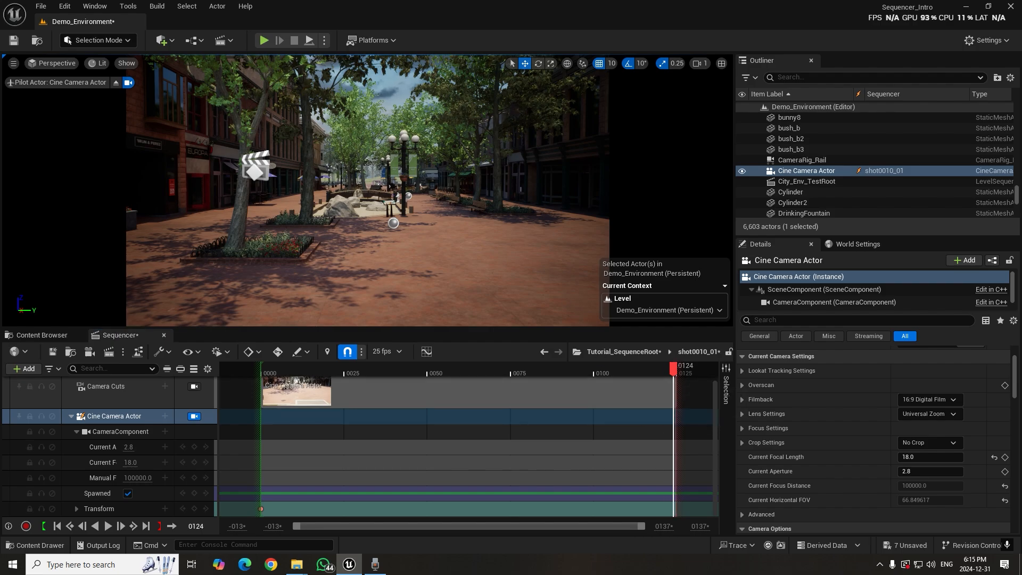
pyautogui.press('w')
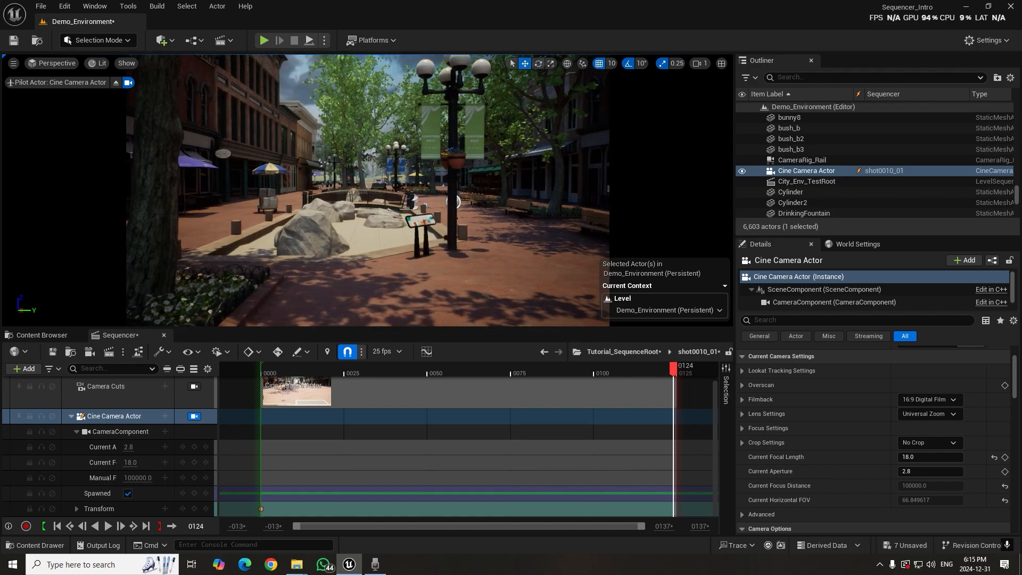
pyautogui.press('w')
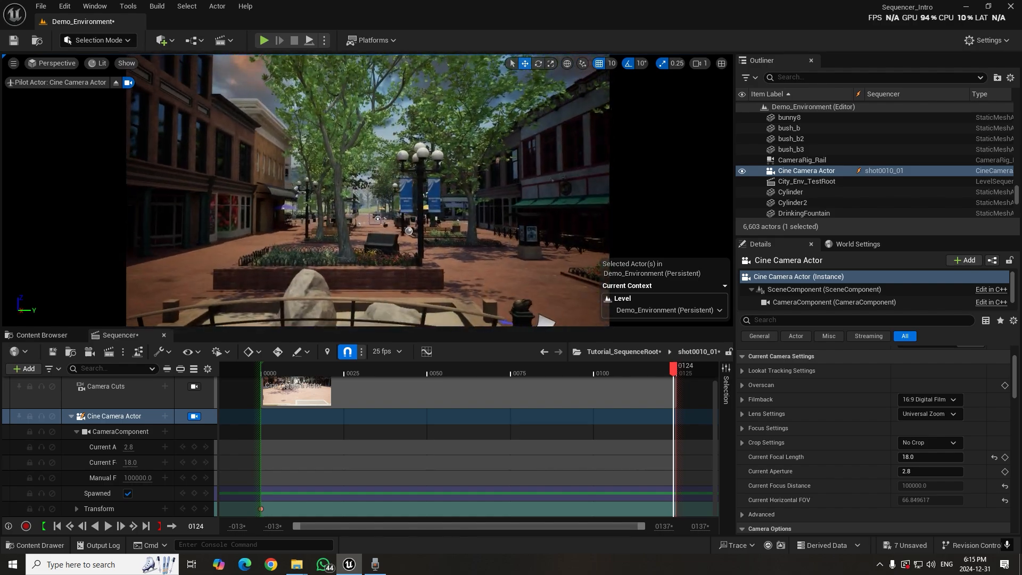
pyautogui.press('w')
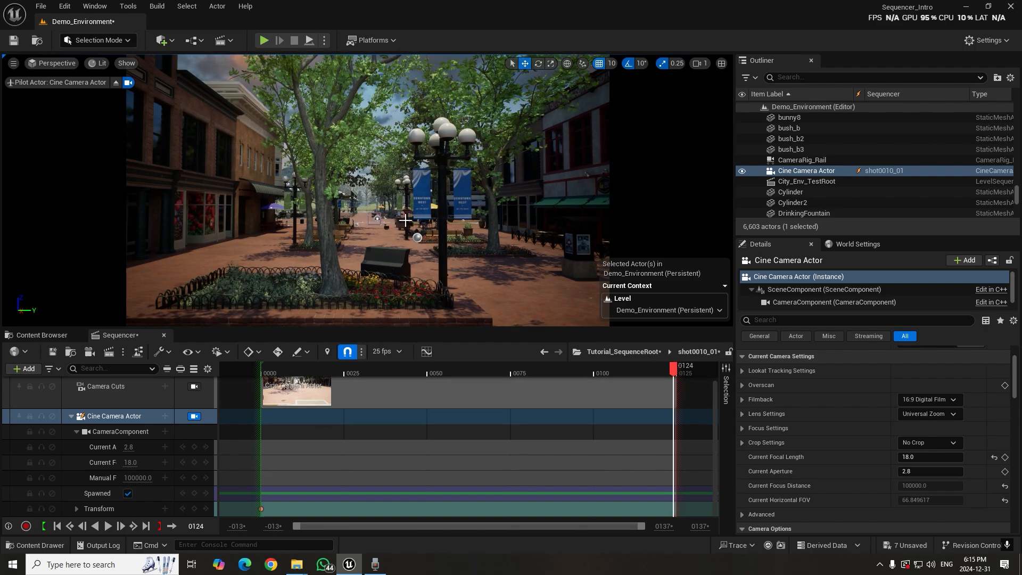
pyautogui.click(194, 508)
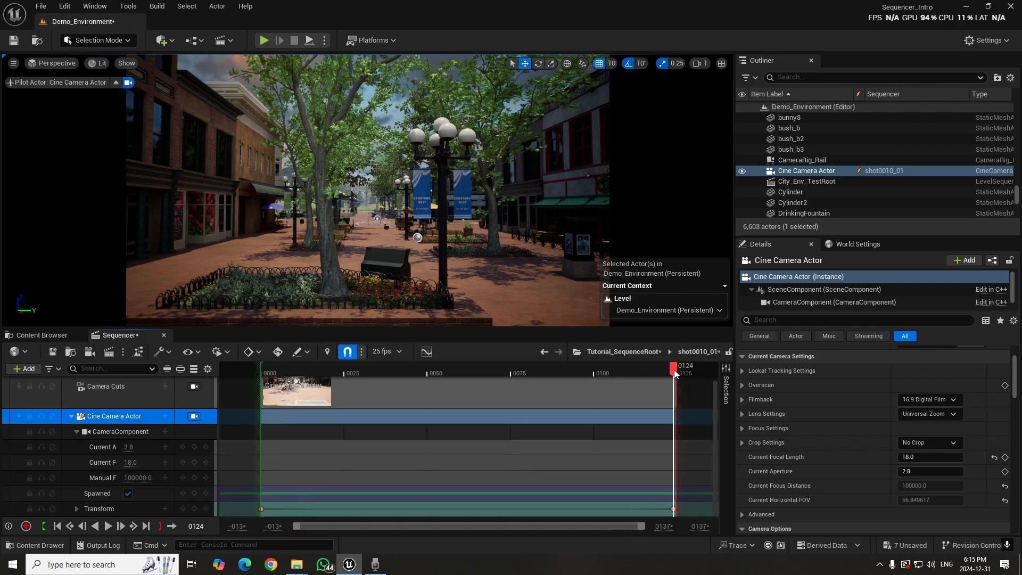
# Play shot0010_01 from near its start to review the camera movement
pyautogui.moveTo(674, 370); pyautogui.dragTo(264, 373)
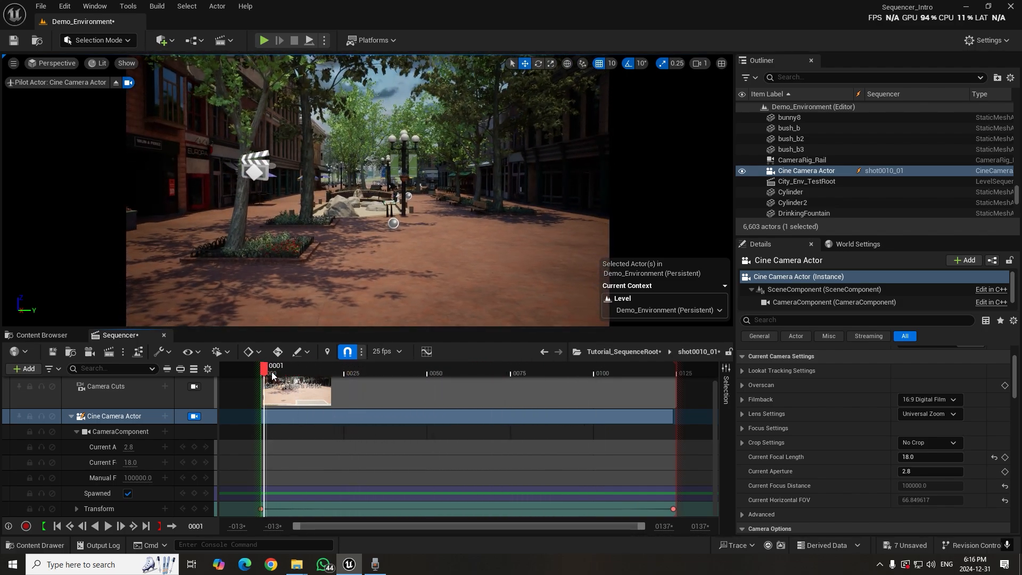
pyautogui.press('space')
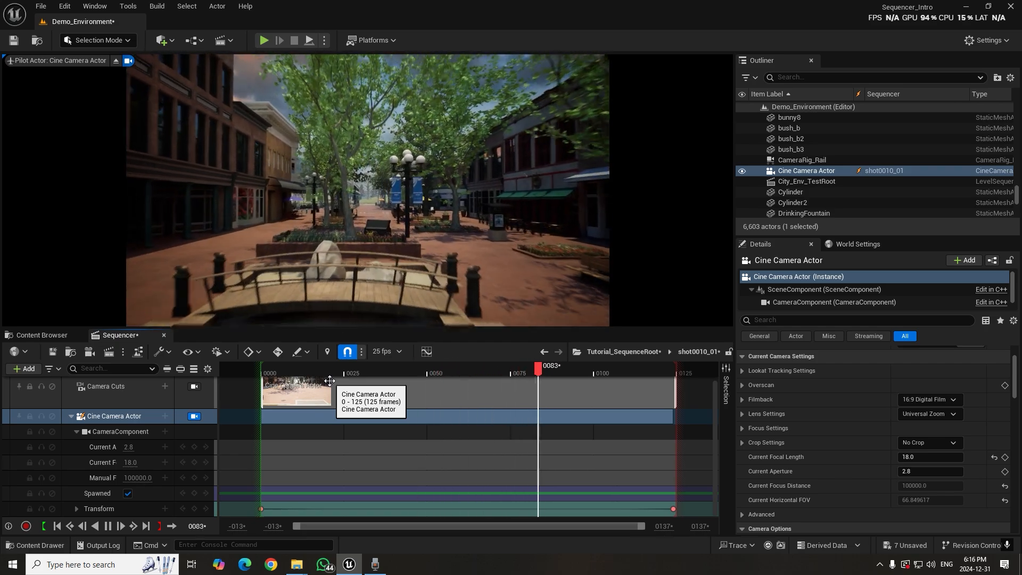
pyautogui.press('space')
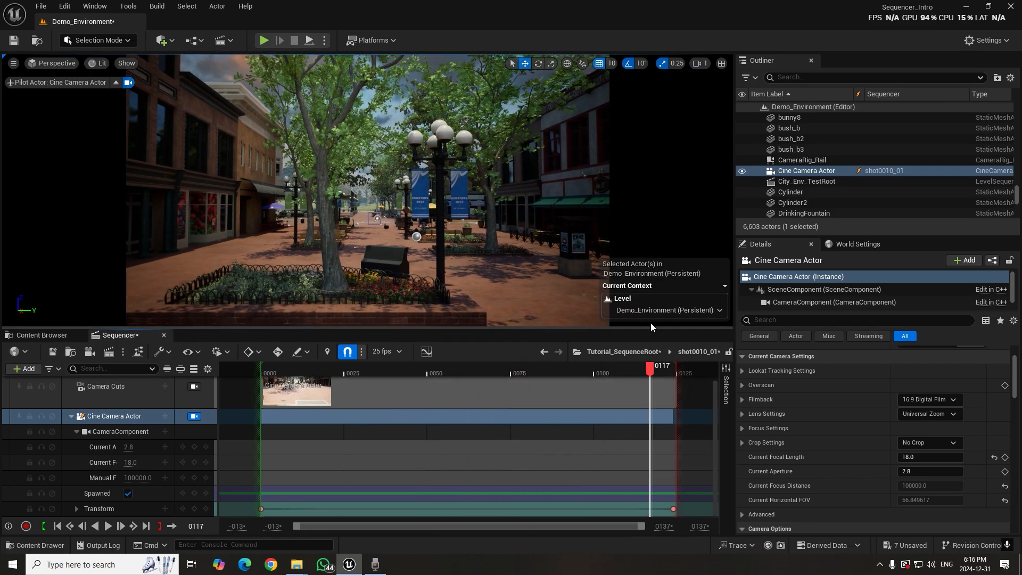
# Return to Tutorial_SequenceRoot, lock the viewport to the Shots track and move the playhead back to frame 2
pyautogui.click(621, 352)
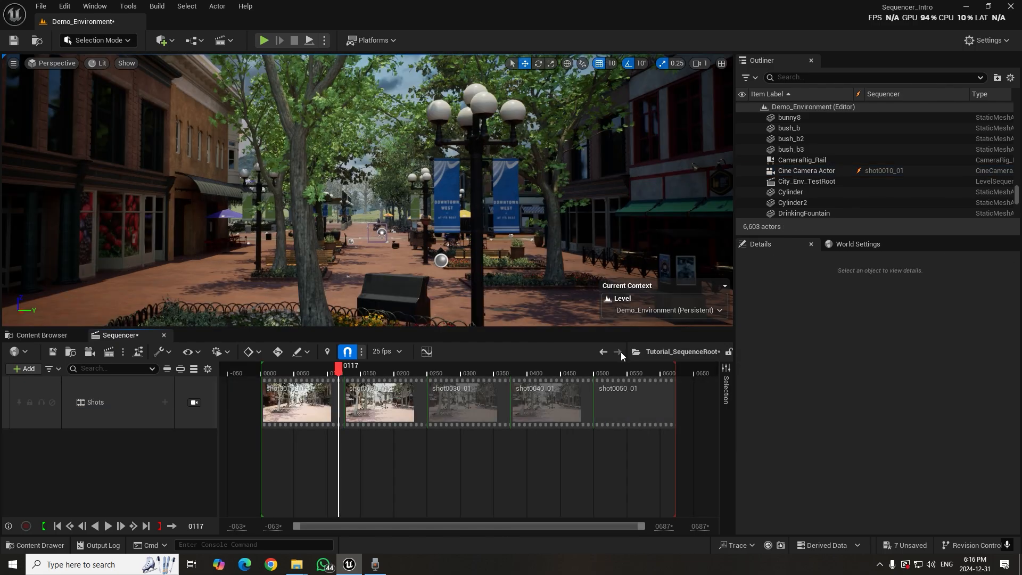
pyautogui.moveTo(296, 375); pyautogui.dragTo(428, 376)
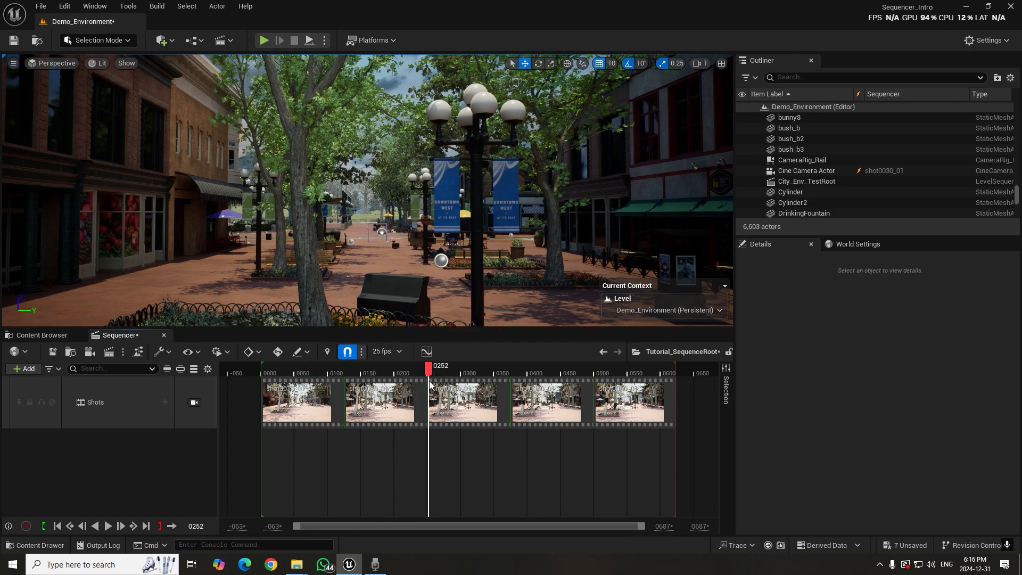
pyautogui.click(194, 403)
pyautogui.moveTo(330, 371); pyautogui.dragTo(266, 377)
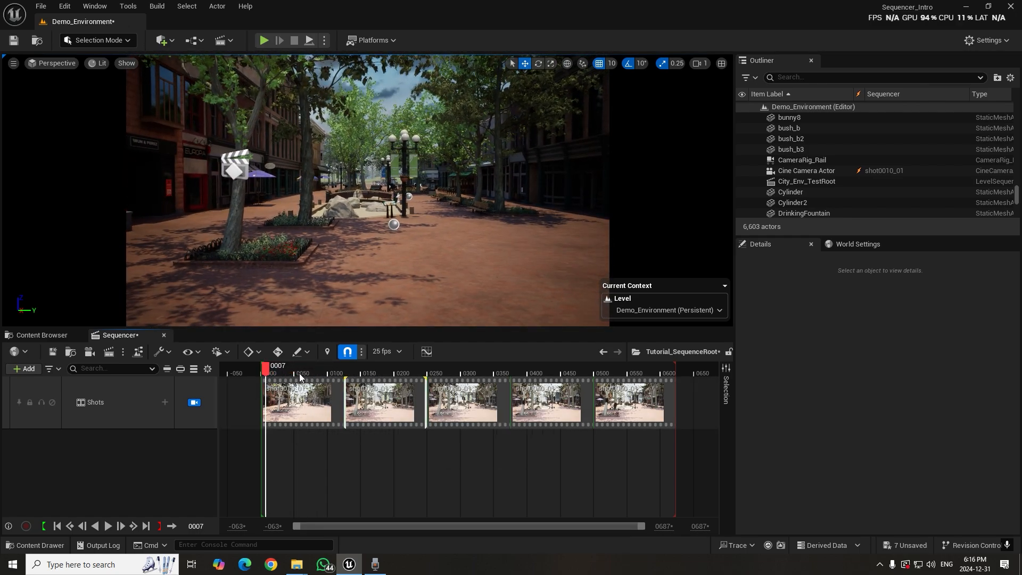
pyautogui.moveTo(267, 367); pyautogui.dragTo(264, 369)
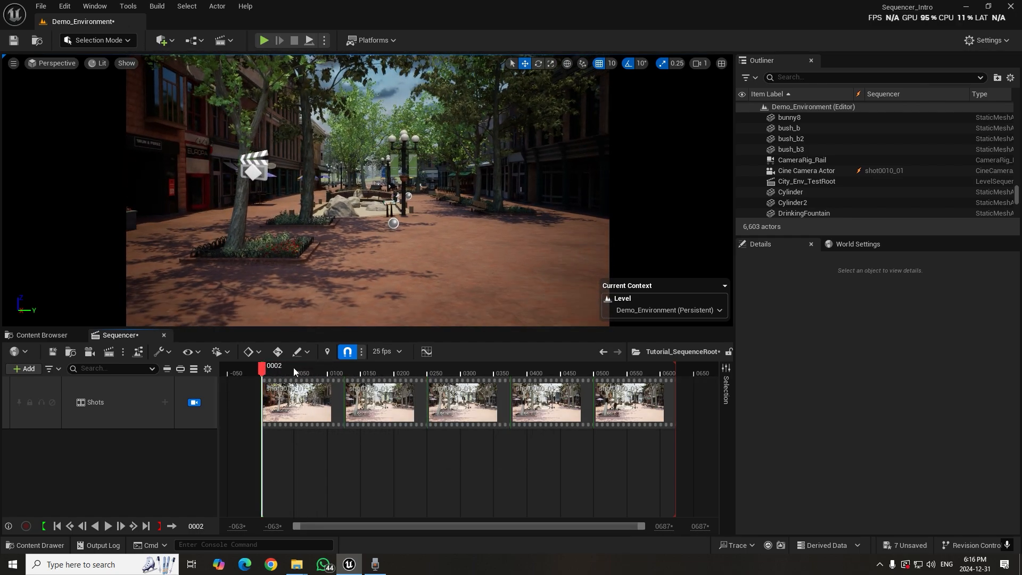
# Scrub through the shots in Tutorial_SequenceRoot to review the camera cuts, ending at frame 37 in shot0010_01
pyautogui.moveTo(265, 367); pyautogui.dragTo(442, 389)
pyautogui.moveTo(520, 389); pyautogui.dragTo(365, 397)
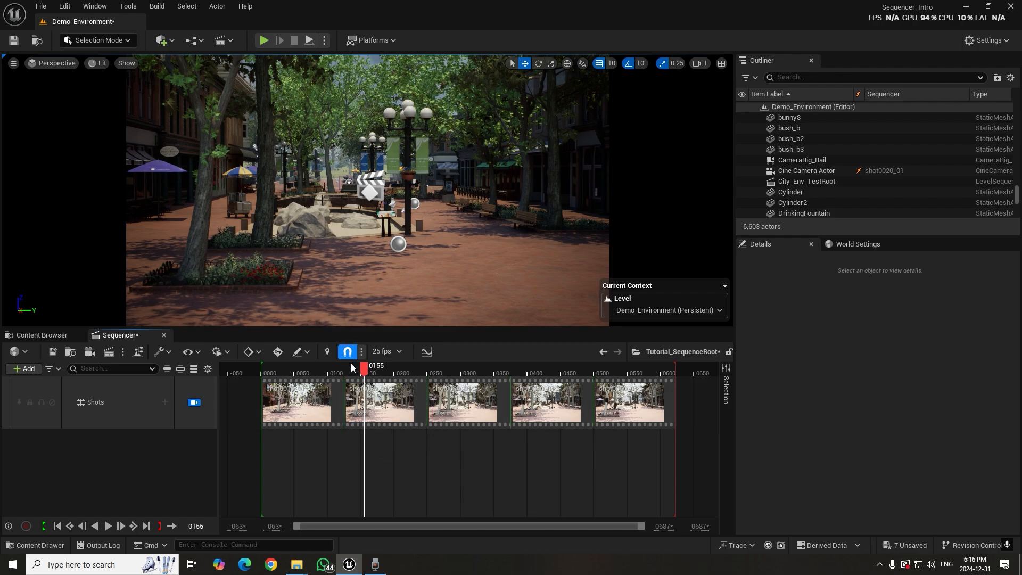
pyautogui.moveTo(365, 379); pyautogui.dragTo(331, 373)
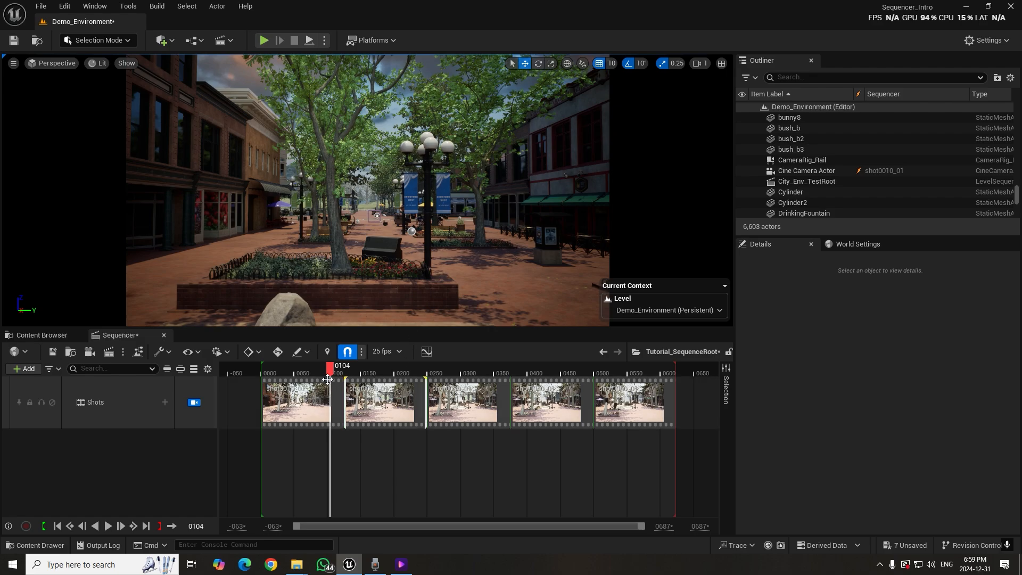
pyautogui.moveTo(328, 376); pyautogui.dragTo(293, 374)
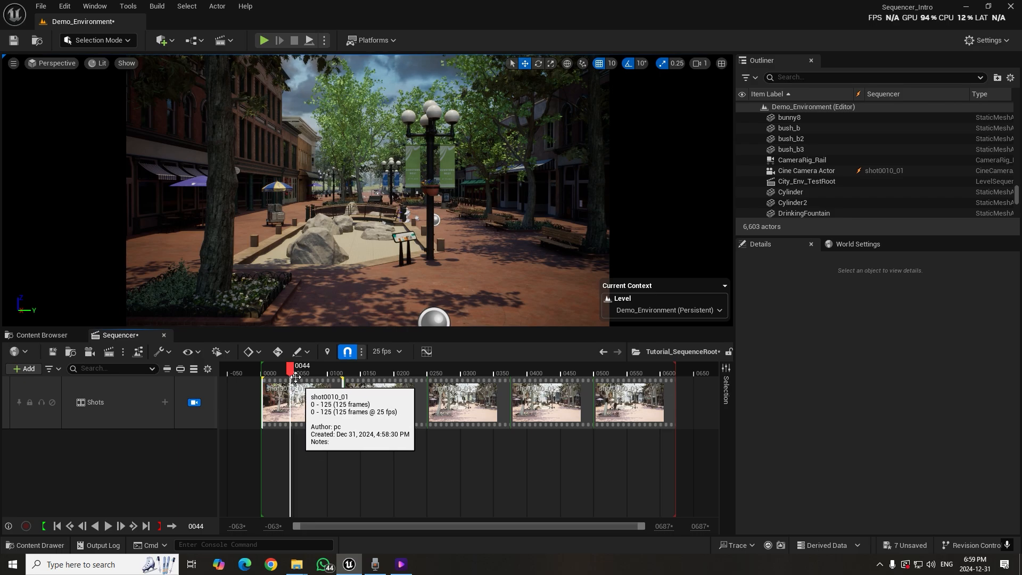
pyautogui.moveTo(294, 374)
pyautogui.mouseDown()
pyautogui.moveTo(313, 375)
pyautogui.moveTo(286, 375)
pyautogui.mouseUp()
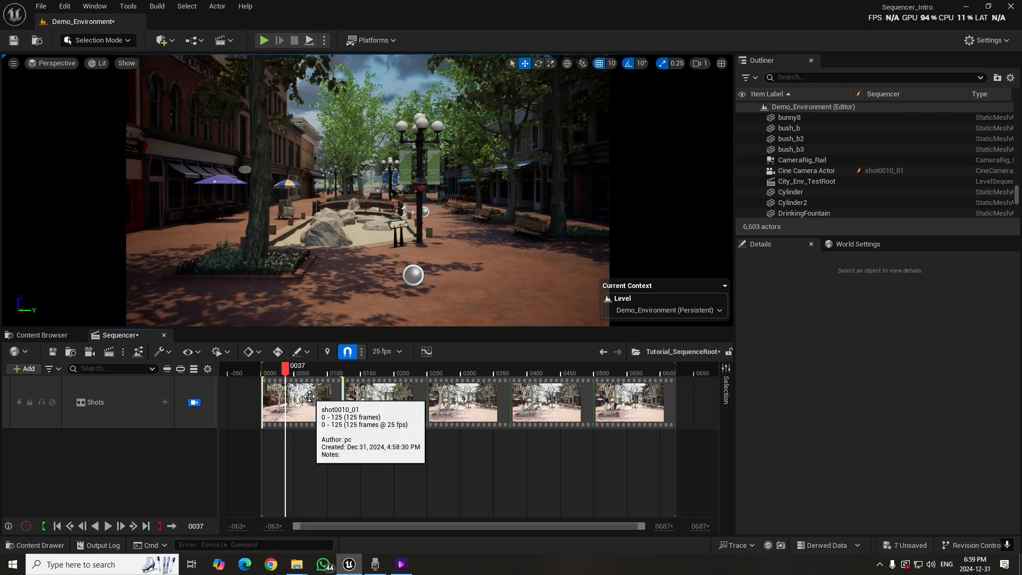
# Open shot0010_01 and show its animation keys in the curve editor with the playhead at frame 26
pyautogui.doubleClick(310, 396)
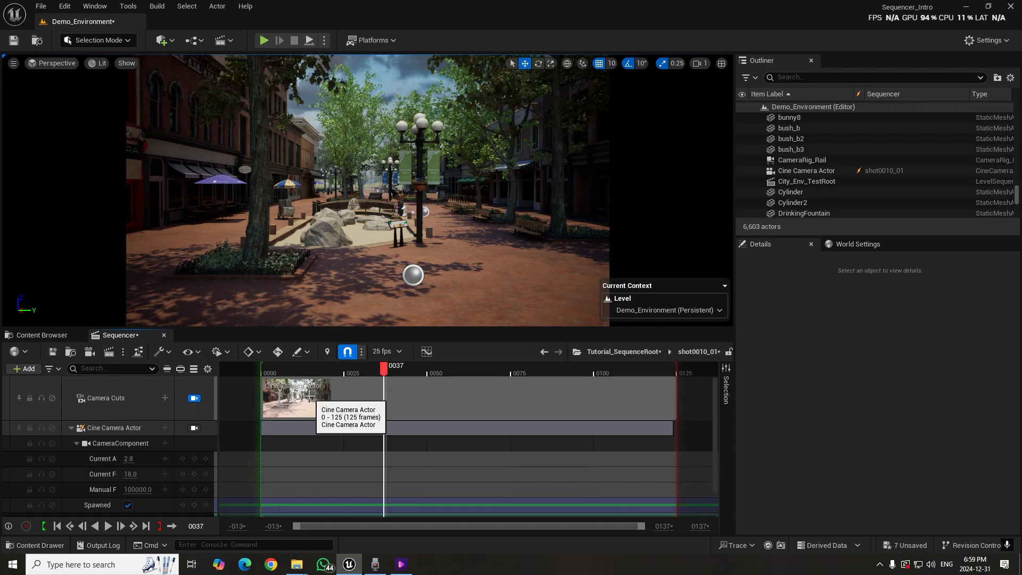
pyautogui.click(370, 371)
pyautogui.moveTo(386, 369)
pyautogui.mouseDown()
pyautogui.moveTo(431, 369)
pyautogui.moveTo(373, 372)
pyautogui.mouseUp()
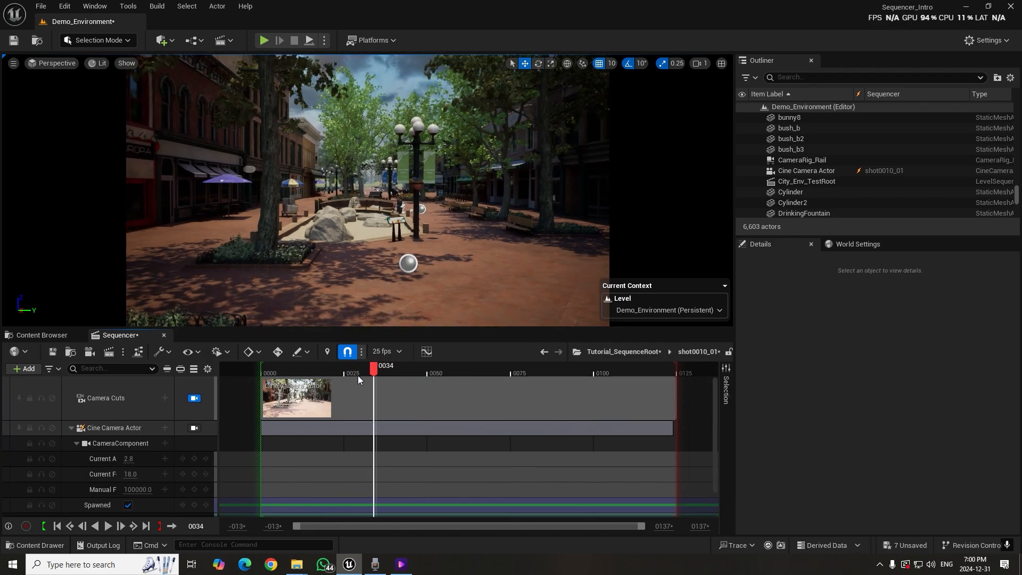
pyautogui.click(427, 352)
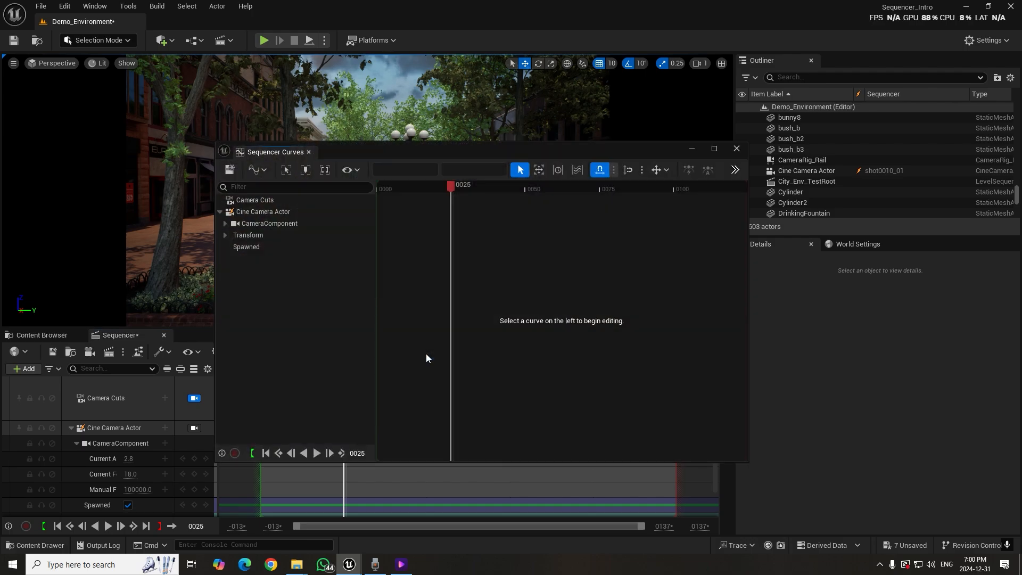
pyautogui.moveTo(442, 186)
pyautogui.mouseDown()
pyautogui.moveTo(481, 187)
pyautogui.moveTo(453, 193)
pyautogui.mouseUp()
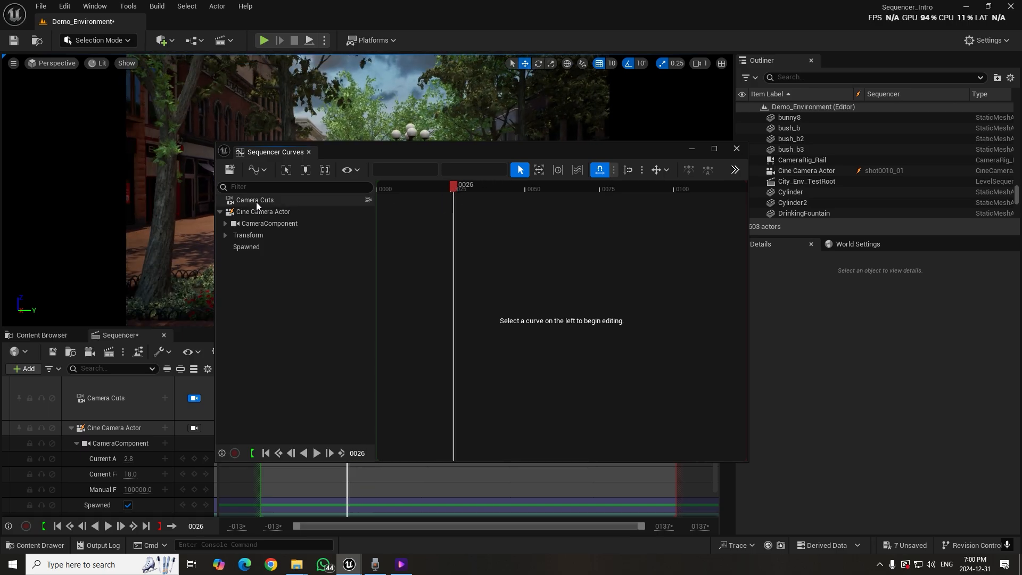
# Expand the camera's tracks in the curve editor and display the CameraComponent curves followed by the Transform curves
pyautogui.click(226, 224)
pyautogui.click(225, 270)
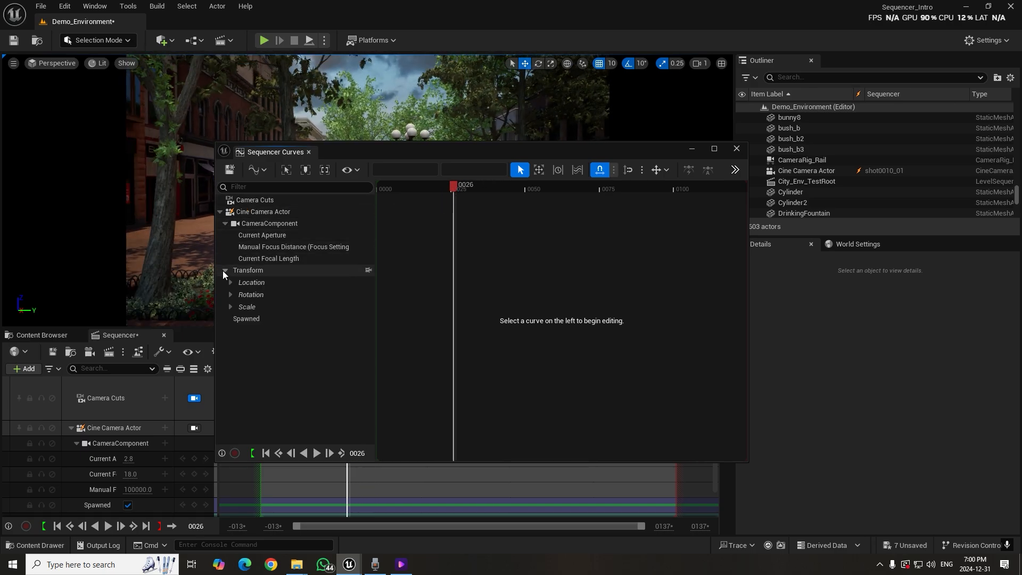
pyautogui.click(274, 225)
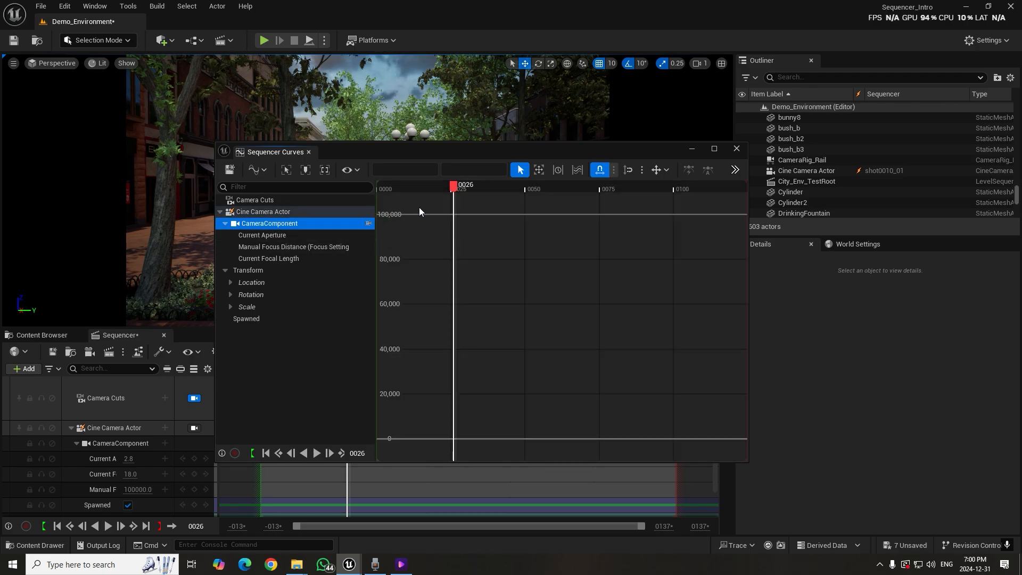
pyautogui.click(461, 186)
pyautogui.moveTo(461, 185)
pyautogui.mouseDown()
pyautogui.moveTo(483, 185)
pyautogui.moveTo(466, 187)
pyautogui.mouseUp()
pyautogui.click(252, 271)
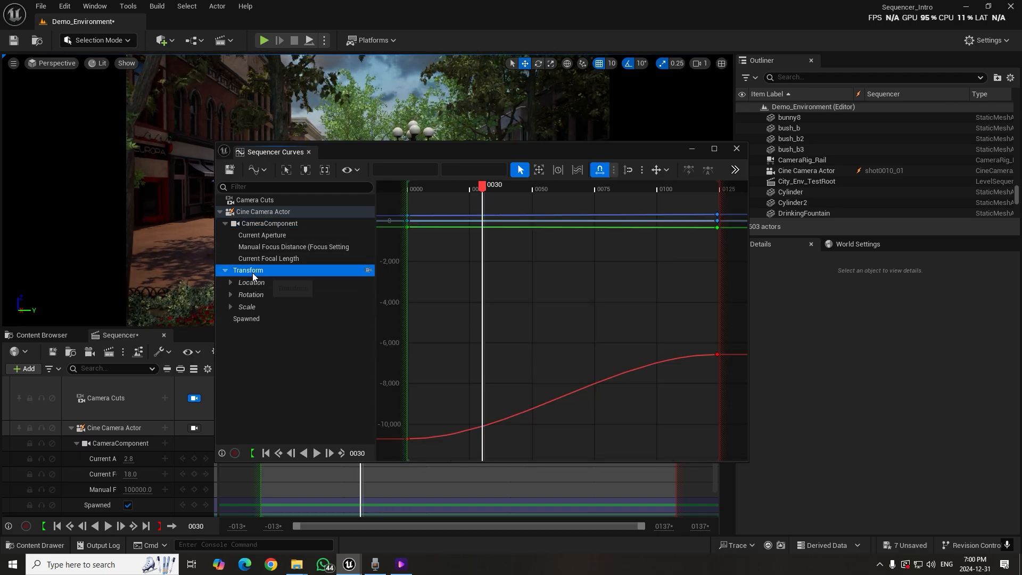
pyautogui.moveTo(485, 191); pyautogui.dragTo(463, 261)
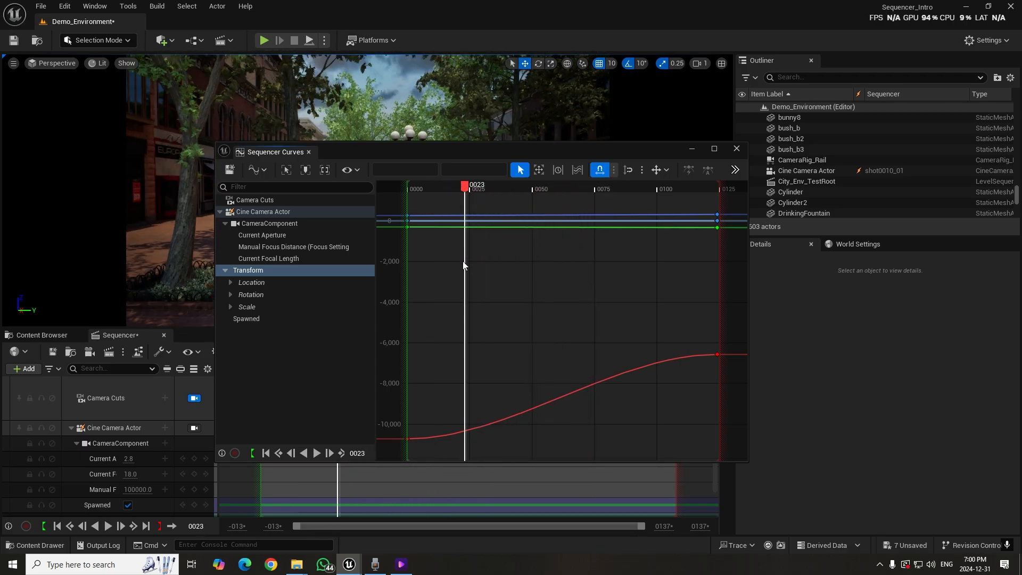
# Examine the interpolation options for the Location X curve's final key at frame 124, without choosing one
pyautogui.moveTo(407, 440)
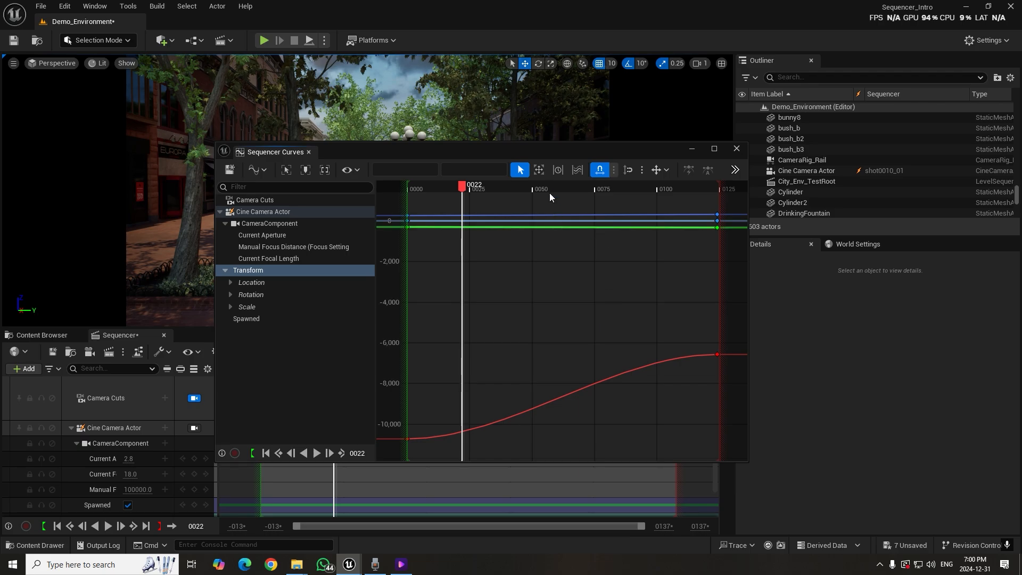
pyautogui.moveTo(551, 150); pyautogui.dragTo(748, 94)
pyautogui.moveTo(889, 277); pyautogui.dragTo(927, 318)
pyautogui.rightClick(914, 298)
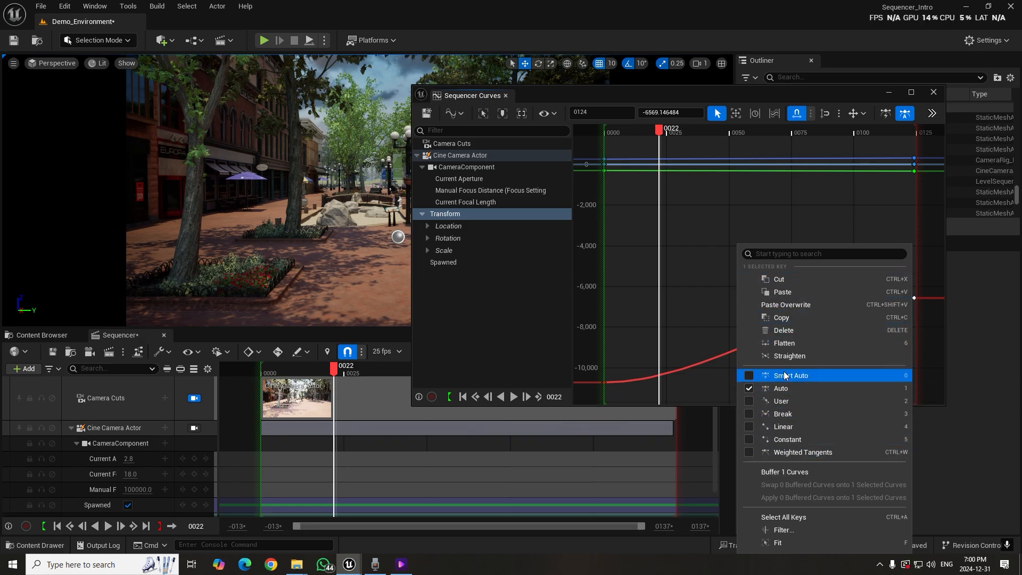
pyautogui.click(929, 286)
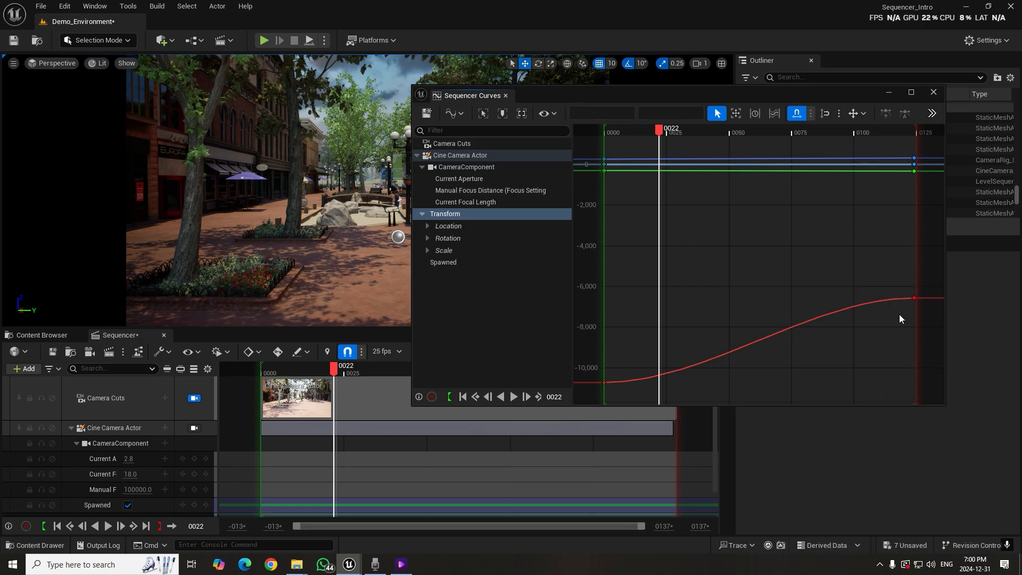
pyautogui.rightClick(917, 304)
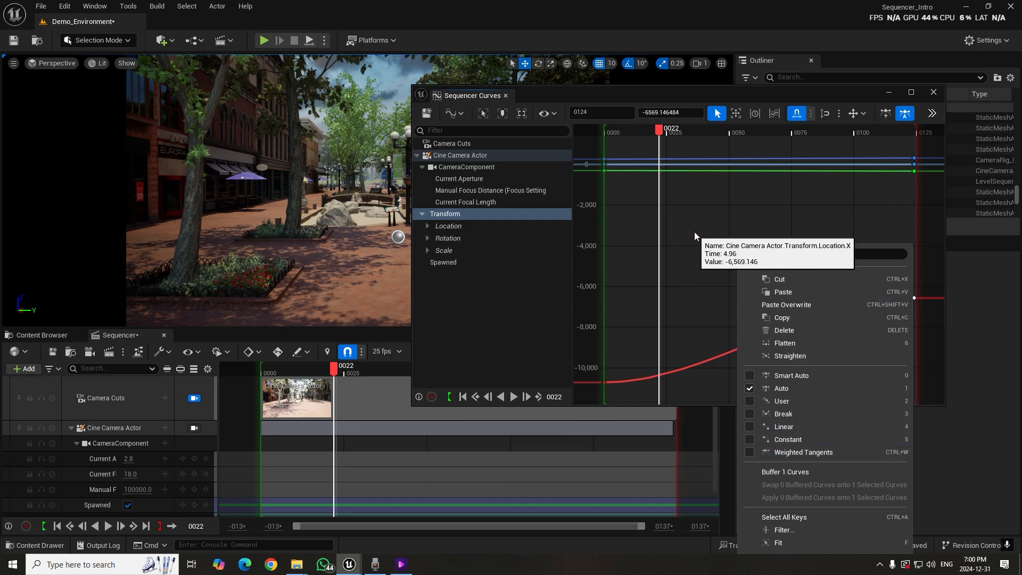
pyautogui.click(698, 280)
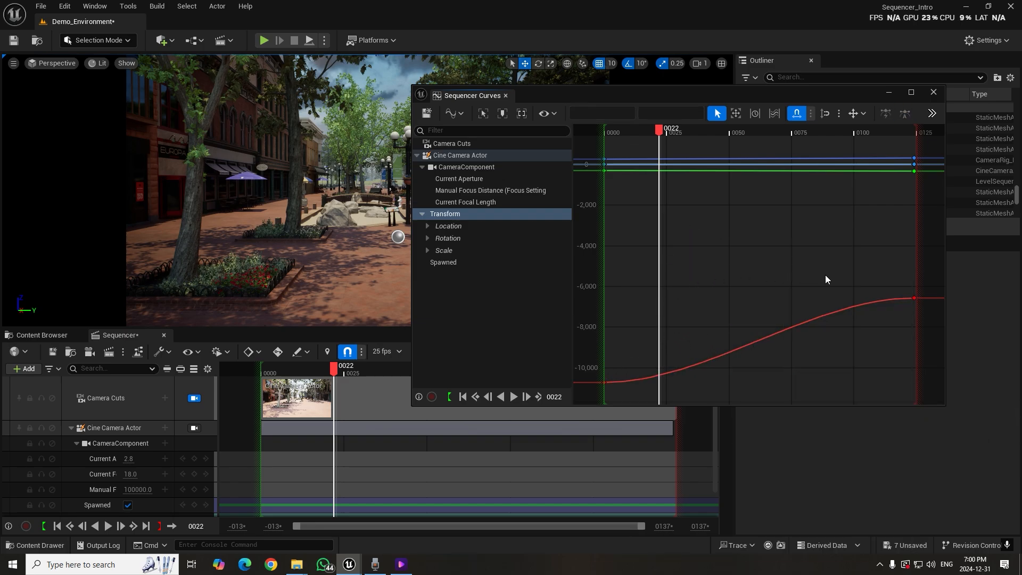
# Set the interpolation of the Location X curve's final key to Linear
pyautogui.moveTo(673, 130); pyautogui.dragTo(789, 100)
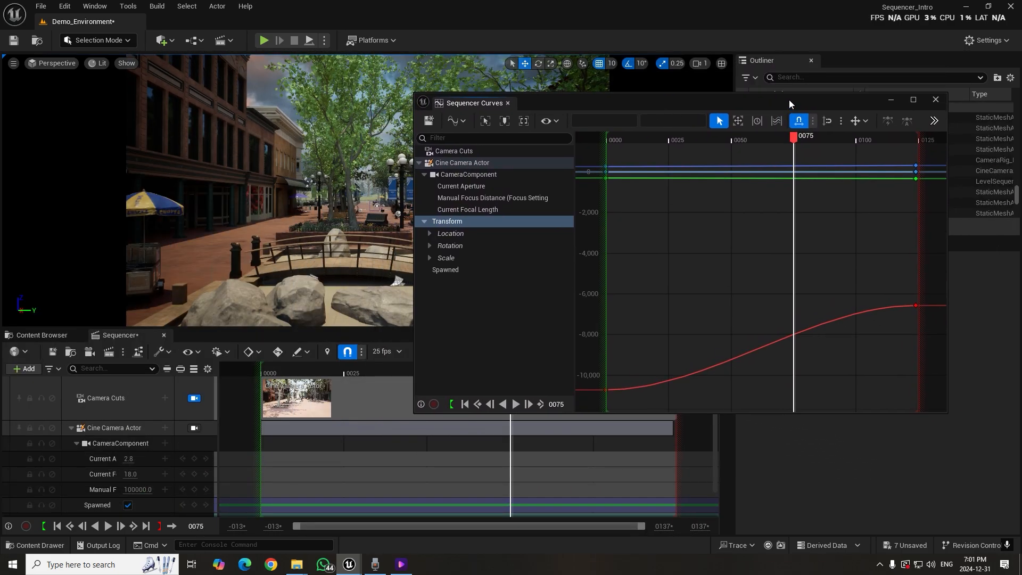
pyautogui.moveTo(790, 139); pyautogui.dragTo(880, 263)
pyautogui.moveTo(936, 333); pyautogui.dragTo(935, 331)
pyautogui.rightClick(919, 308)
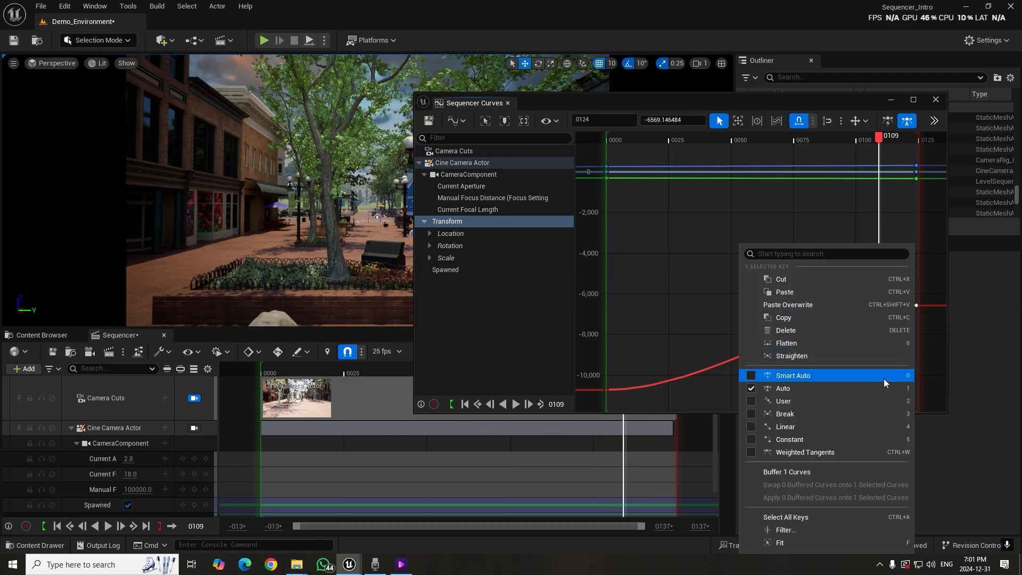
pyautogui.click(851, 427)
# Scrub and play the shot to review the camera movement with the linear ending, keeping the viewport in sight
pyautogui.moveTo(875, 134); pyautogui.dragTo(807, 187)
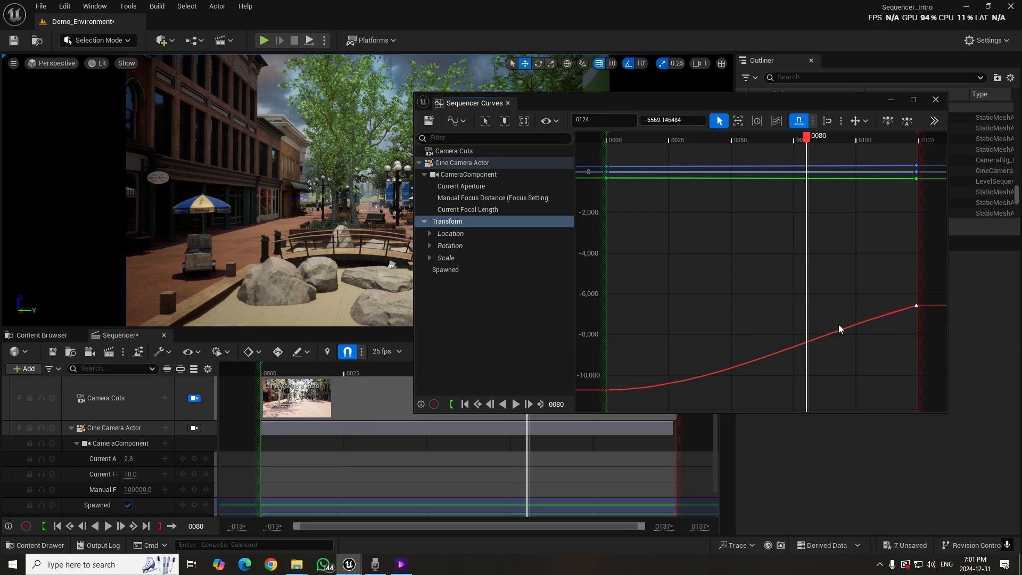
pyautogui.moveTo(785, 150); pyautogui.dragTo(624, 171)
pyautogui.moveTo(641, 98); pyautogui.dragTo(748, 188)
pyautogui.press('space')
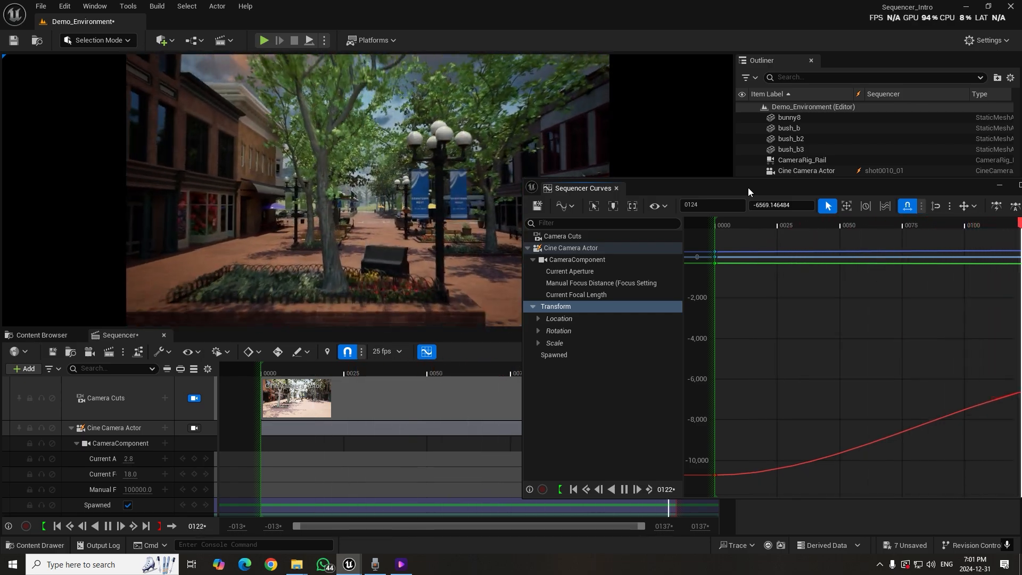
# Set the interpolation of the Location X curve's final key back to Auto
pyautogui.moveTo(765, 191); pyautogui.dragTo(641, 174)
pyautogui.moveTo(844, 207); pyautogui.dragTo(865, 214)
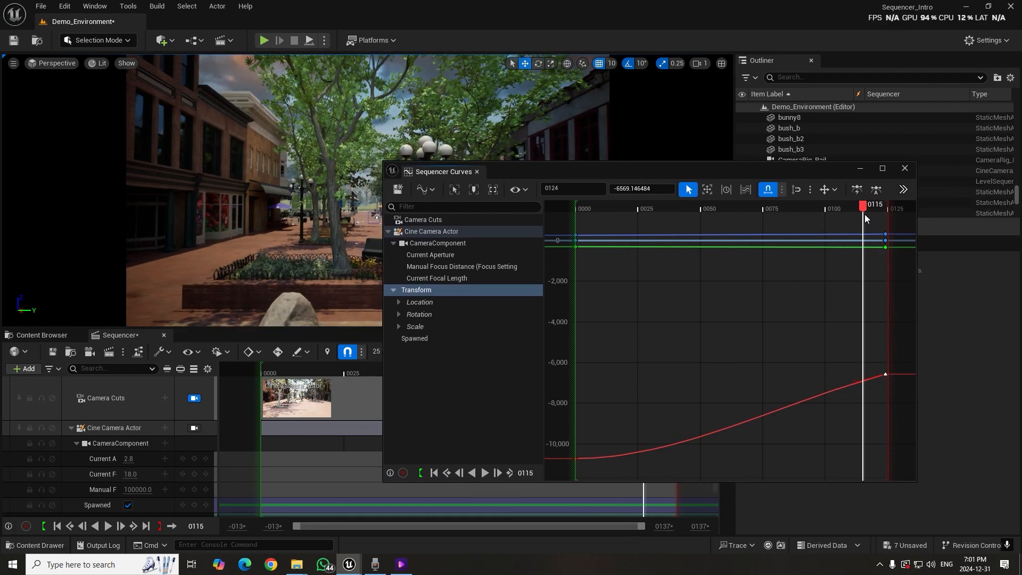
pyautogui.moveTo(871, 356); pyautogui.dragTo(891, 384)
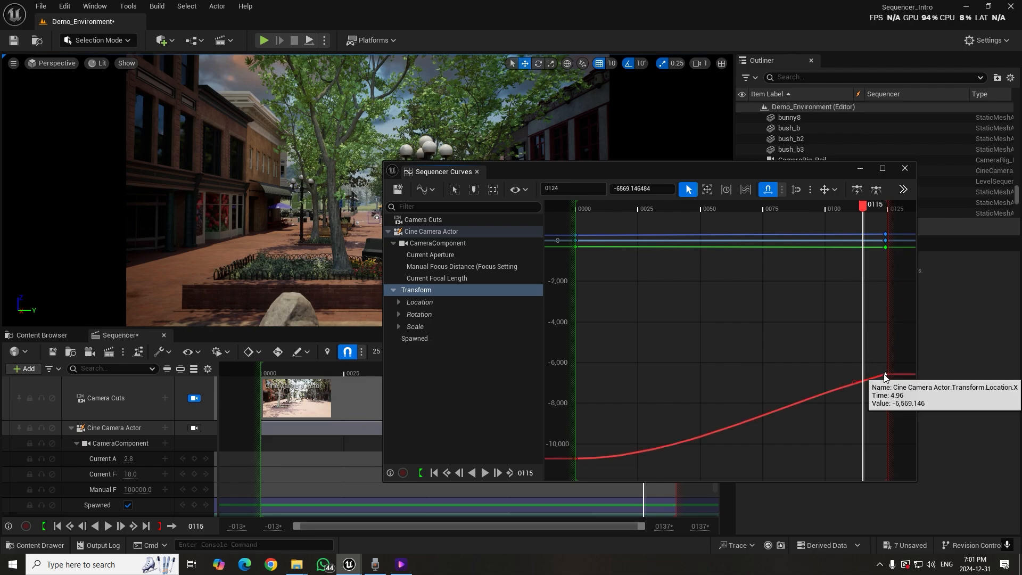
pyautogui.rightClick(898, 390)
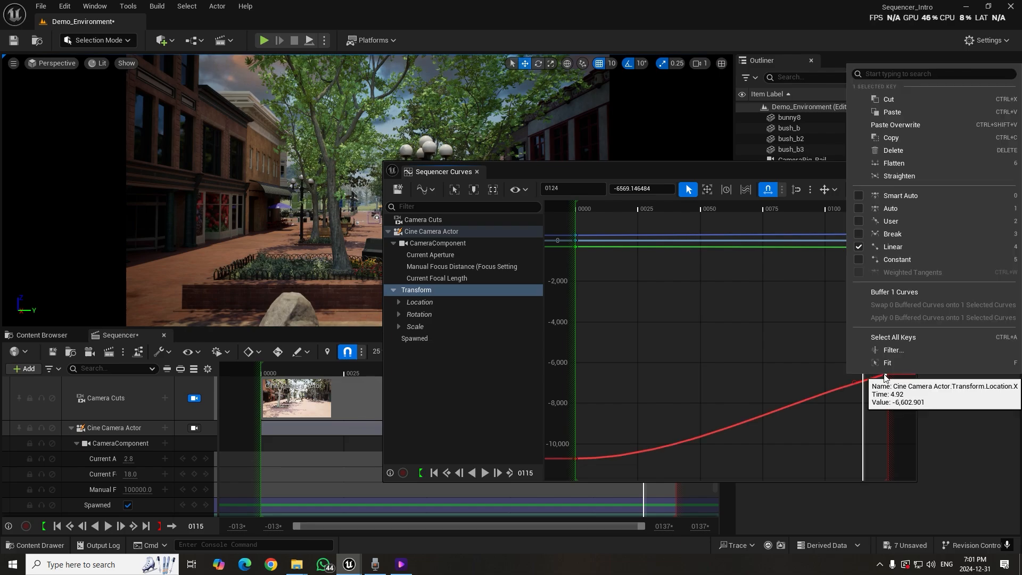
pyautogui.click(899, 208)
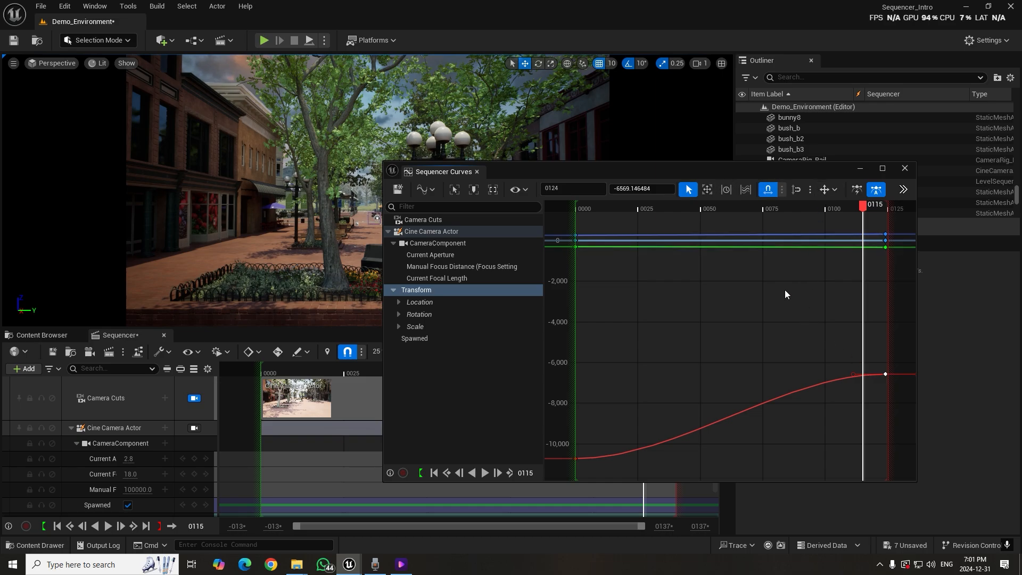
# Use the Retime tool to compress the Transform keys by moving the end anchor to about frame 75
pyautogui.moveTo(678, 171); pyautogui.dragTo(759, 100)
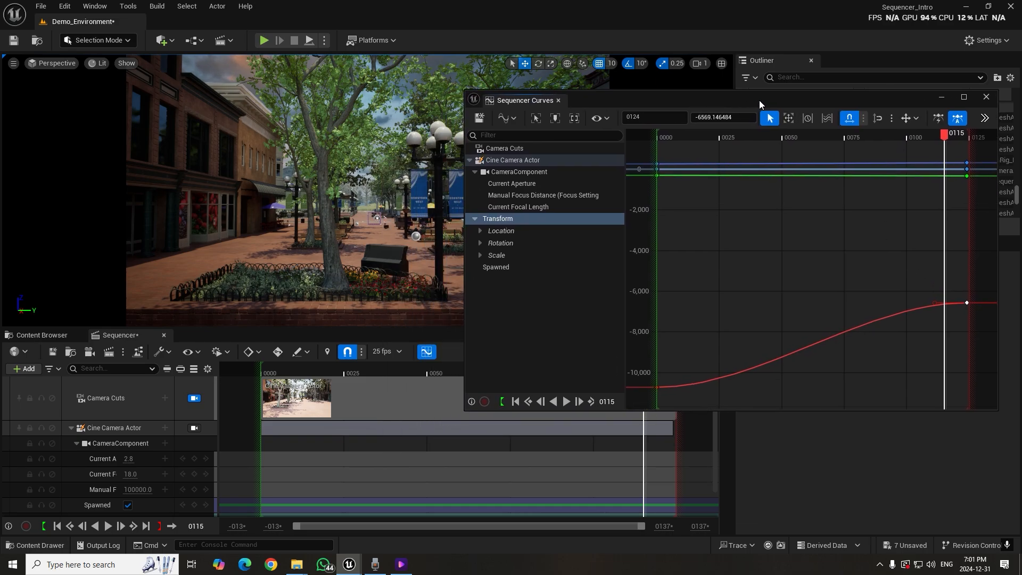
pyautogui.click(807, 118)
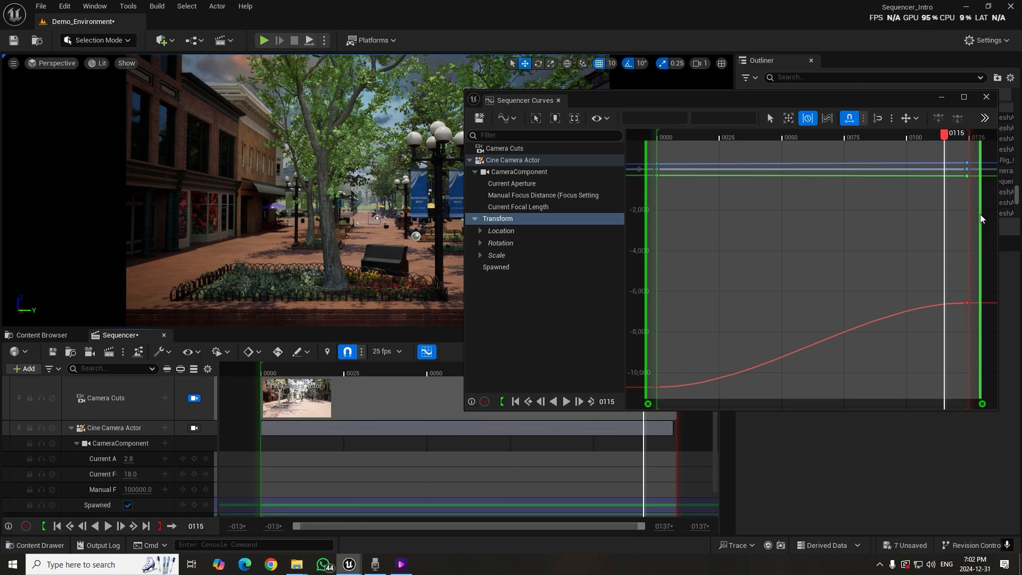
pyautogui.moveTo(983, 219)
pyautogui.mouseDown()
pyautogui.moveTo(838, 231)
pyautogui.moveTo(930, 234)
pyautogui.moveTo(829, 244)
pyautogui.moveTo(847, 245)
pyautogui.mouseUp()
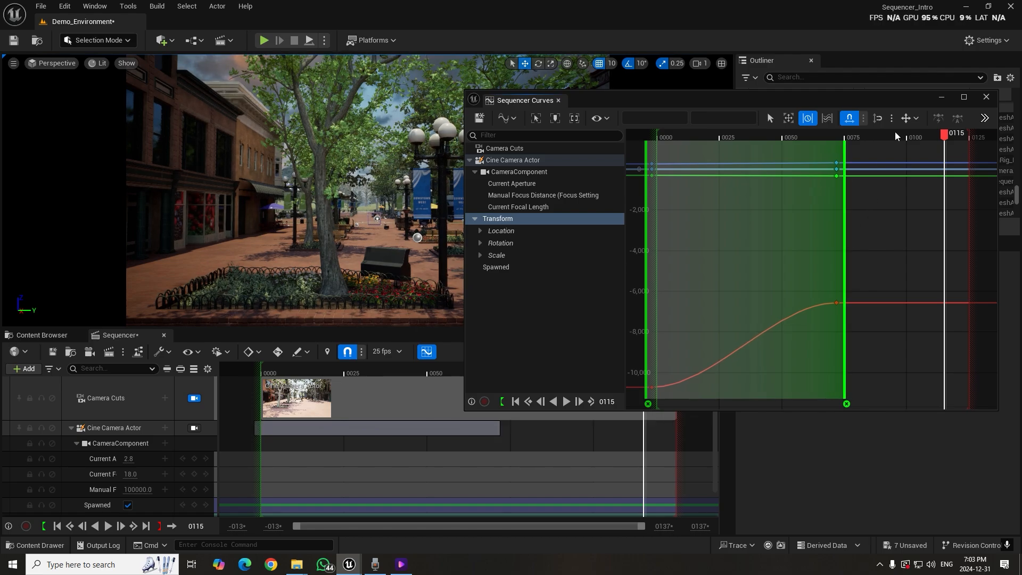
# Play the retimed shot from near its start to check the faster camera move
pyautogui.moveTo(894, 137); pyautogui.dragTo(672, 149)
pyautogui.press('space')
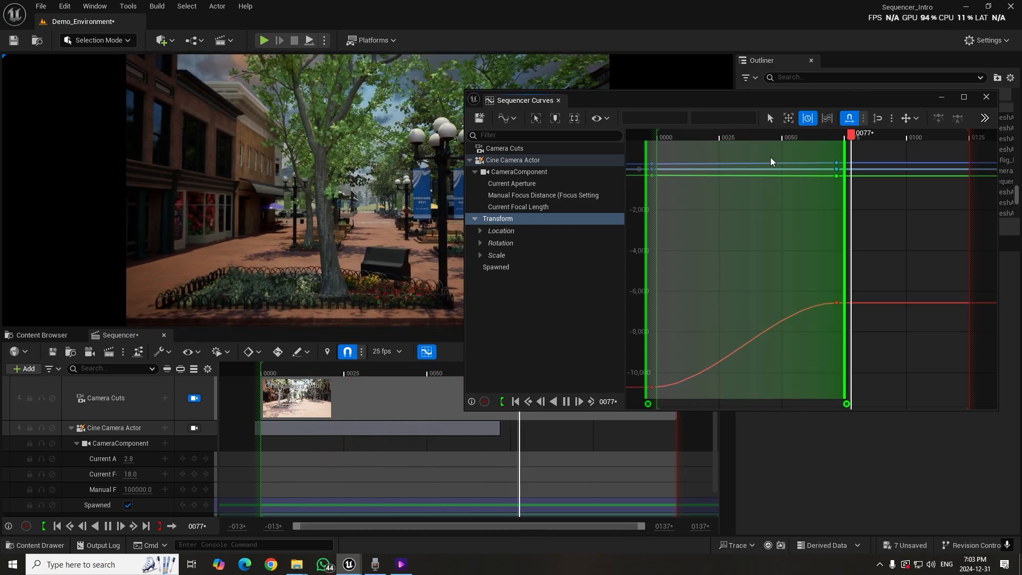
pyautogui.press('space')
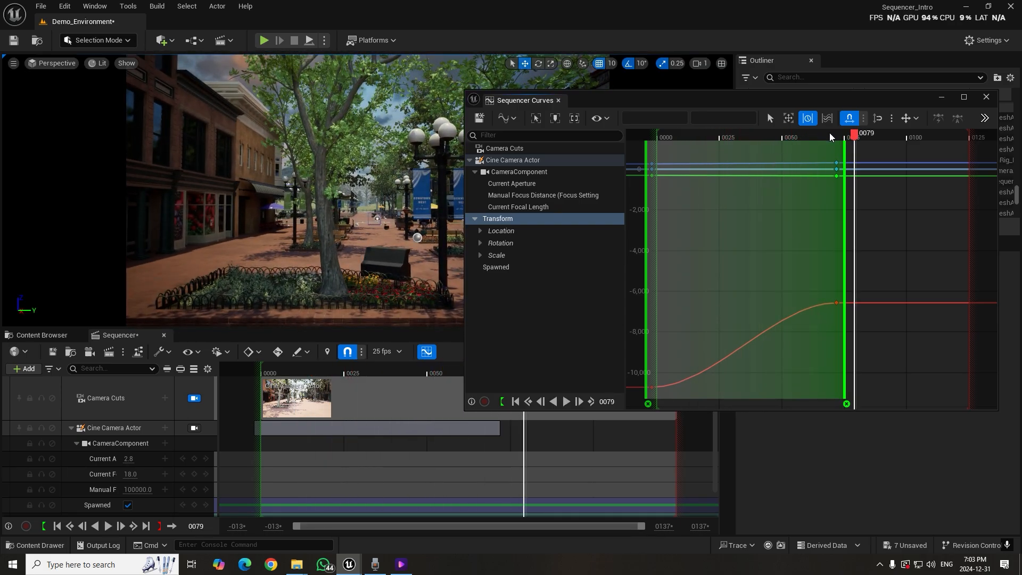
# Delete both Retime anchors from the curve view
pyautogui.moveTo(847, 365)
pyautogui.mouseDown()
pyautogui.moveTo(902, 365)
pyautogui.moveTo(826, 361)
pyautogui.moveTo(847, 362)
pyautogui.mouseUp()
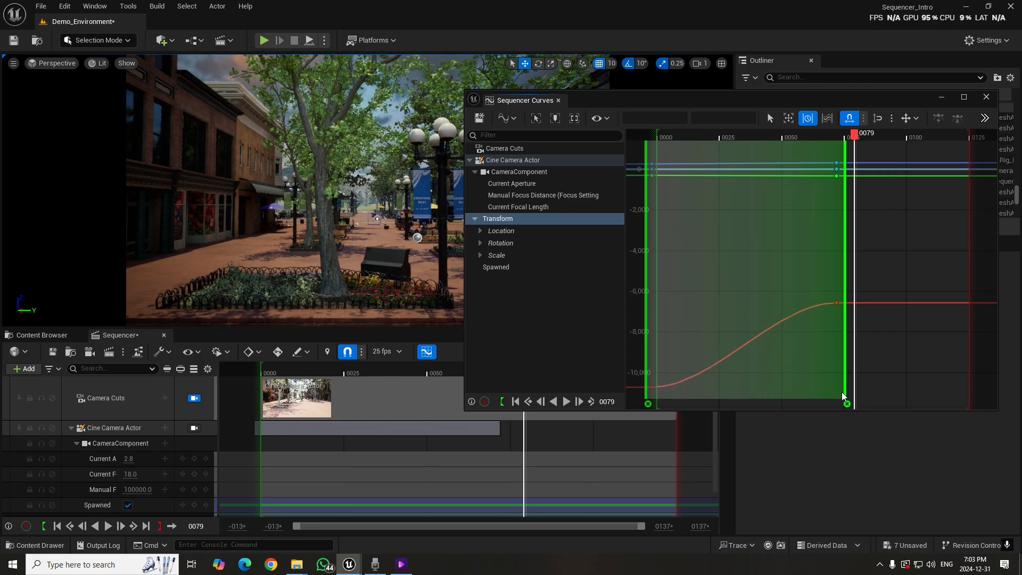
pyautogui.moveTo(847, 405); pyautogui.dragTo(649, 409)
pyautogui.click(648, 406)
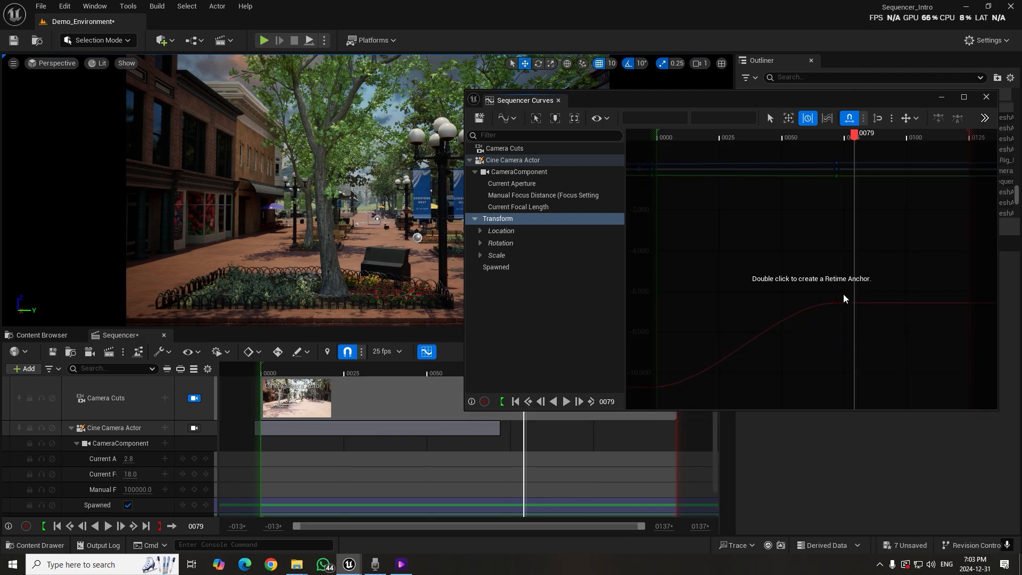
# Create Retime anchors at about frames 94 and 20, and stretch the keys by moving the later anchor to about frame 125
pyautogui.doubleClick(893, 249)
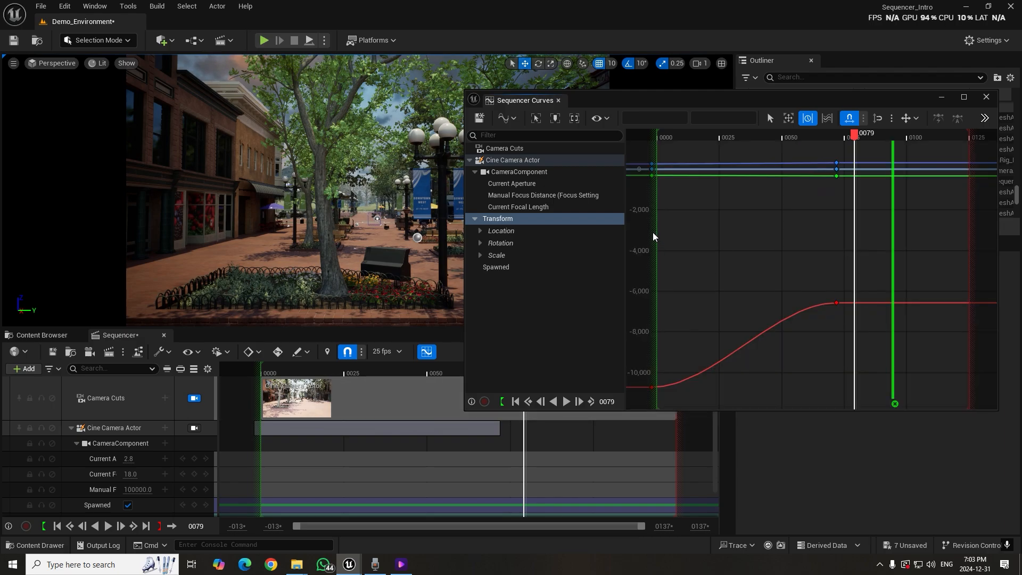
pyautogui.doubleClick(708, 242)
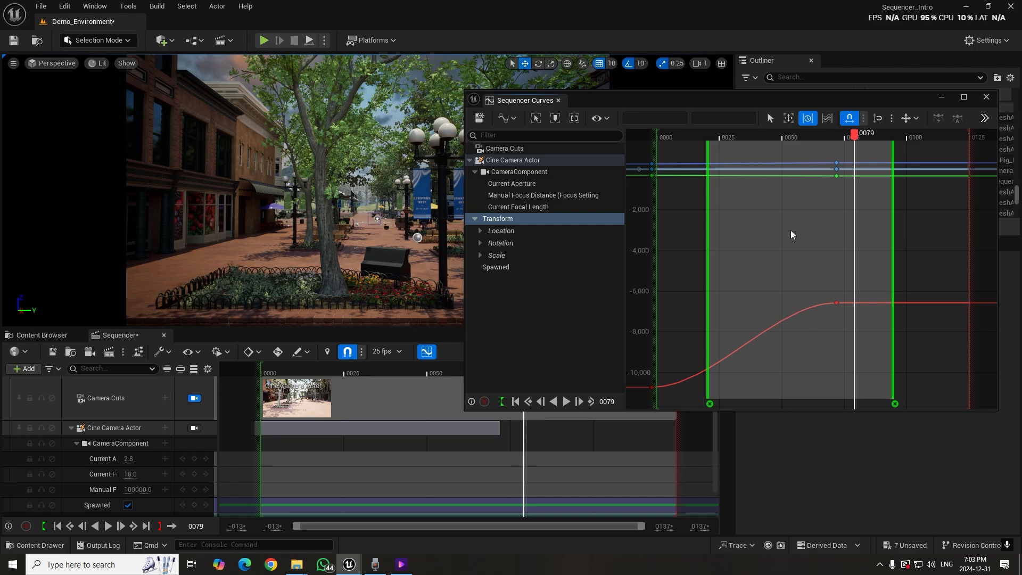
pyautogui.moveTo(894, 210); pyautogui.dragTo(972, 212)
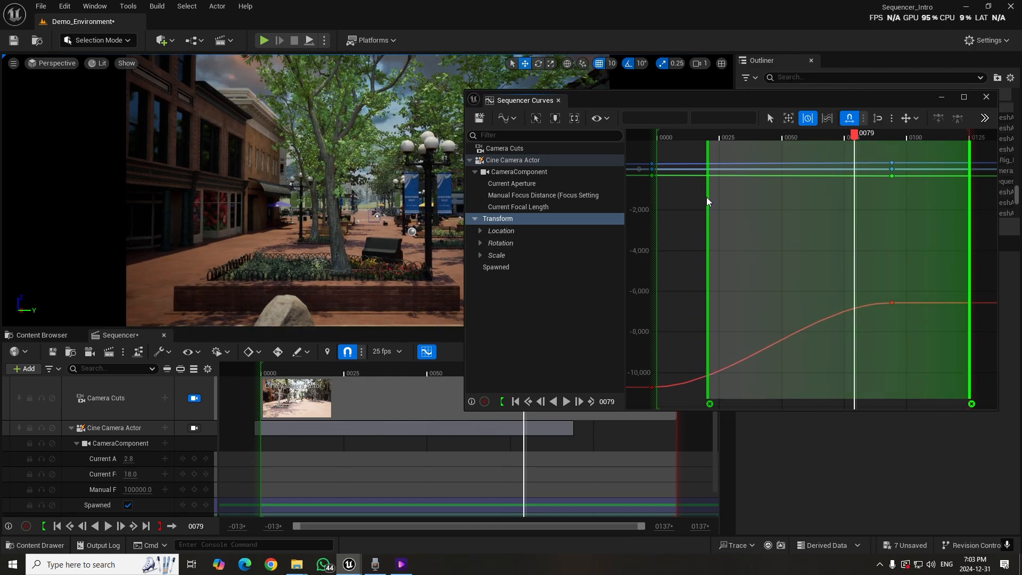
# Nudge the earlier Retime anchor to about frame 22, and delete both anchors from the curve view
pyautogui.moveTo(708, 203)
pyautogui.mouseDown()
pyautogui.moveTo(700, 205)
pyautogui.moveTo(714, 205)
pyautogui.mouseUp()
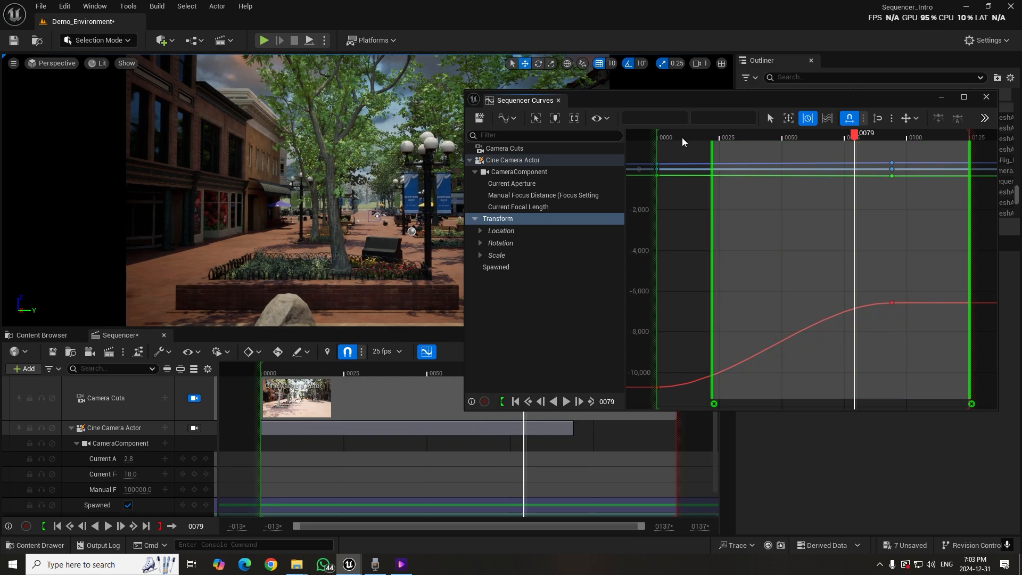
pyautogui.click(715, 404)
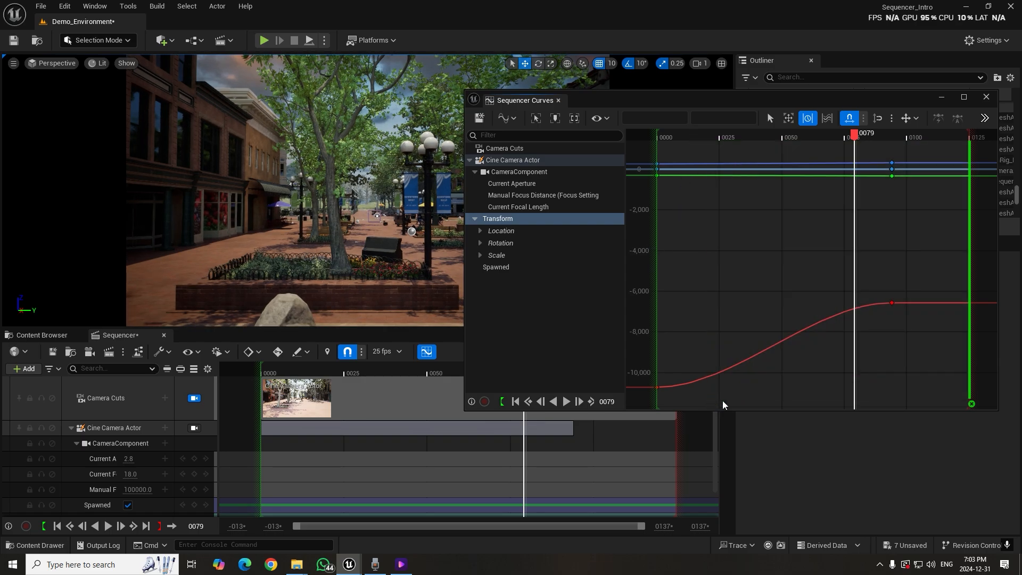
pyautogui.click(972, 405)
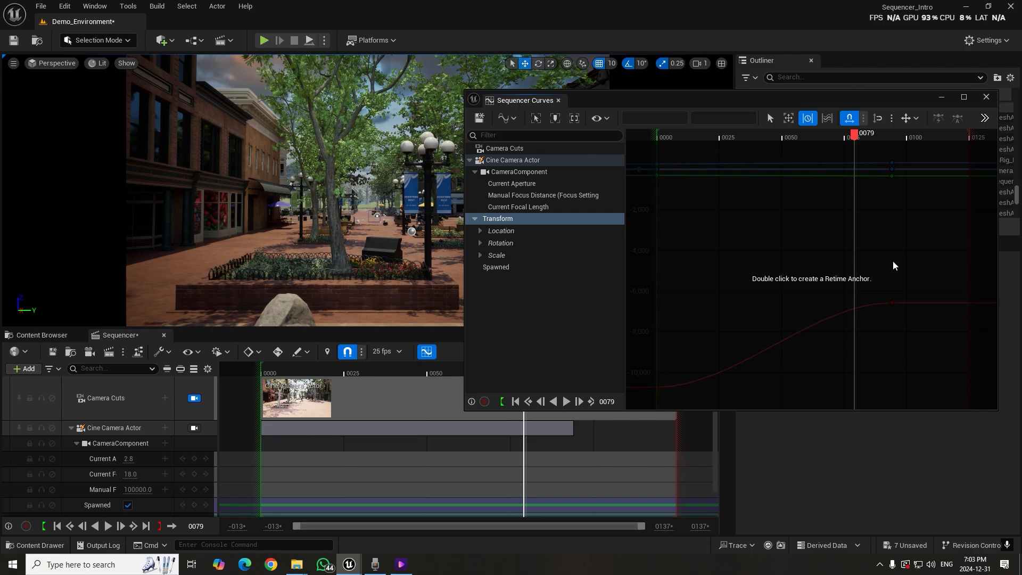
# Play the shot from the first frame to check the camera move, stopping with the playhead at frame 112
pyautogui.moveTo(792, 136); pyautogui.dragTo(659, 144)
pyautogui.press('space')
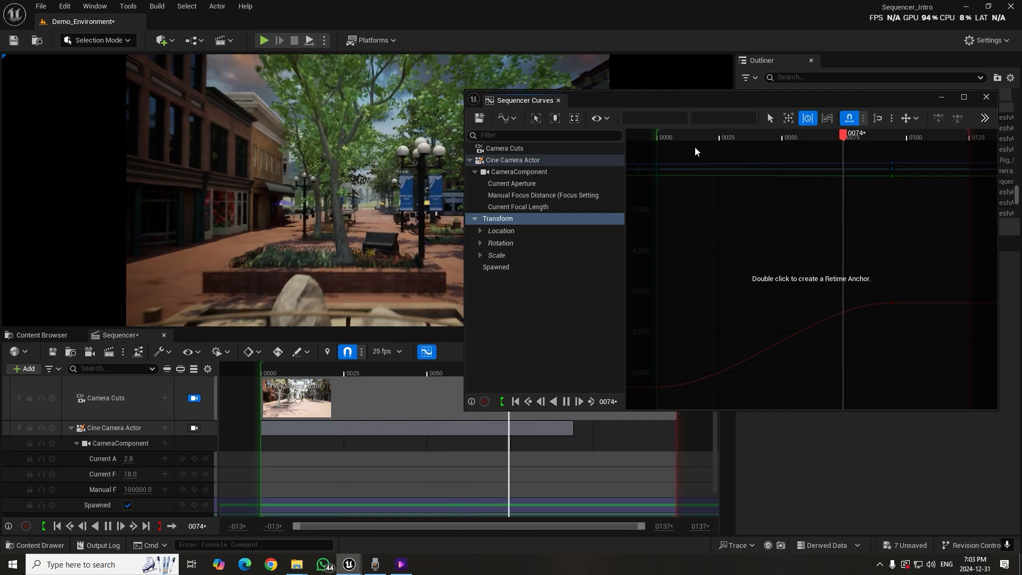
pyautogui.click(939, 138)
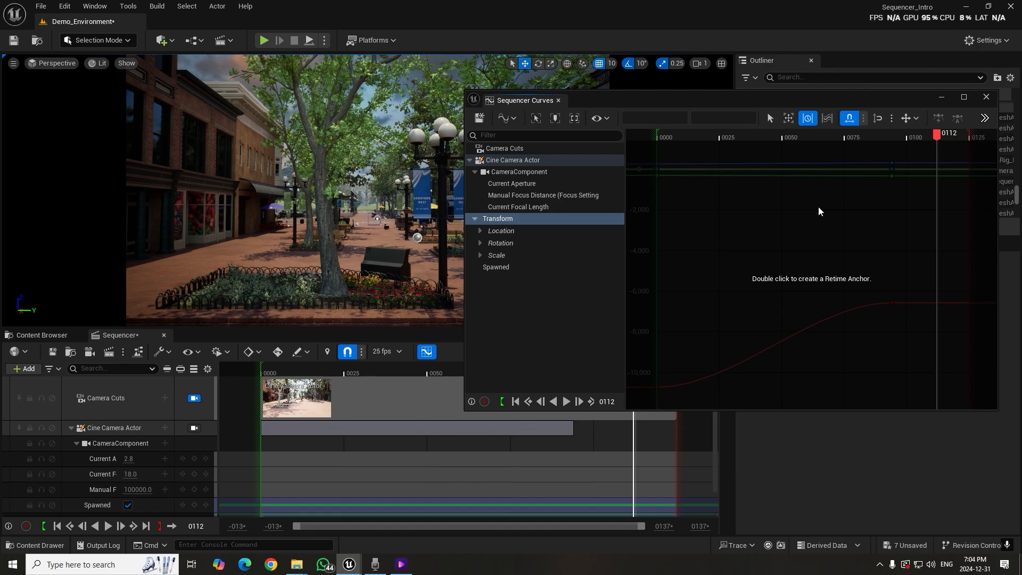
# Switch from Retime to the neighbouring curve editing tool and close the Sequencer Curves window
pyautogui.click(827, 118)
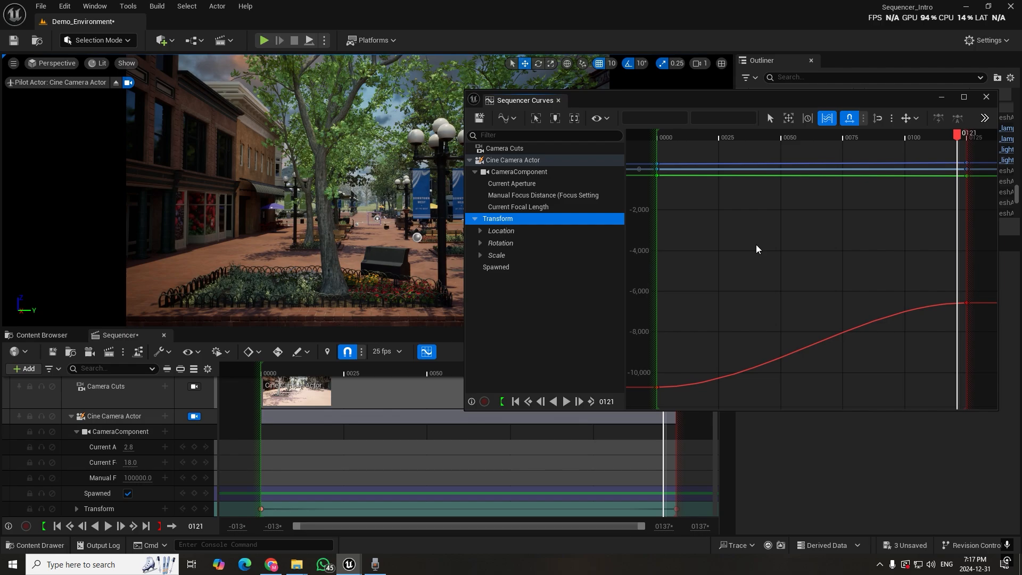
pyautogui.click(986, 97)
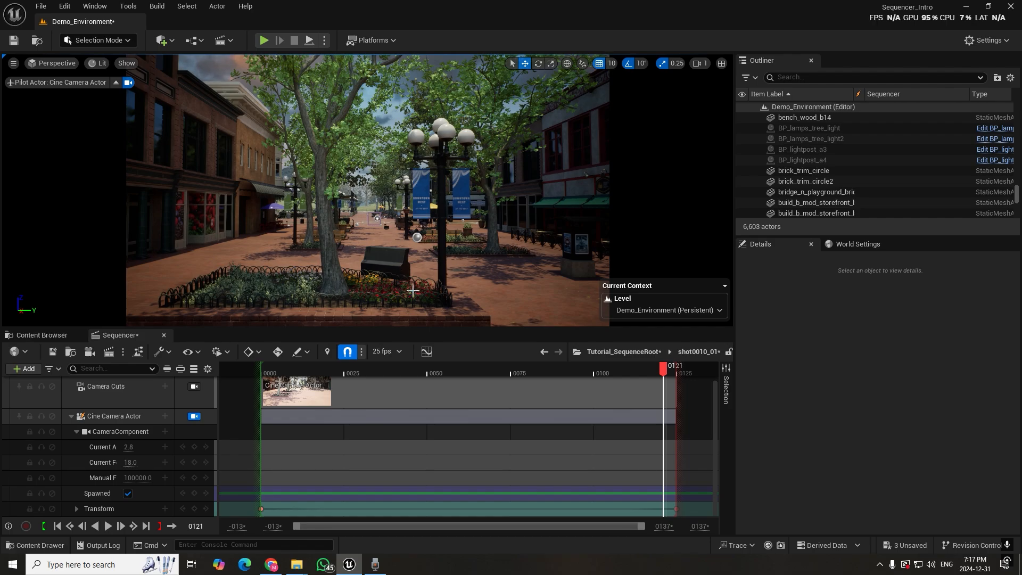
# Browse the project content to the Characters > Mannequins > Meshes folder
pyautogui.click(47, 334)
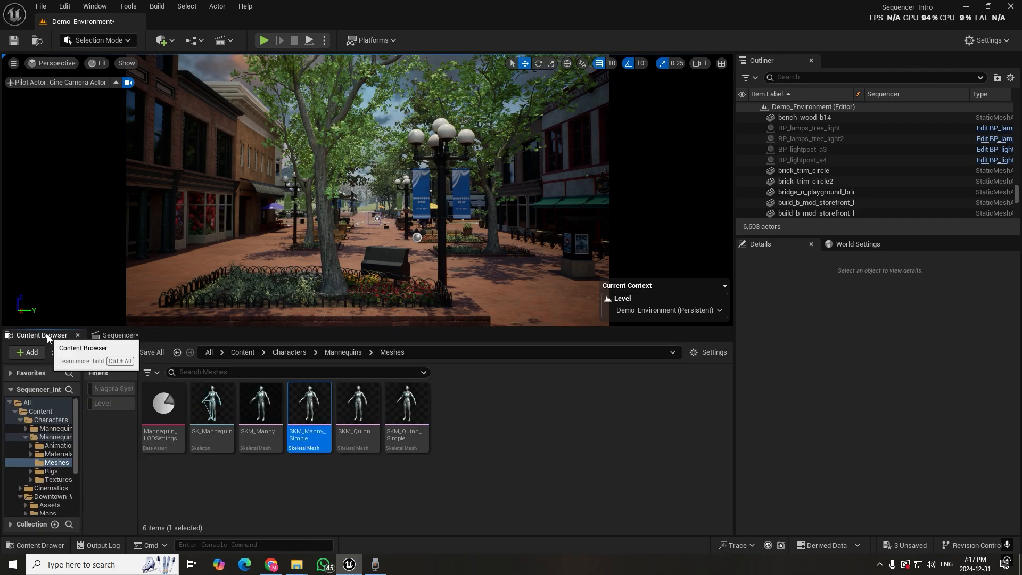
pyautogui.click(242, 352)
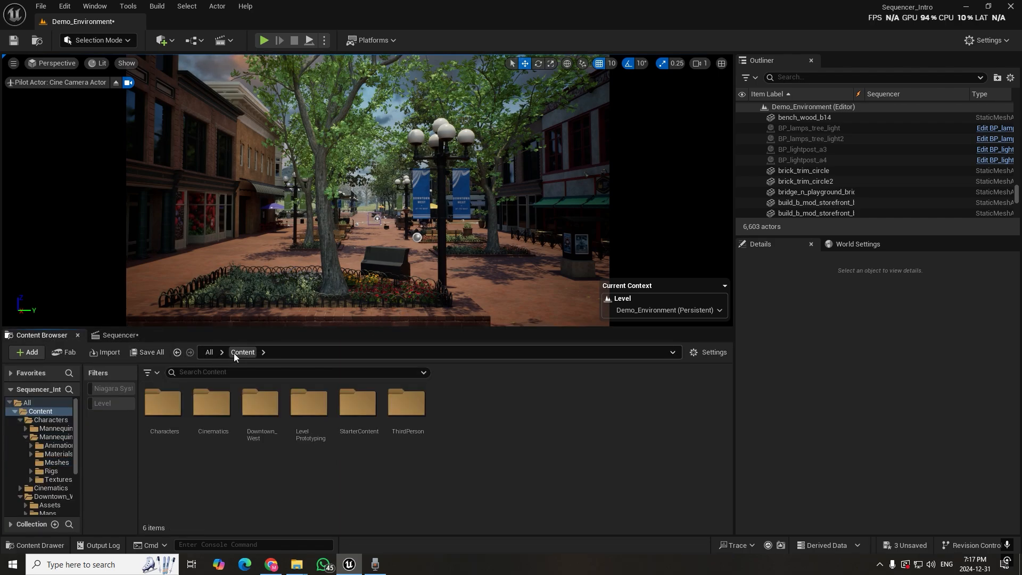
pyautogui.doubleClick(162, 407)
pyautogui.doubleClick(211, 404)
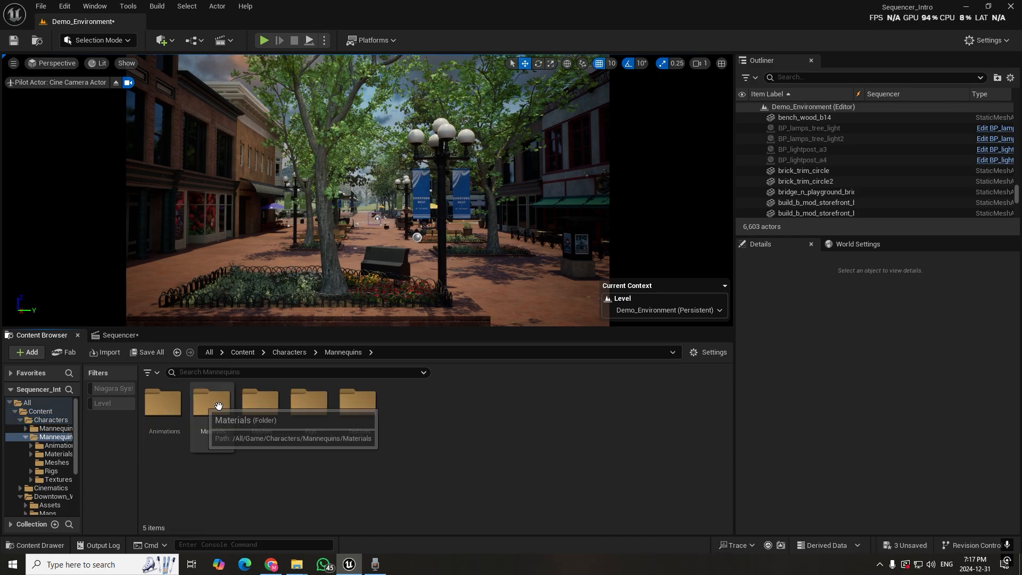
pyautogui.click(248, 419)
pyautogui.doubleClick(248, 419)
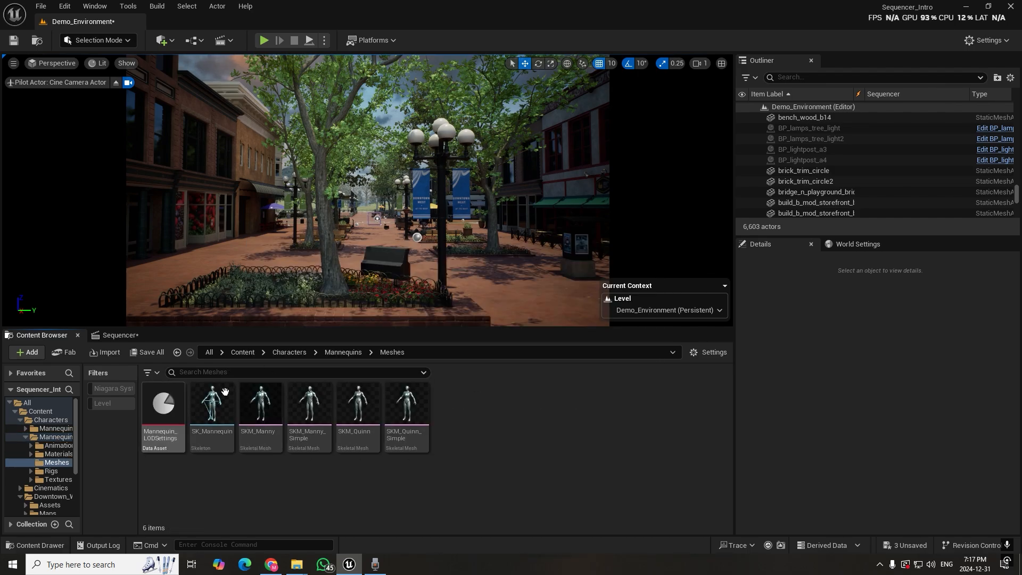
# Place the SKM_Manny skeletal mesh on the brick pavement beyond the lamp post and select it in the level
pyautogui.click(270, 410)
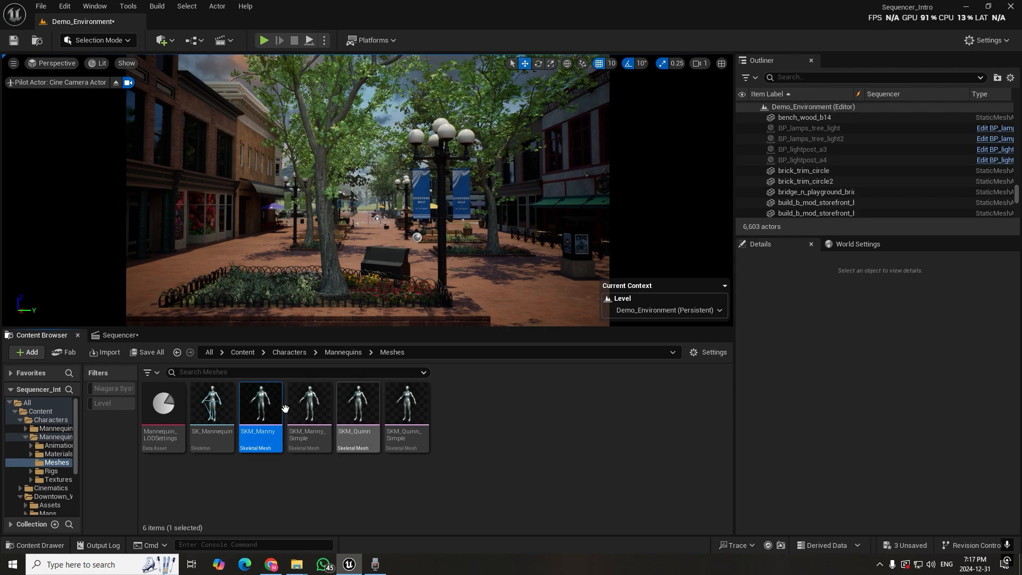
pyautogui.click(319, 406)
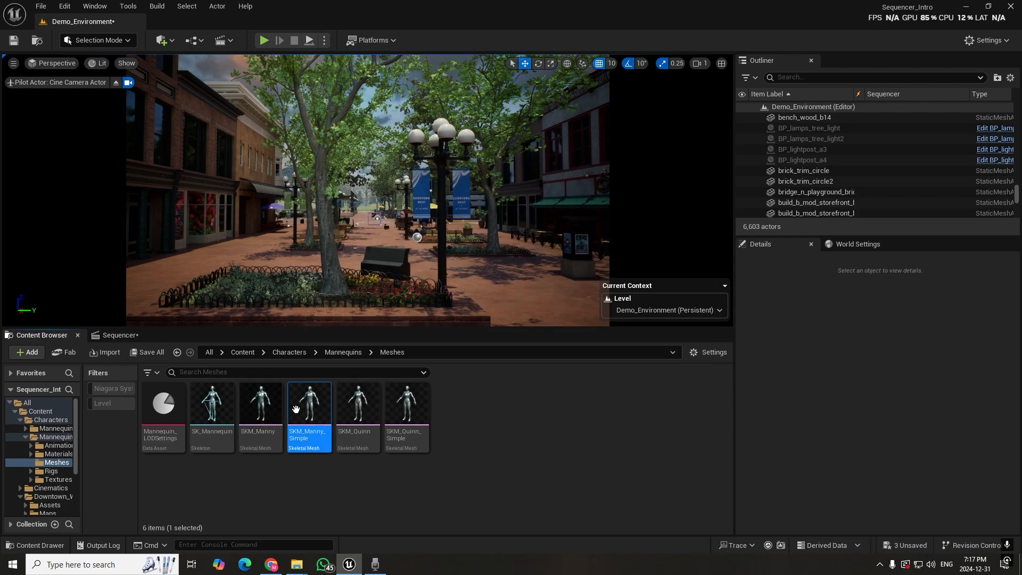
pyautogui.click(267, 404)
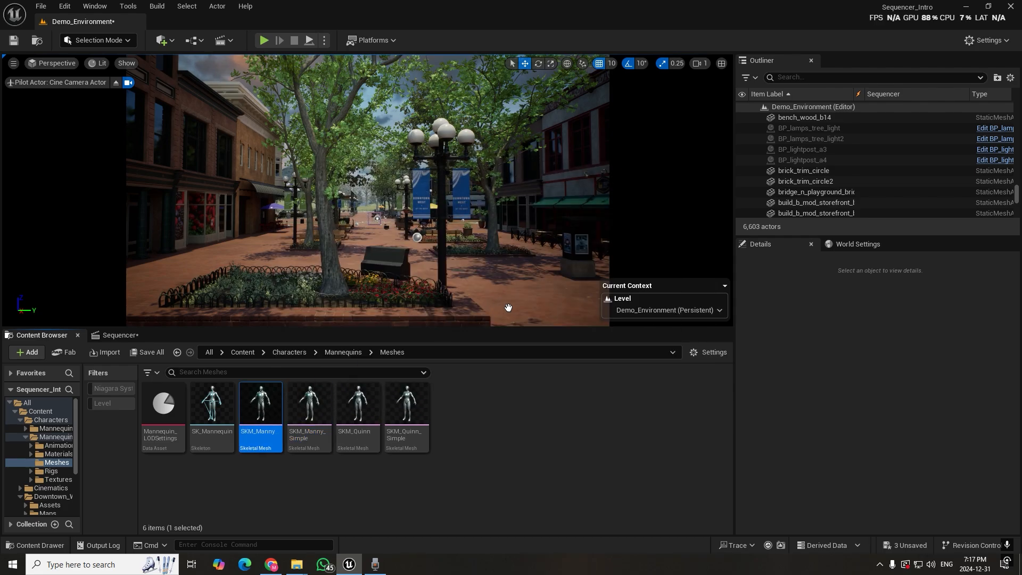
pyautogui.moveTo(521, 282); pyautogui.dragTo(521, 283)
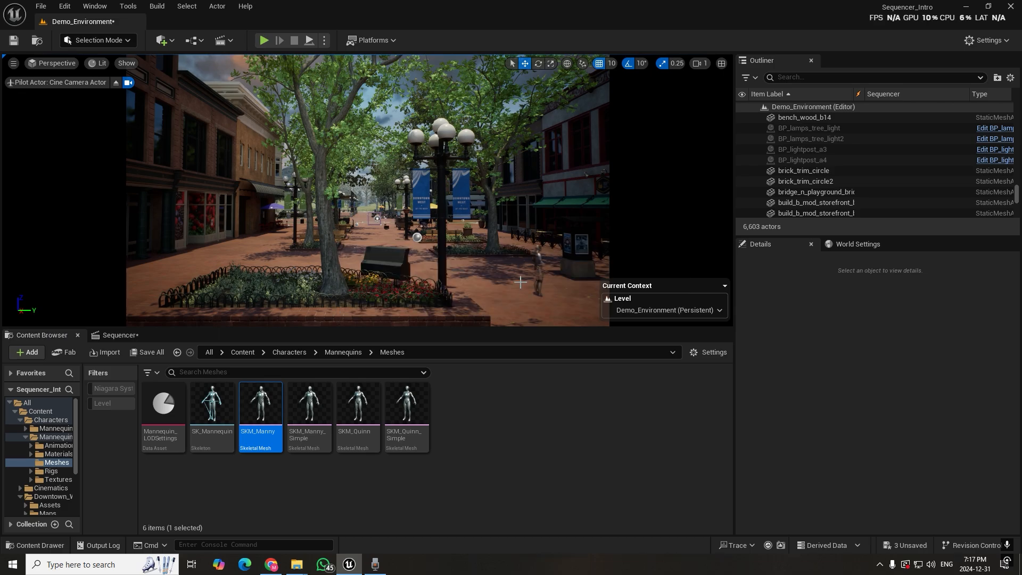
pyautogui.click(539, 261)
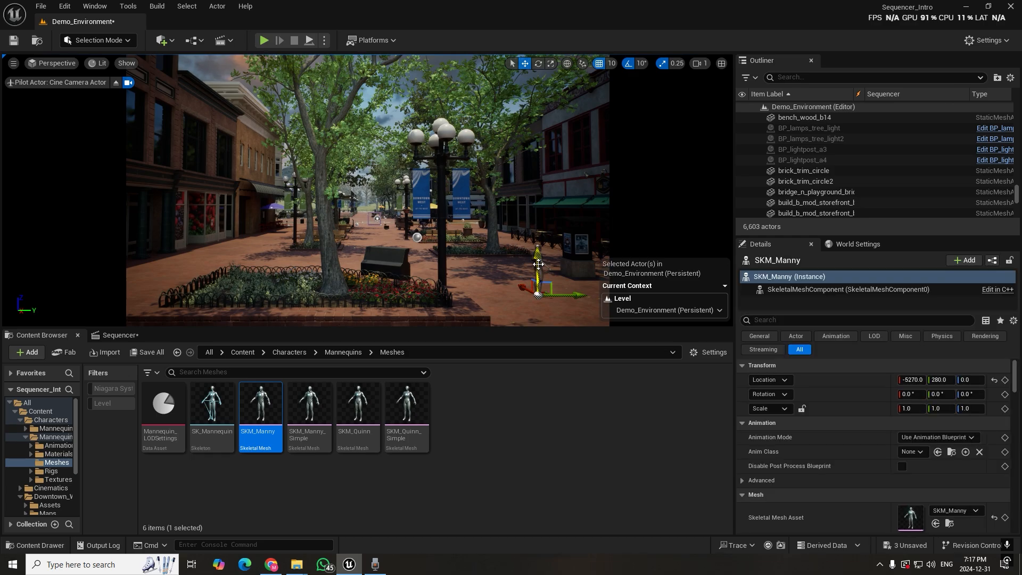
# Add the selected SKM_Manny actor as a track in the shot0010_01 sequence
pyautogui.click(115, 336)
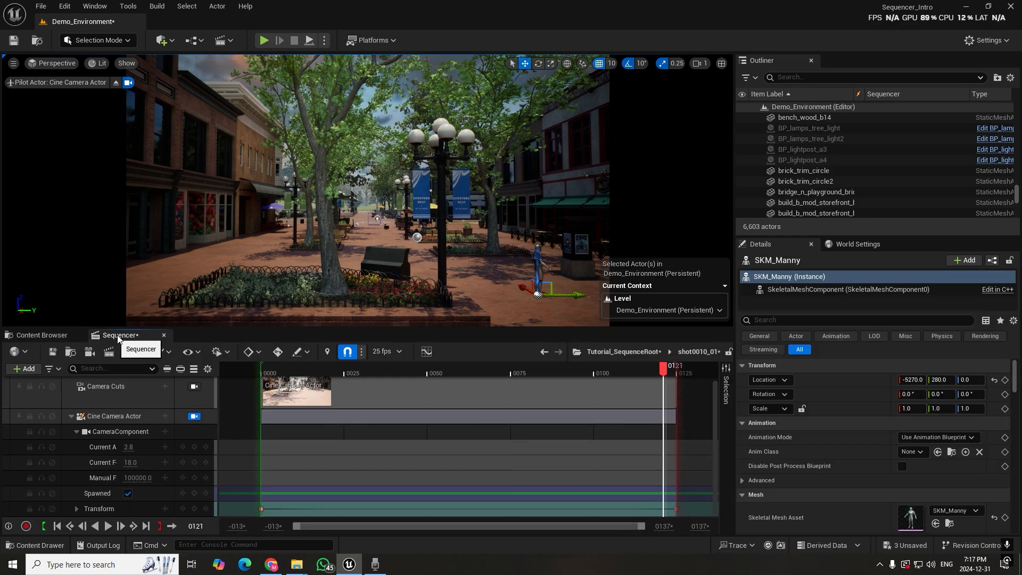
pyautogui.click(27, 369)
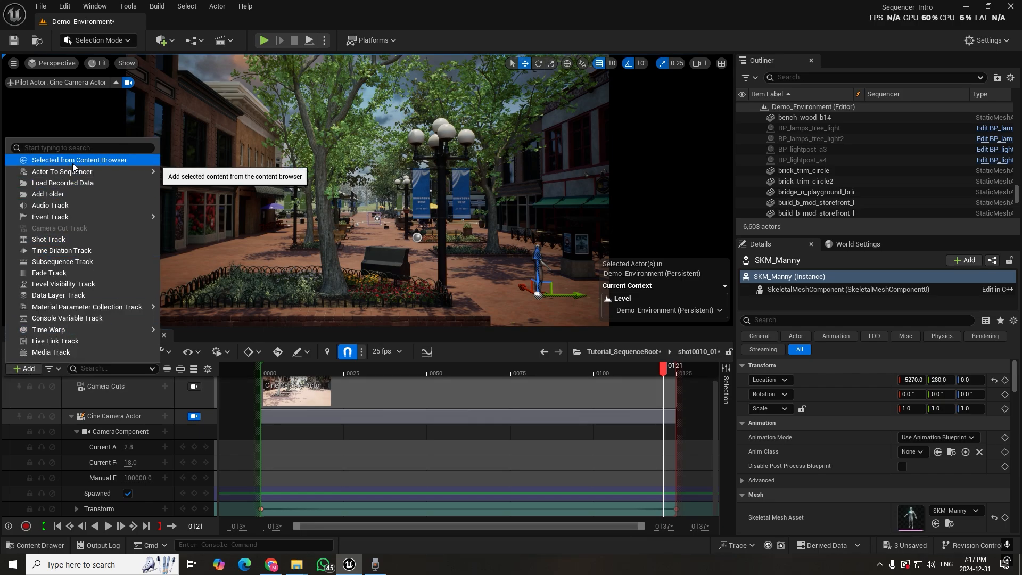
pyautogui.moveTo(70, 179)
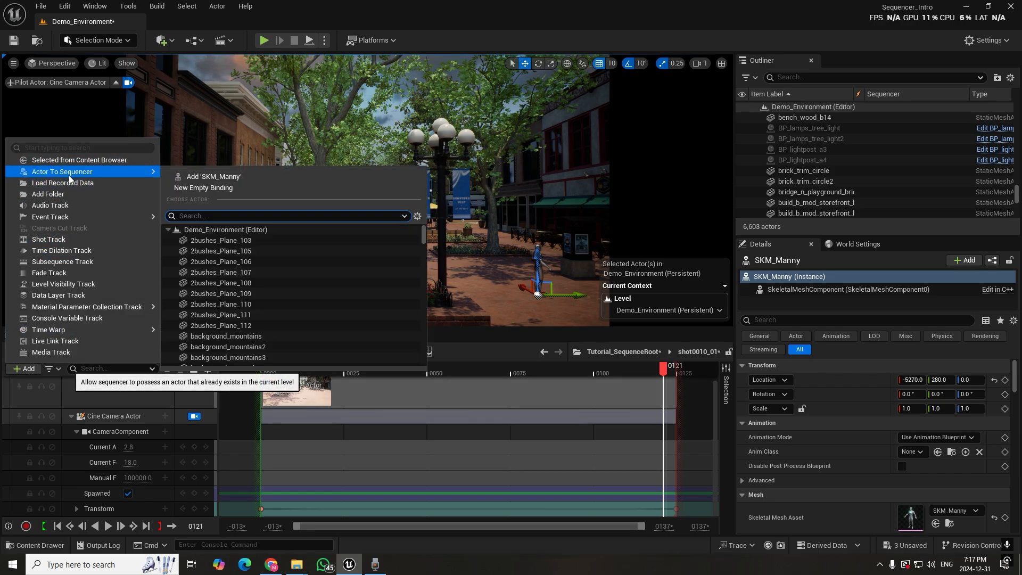
pyautogui.click(238, 176)
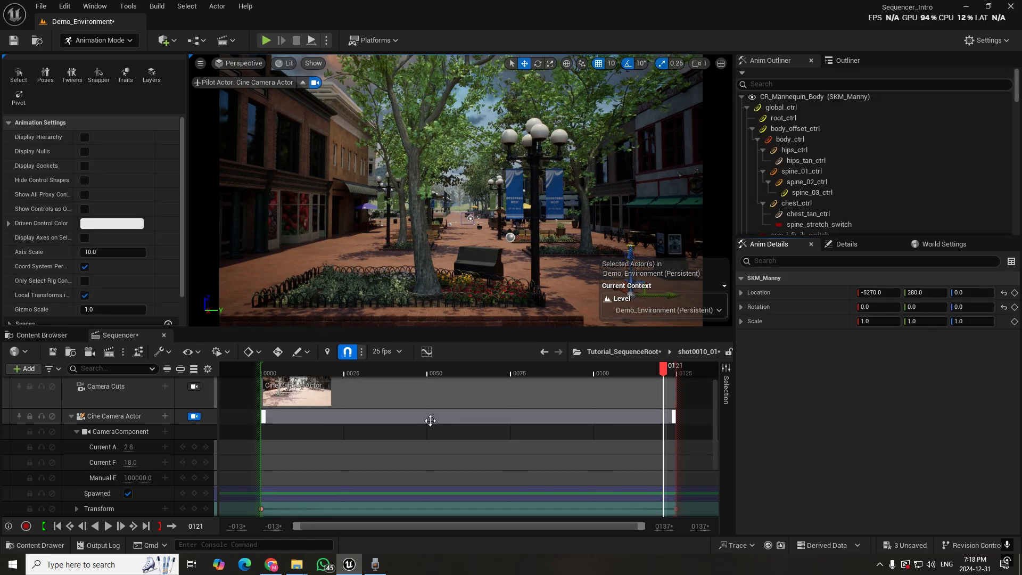
pyautogui.scroll(-3, 162, 473)
pyautogui.scroll(-1, 162, 472)
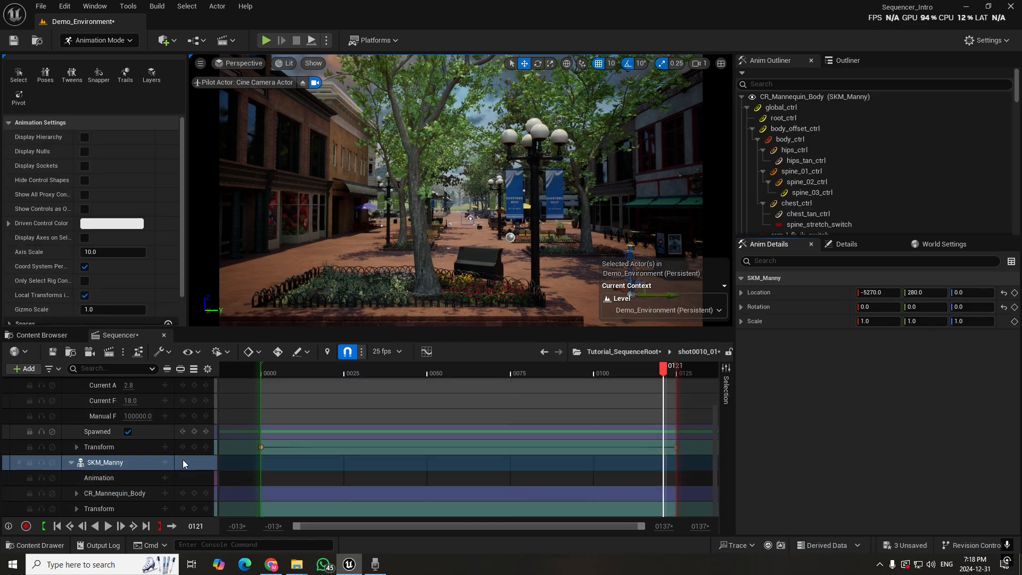
# Move the playhead to frame 53 and stop piloting the Cine Camera Actor in the viewport
pyautogui.moveTo(299, 369); pyautogui.dragTo(438, 376)
pyautogui.scroll(5, 152, 421)
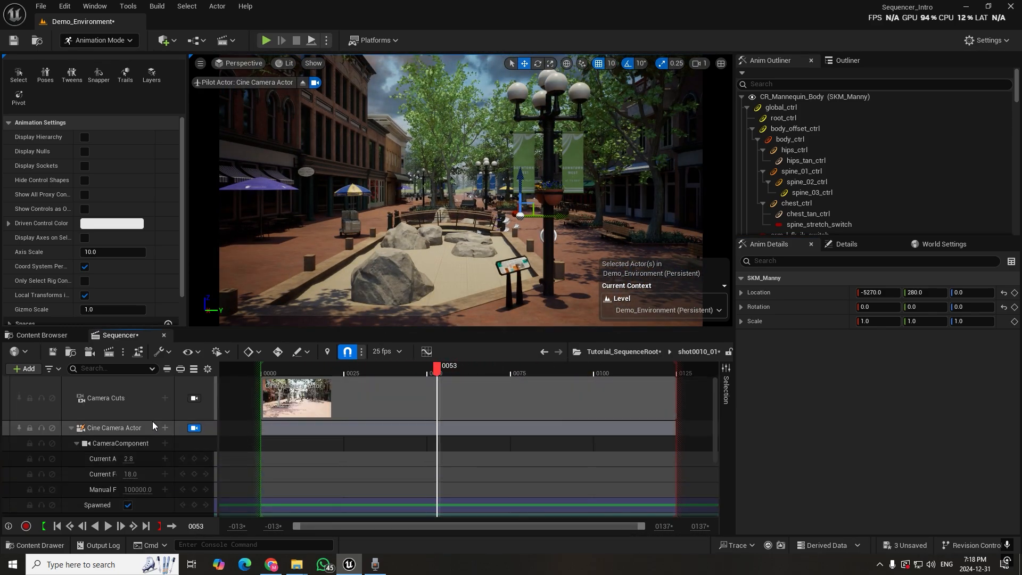
pyautogui.click(194, 428)
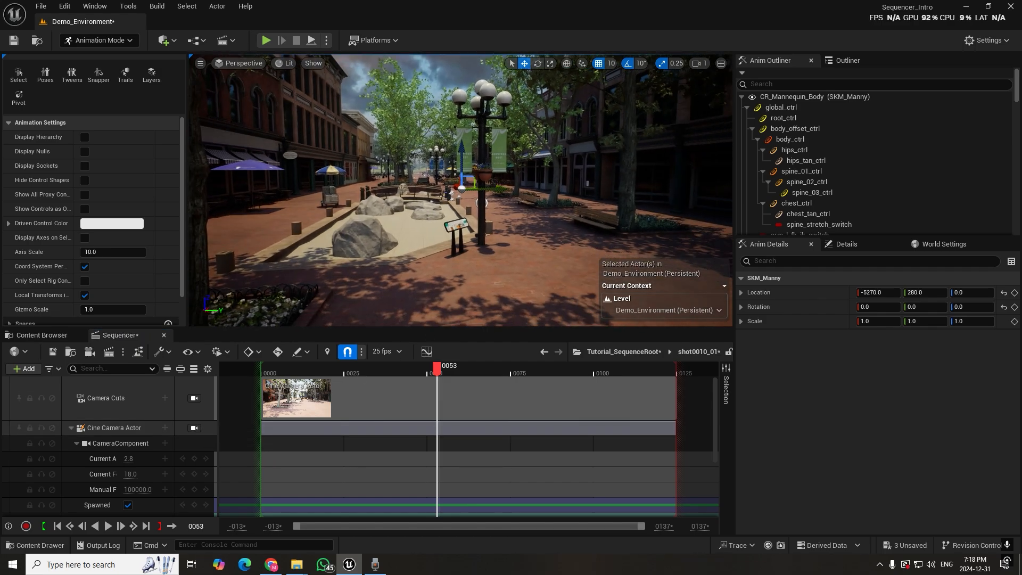
# Frame the mannequin up close, select its lowerarm_r_fk_ctrl control and examine the rig's control tracks
pyautogui.press('w')
pyautogui.moveTo(476, 241); pyautogui.dragTo(439, 252, button='right')
pyautogui.scroll(5, 476, 242)
pyautogui.press('f')
pyautogui.press('d')
pyautogui.press('w')
pyautogui.press('a')
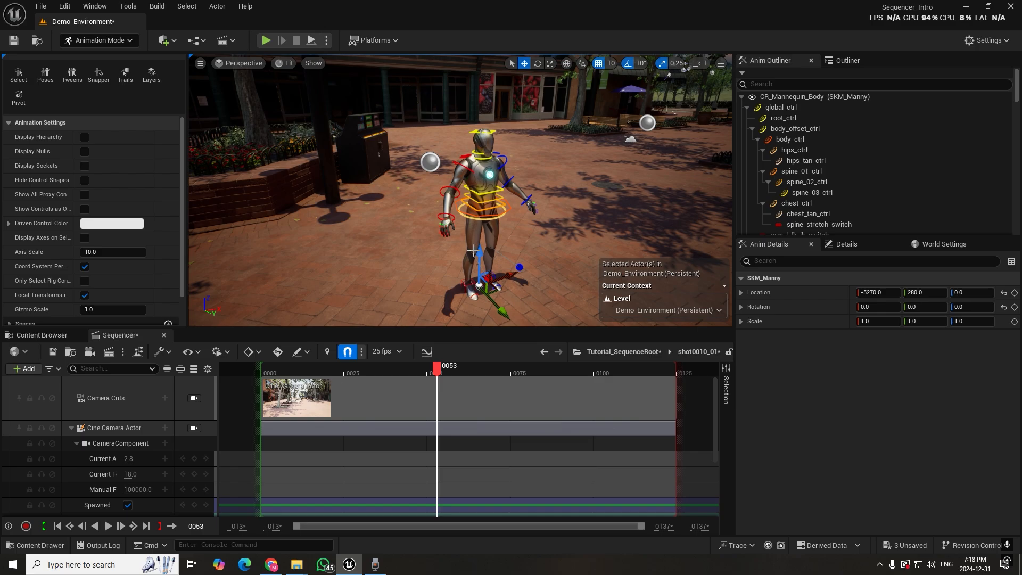
pyautogui.click(452, 188)
pyautogui.scroll(-5, 133, 458)
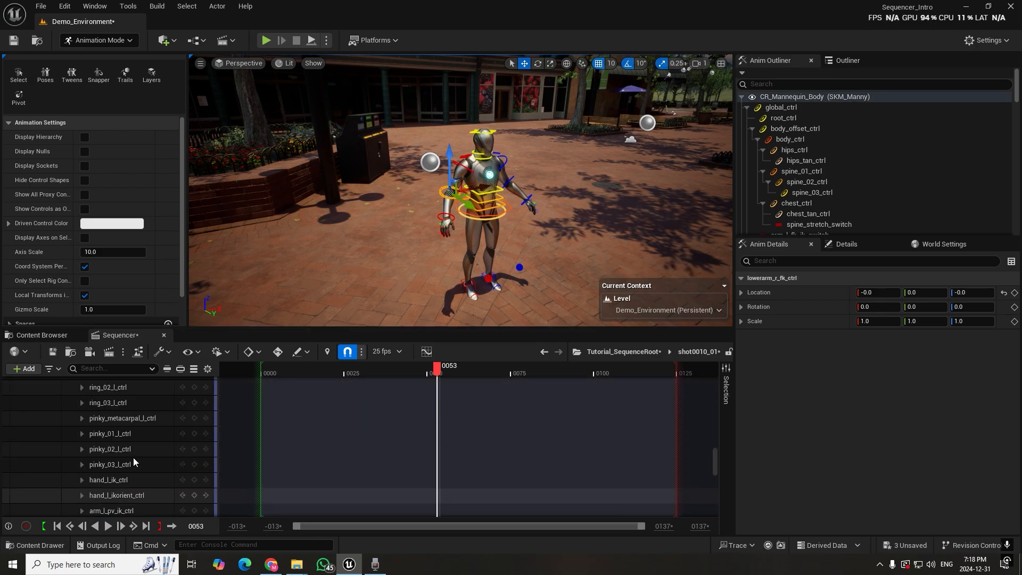
pyautogui.scroll(5, 149, 457)
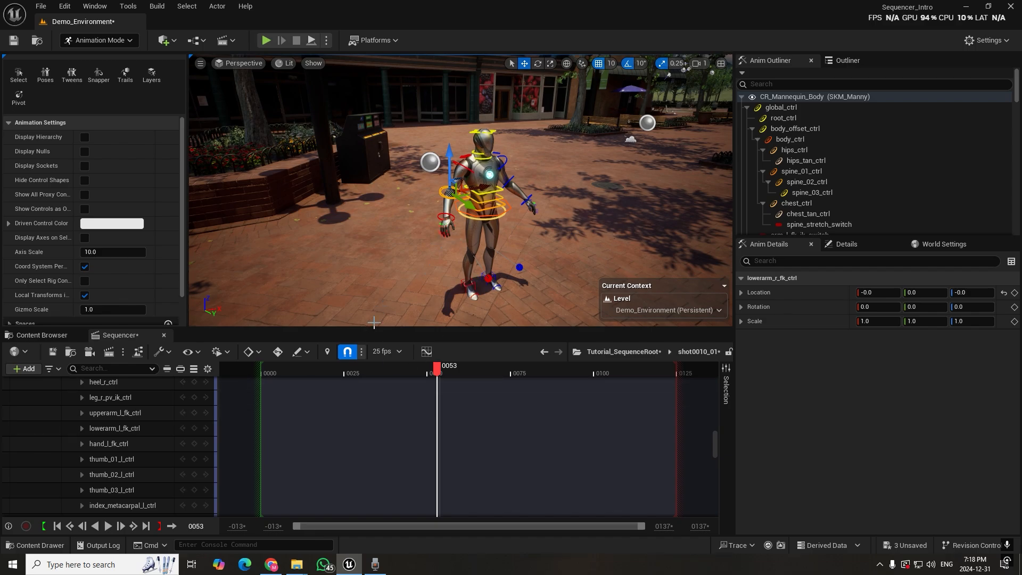
pyautogui.scroll(-8, 101, 419)
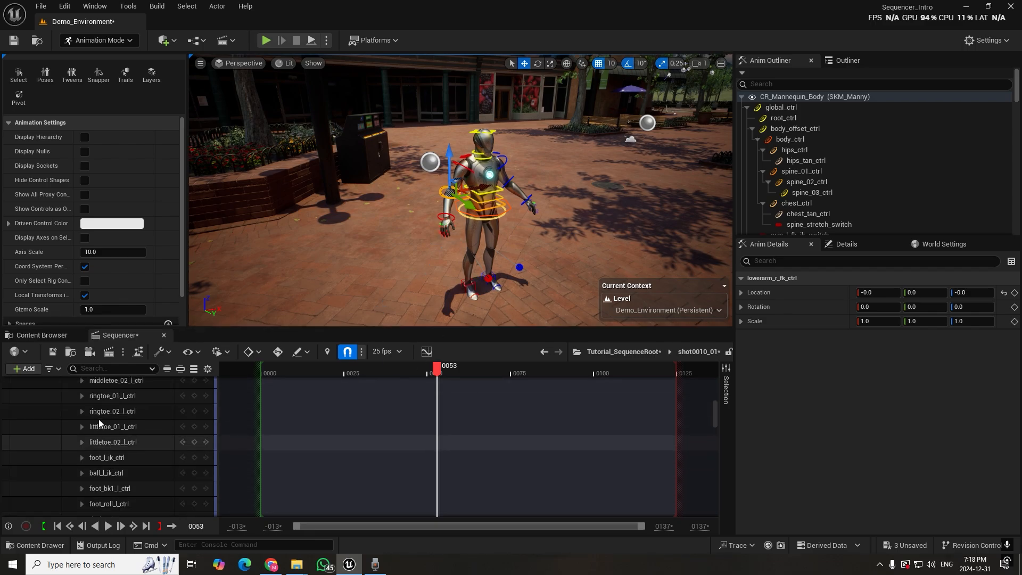
pyautogui.scroll(20, 98, 419)
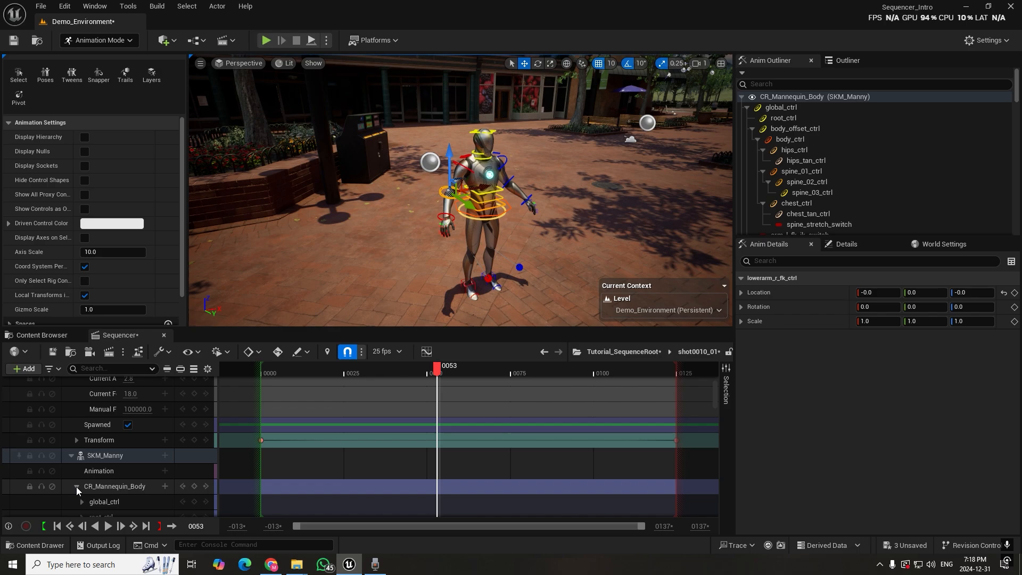
# Collapse the CR_Mannequin_Body control rig track under SKM_Manny and delete it from the sequence
pyautogui.click(76, 486)
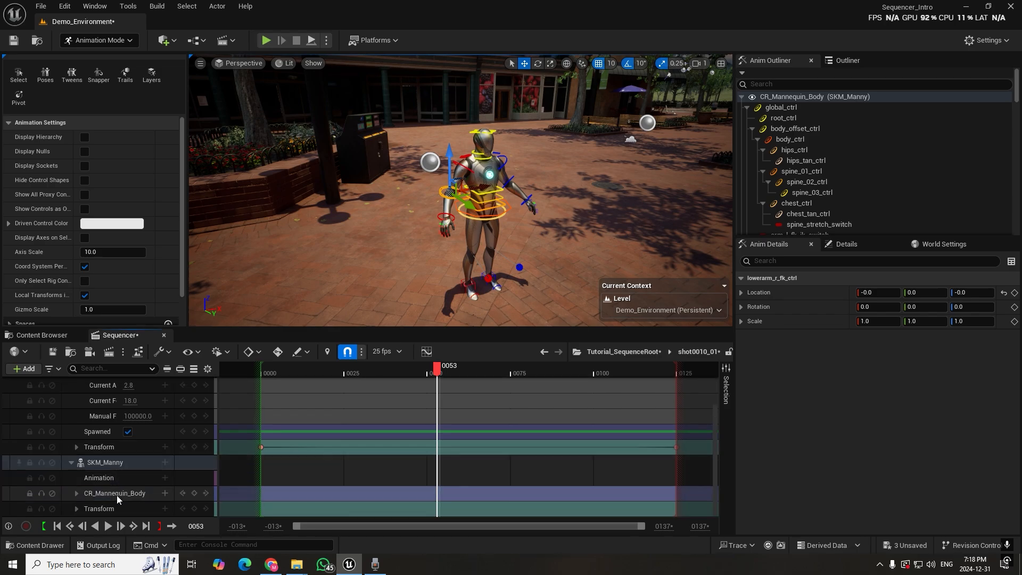
pyautogui.click(117, 496)
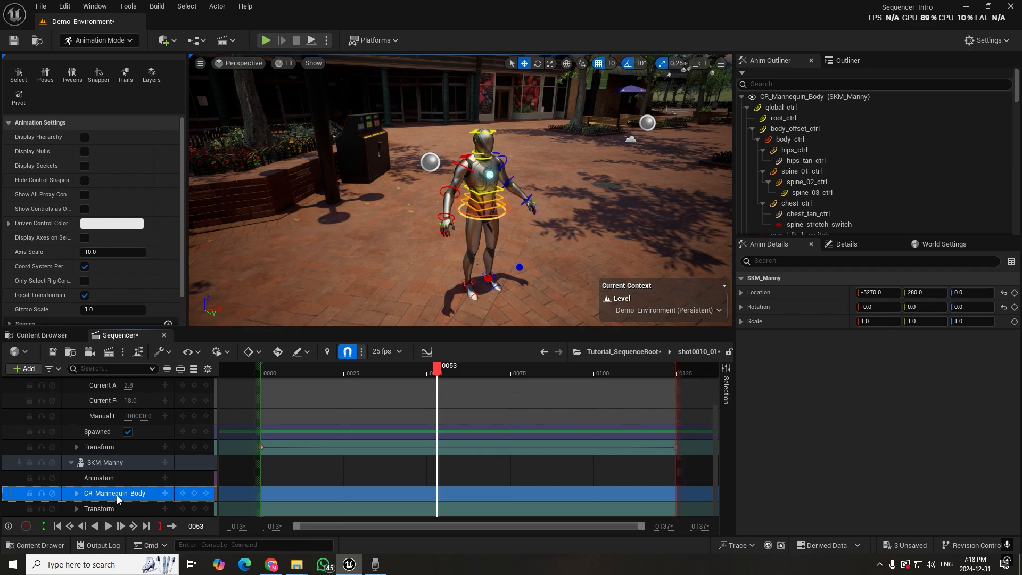
pyautogui.press('Delete')
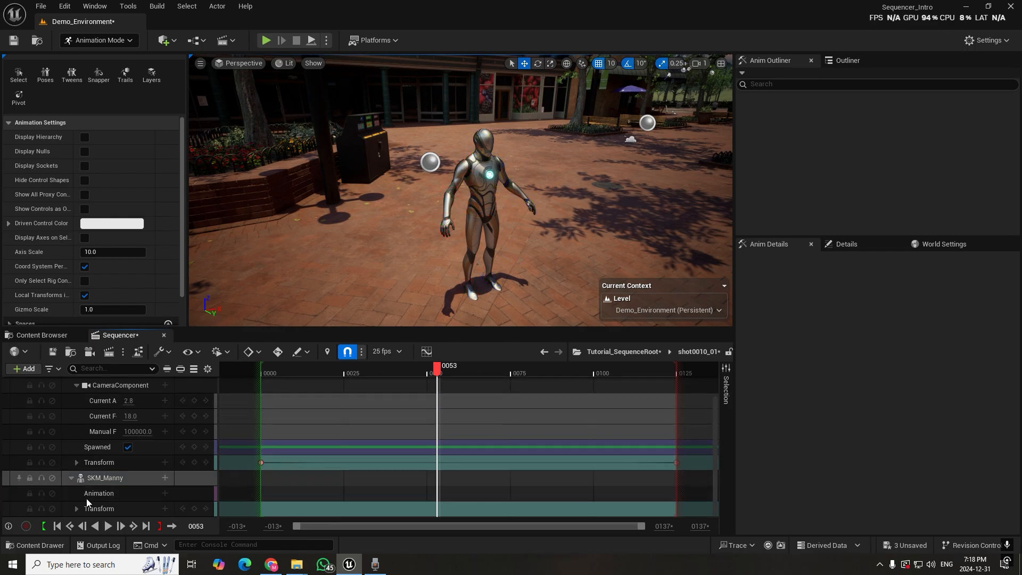
# Add the MM_Idle animation to SKM_Manny's Animation track at the start of the shot and play it back
pyautogui.moveTo(323, 374); pyautogui.dragTo(266, 377)
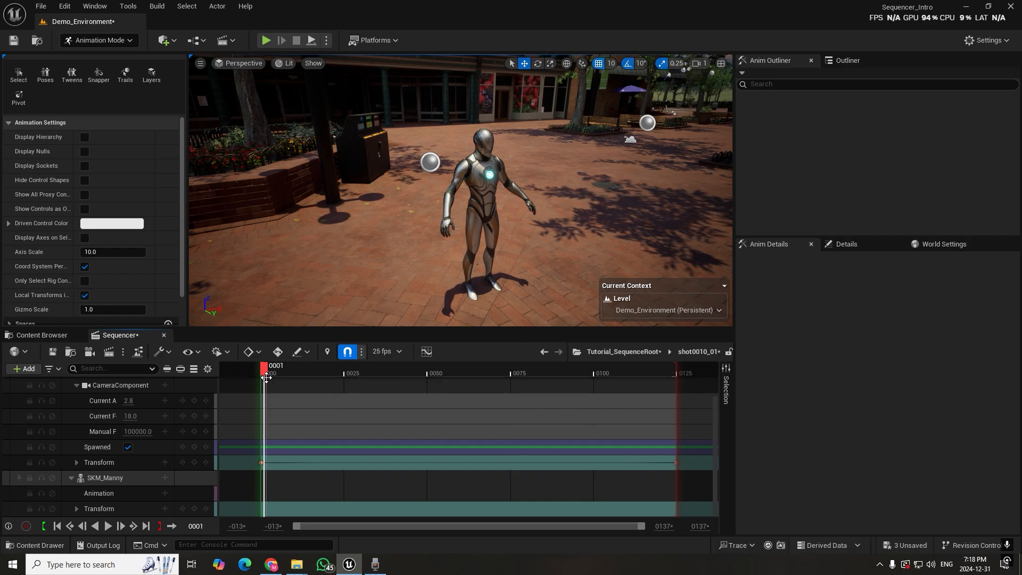
pyautogui.click(165, 493)
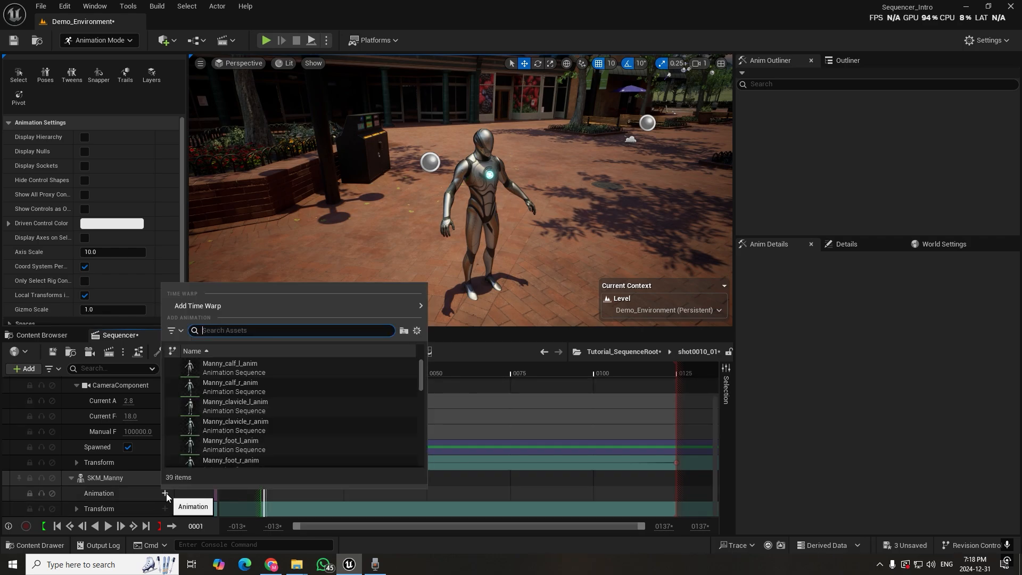
pyautogui.write('idle')
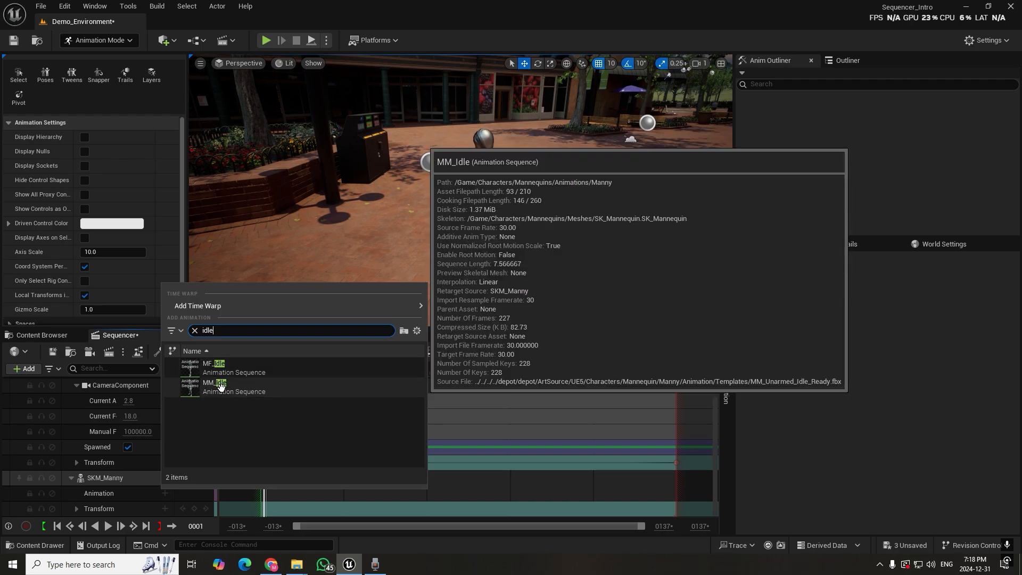
pyautogui.click(221, 386)
pyautogui.moveTo(281, 482); pyautogui.dragTo(283, 474)
pyautogui.press('space')
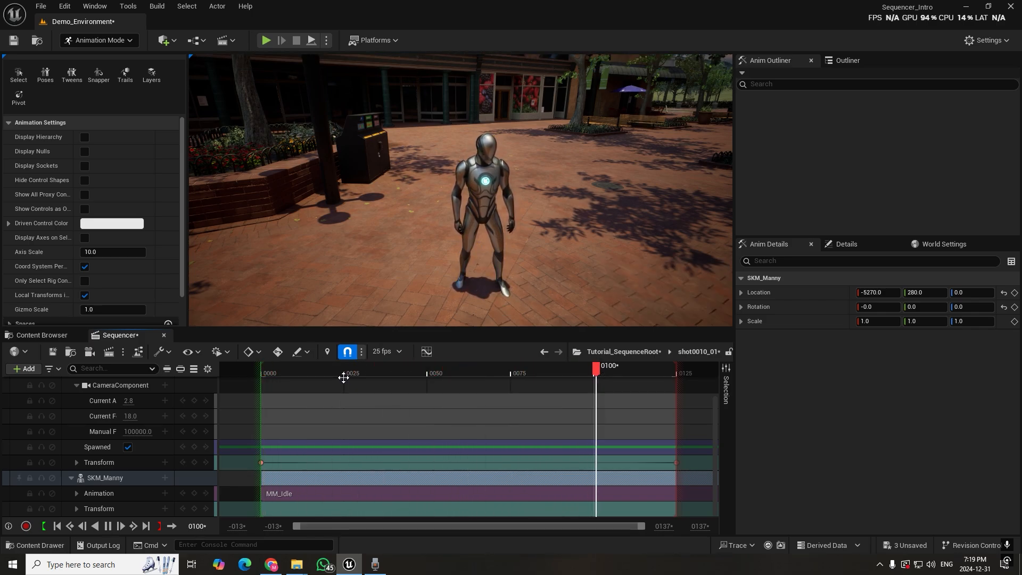
# Stop playback and shorten the MM_Idle section on SKM_Manny's track so it spans from frame 0 to about frame 79
pyautogui.press('space')
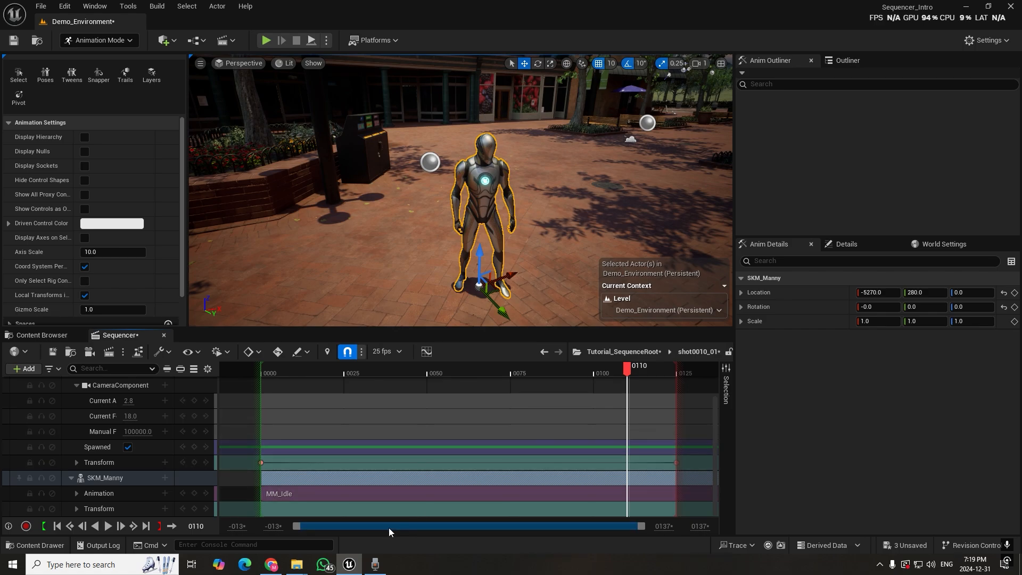
pyautogui.moveTo(641, 531)
pyautogui.mouseDown()
pyautogui.moveTo(625, 530)
pyautogui.moveTo(644, 526)
pyautogui.mouseUp()
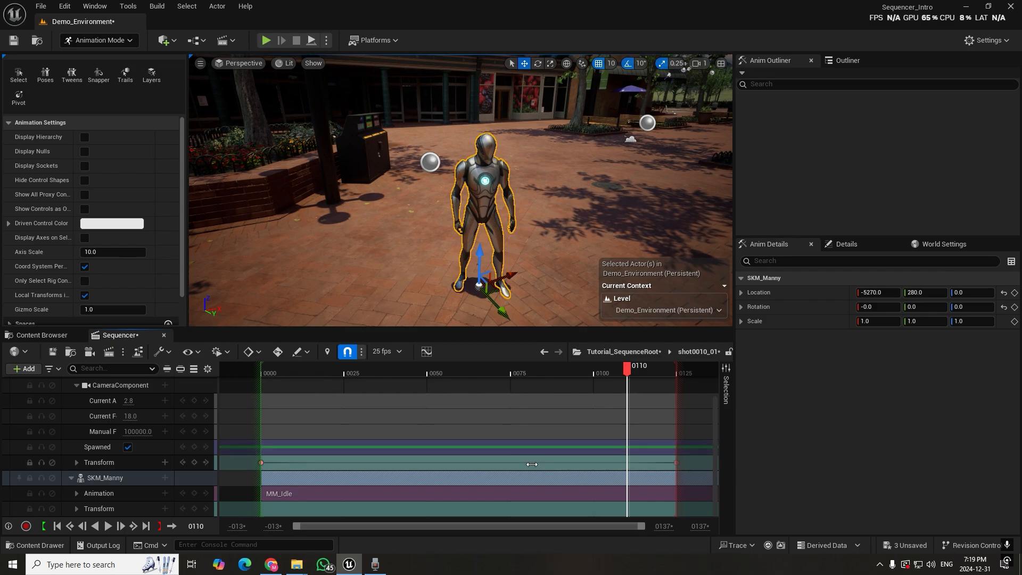
pyautogui.keyDown('ctrl'); pyautogui.scroll(-4, 531, 467); pyautogui.keyUp('ctrl')
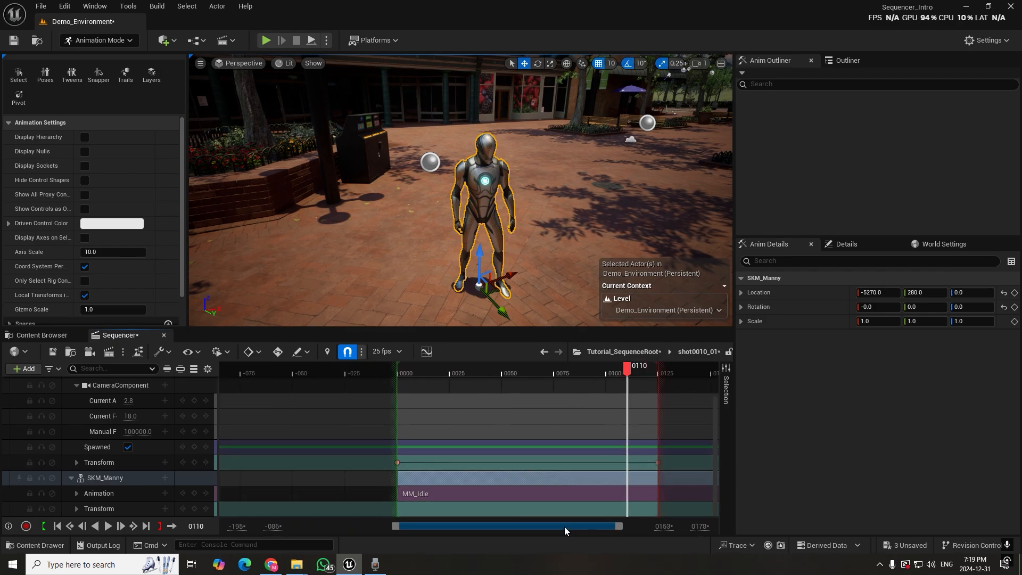
pyautogui.moveTo(565, 531); pyautogui.dragTo(587, 531)
pyautogui.moveTo(583, 478); pyautogui.dragTo(447, 477)
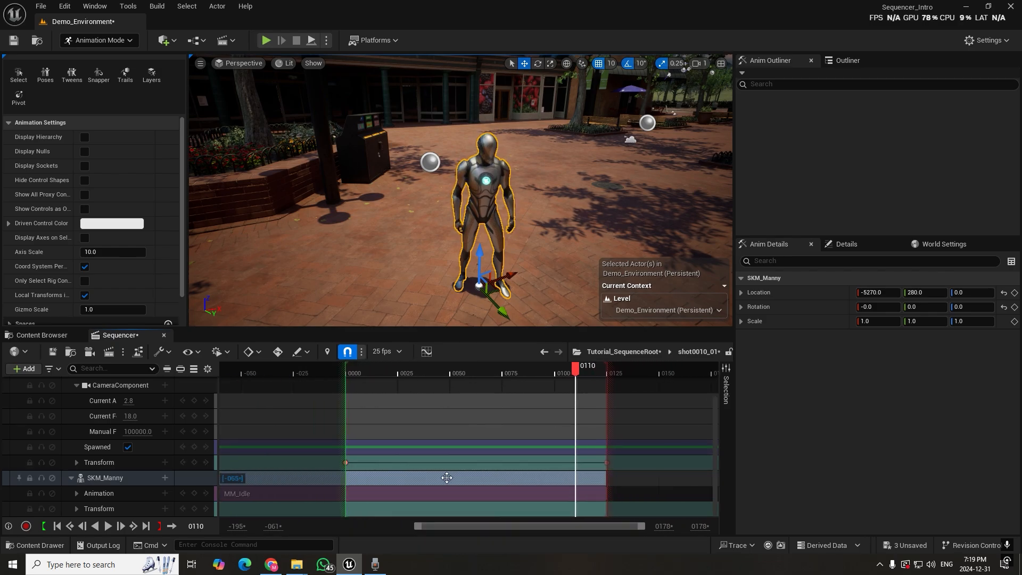
pyautogui.moveTo(602, 476); pyautogui.dragTo(373, 480)
pyautogui.moveTo(264, 479); pyautogui.dragTo(389, 480)
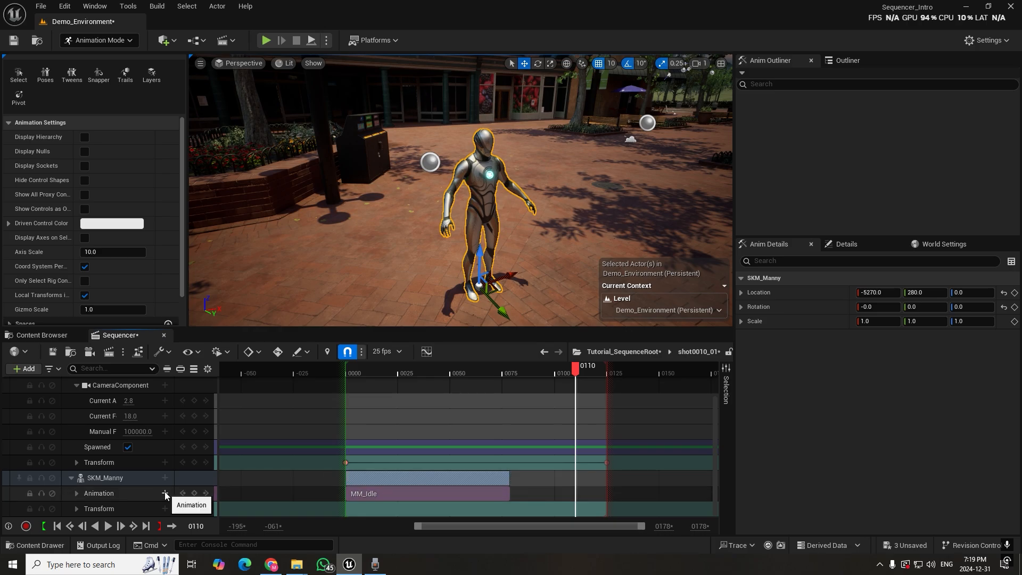
# Add the MM_Walk_InPlace animation to SKM_Manny's Animation track and place it directly after the end of MM_Idle
pyautogui.click(165, 493)
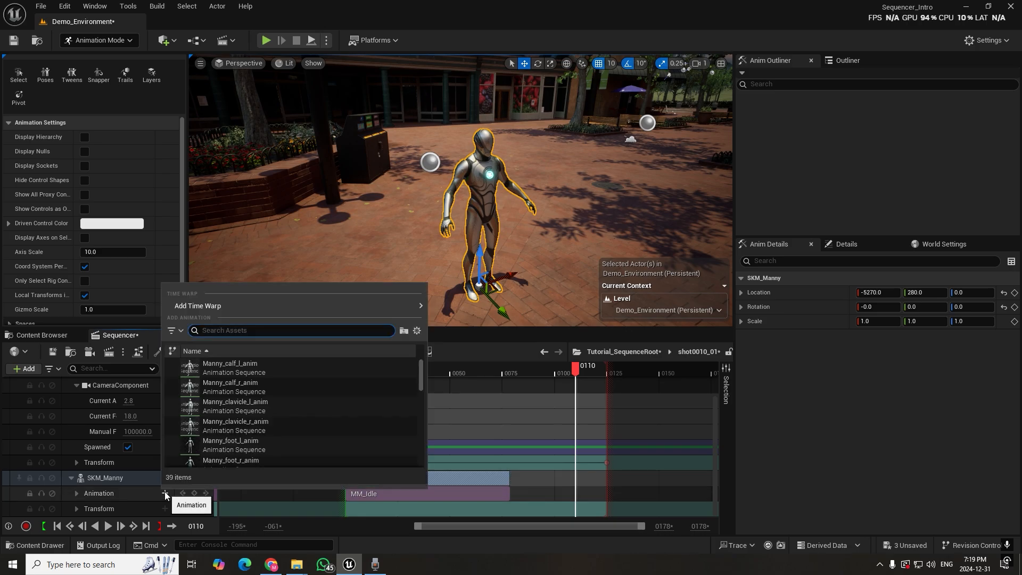
pyautogui.write('walk')
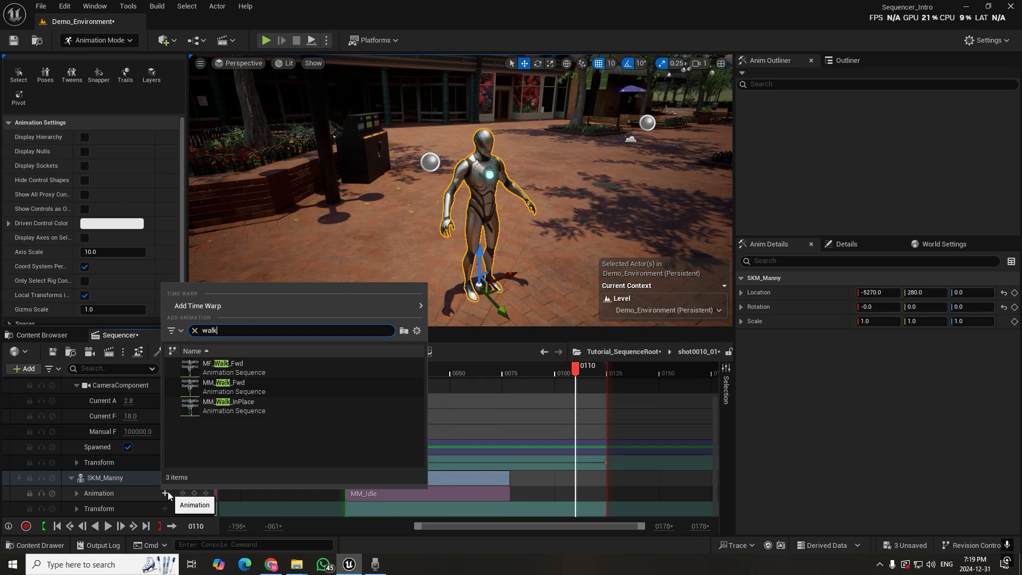
pyautogui.click(234, 403)
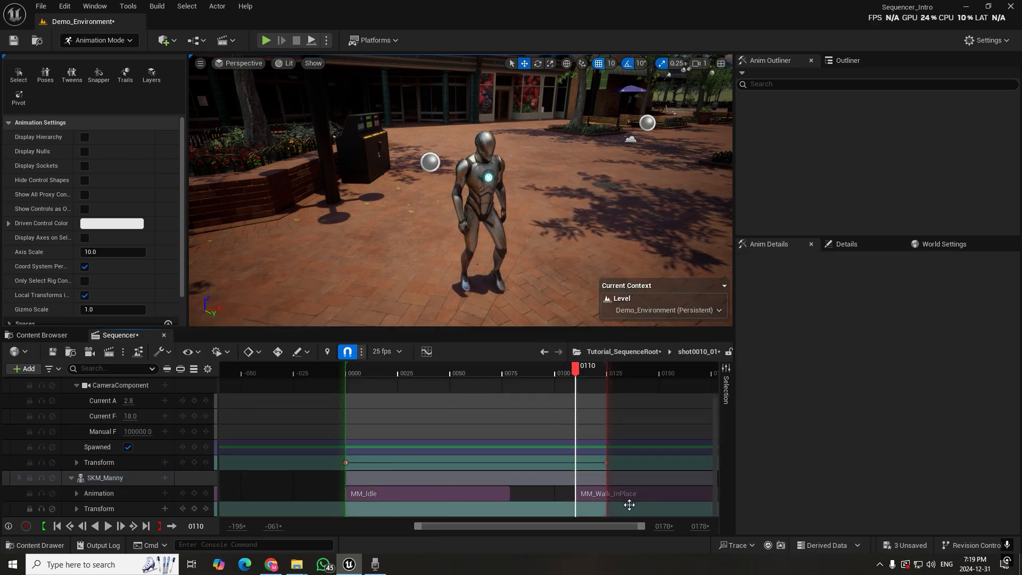
pyautogui.moveTo(584, 493); pyautogui.dragTo(548, 492)
# Play the shot from frame 35 and scrub around the cut between MM_Idle and MM_Walk_InPlace to check the transition
pyautogui.moveTo(520, 372); pyautogui.dragTo(419, 375)
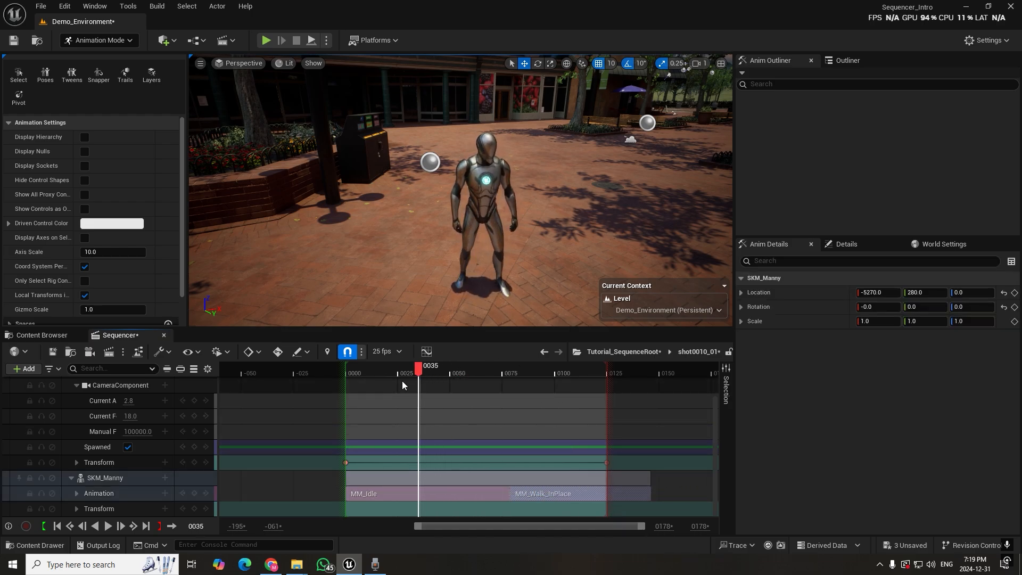
pyautogui.press('space')
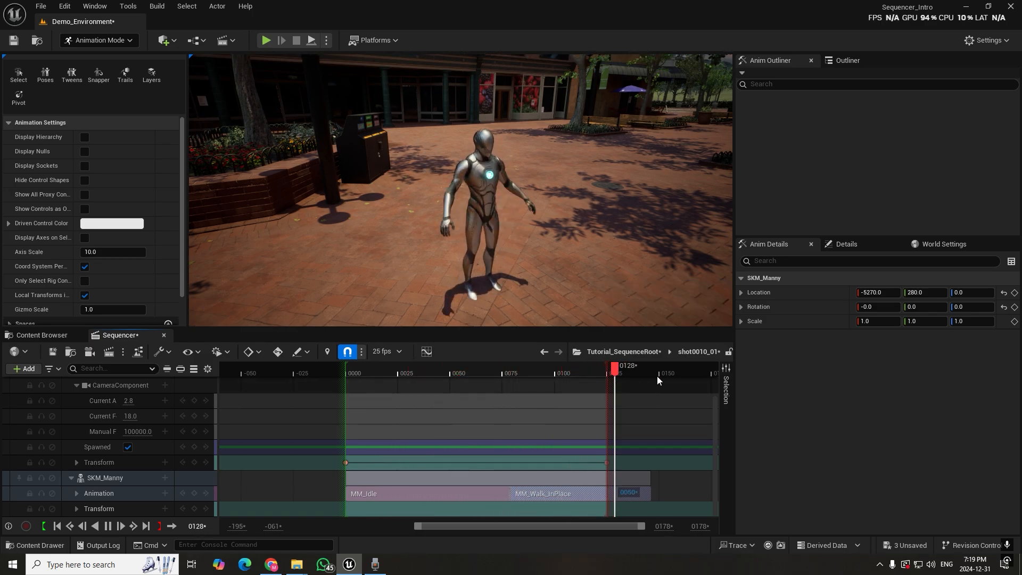
pyautogui.press('space')
pyautogui.moveTo(530, 377); pyautogui.dragTo(502, 380)
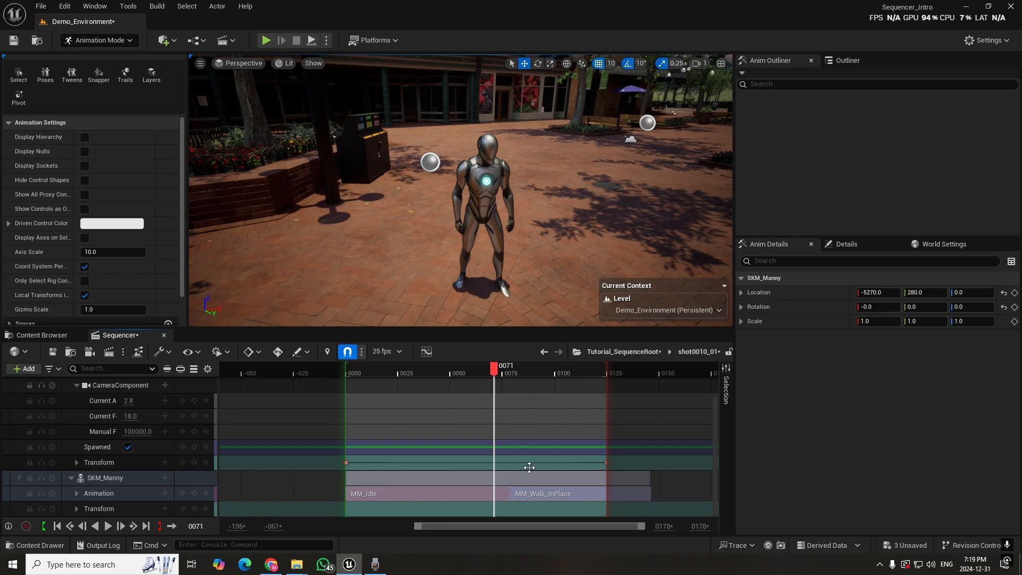
# Move the MM_Walk_InPlace section earlier to start at frame 57, overlapping MM_Idle by 22 frames for a blend
pyautogui.click(660, 487)
pyautogui.click(557, 495)
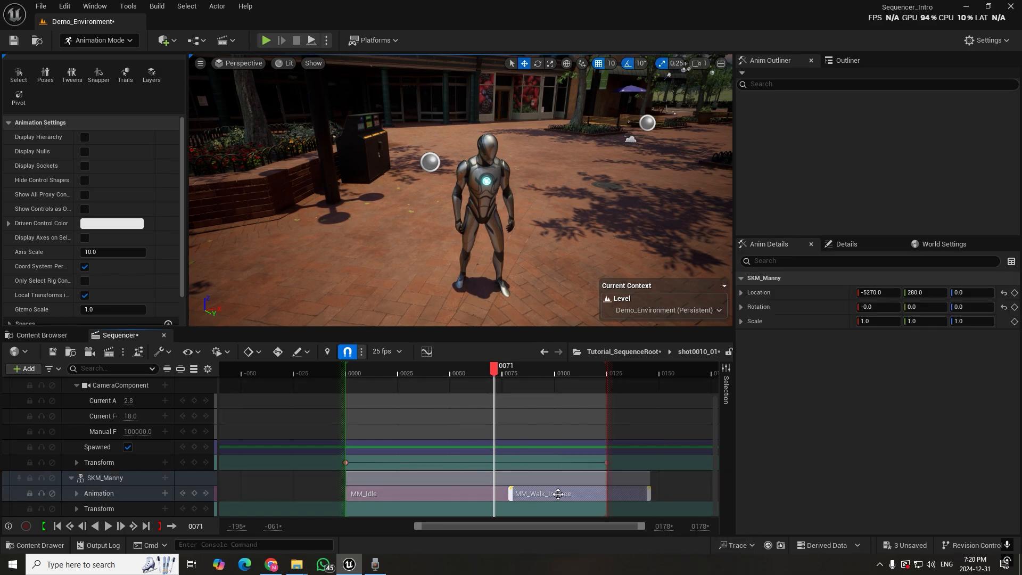
pyautogui.moveTo(552, 494); pyautogui.dragTo(521, 500)
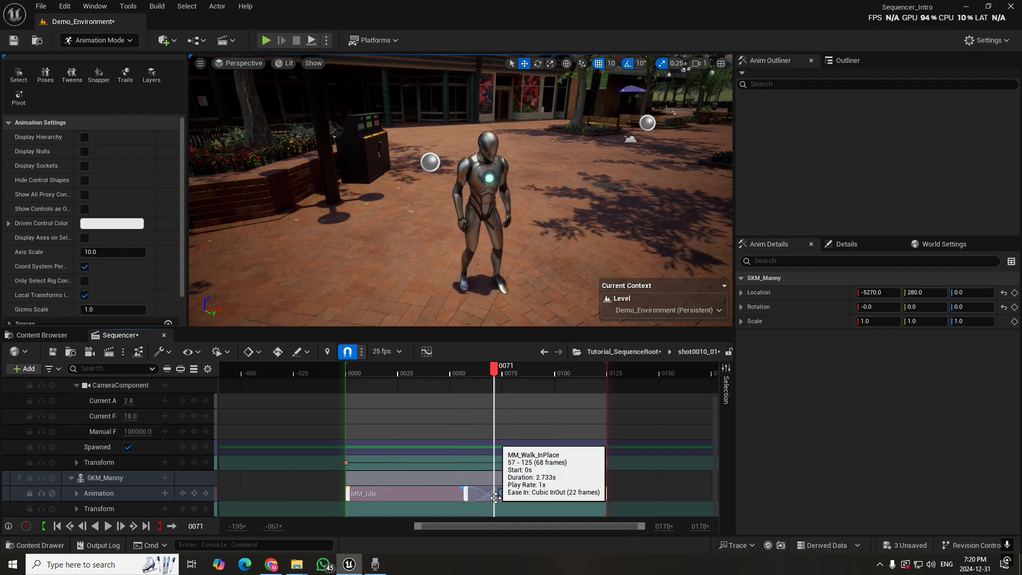
pyautogui.scroll(3, 495, 498)
pyautogui.scroll(-3, 495, 498)
pyautogui.keyDown('ctrl'); pyautogui.scroll(5, 495, 497); pyautogui.keyUp('ctrl')
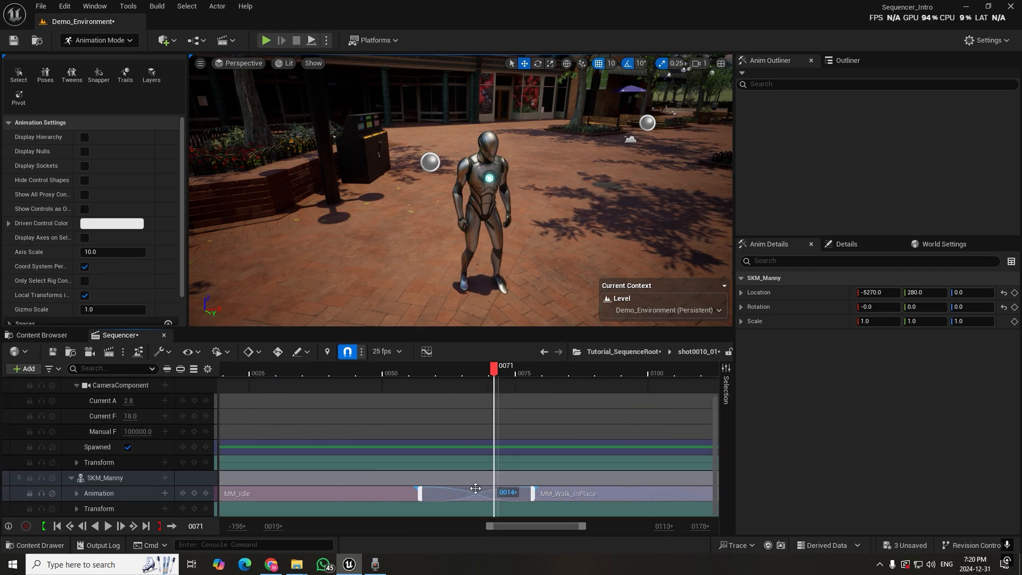
pyautogui.keyDown('ctrl'); pyautogui.scroll(-5, 476, 452); pyautogui.keyUp('ctrl')
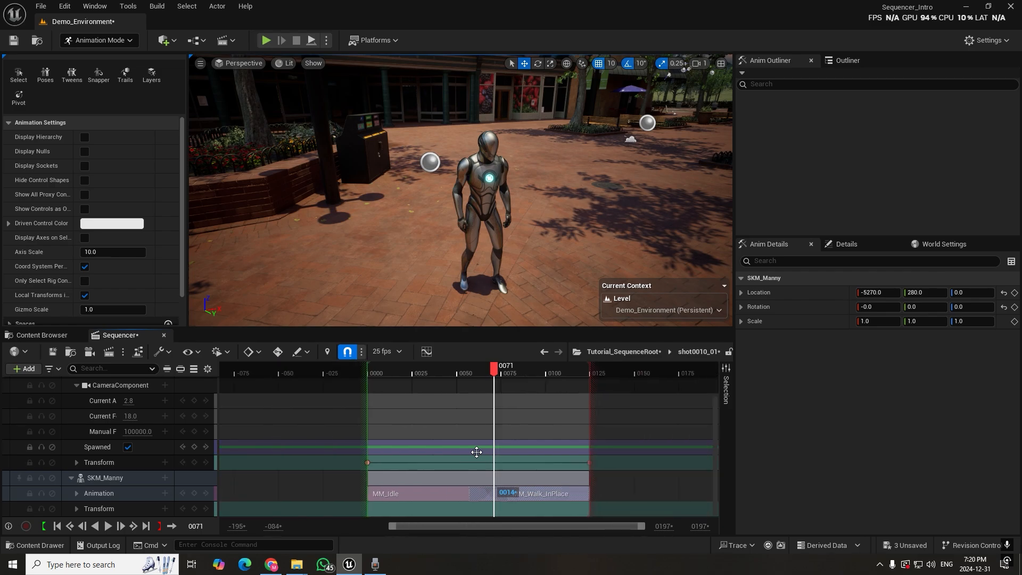
# Play the shot from frame 0 and scrub back and forth across the overlap to examine the idle-to-walk blend
pyautogui.moveTo(368, 366); pyautogui.dragTo(335, 373)
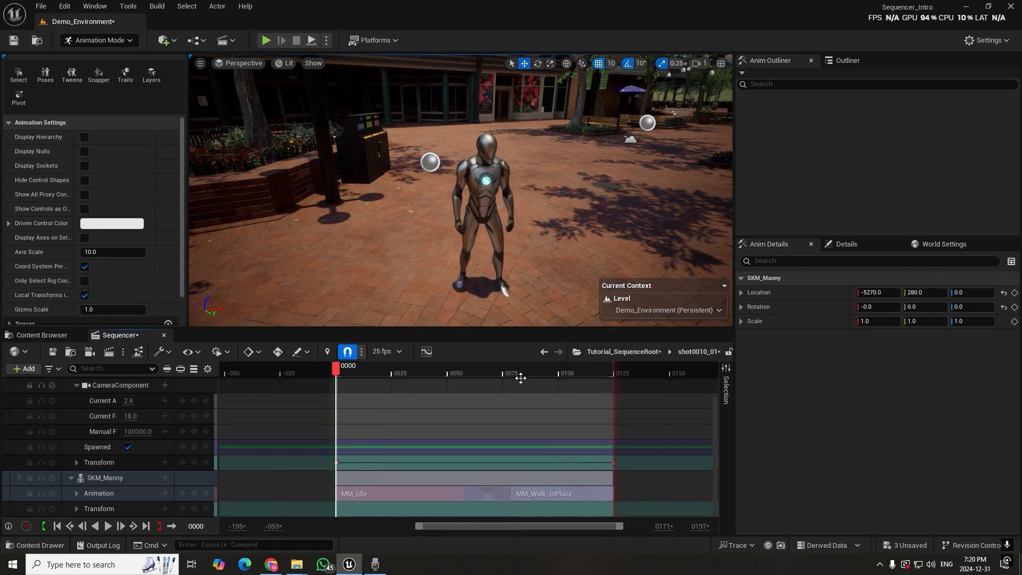
pyautogui.press('space')
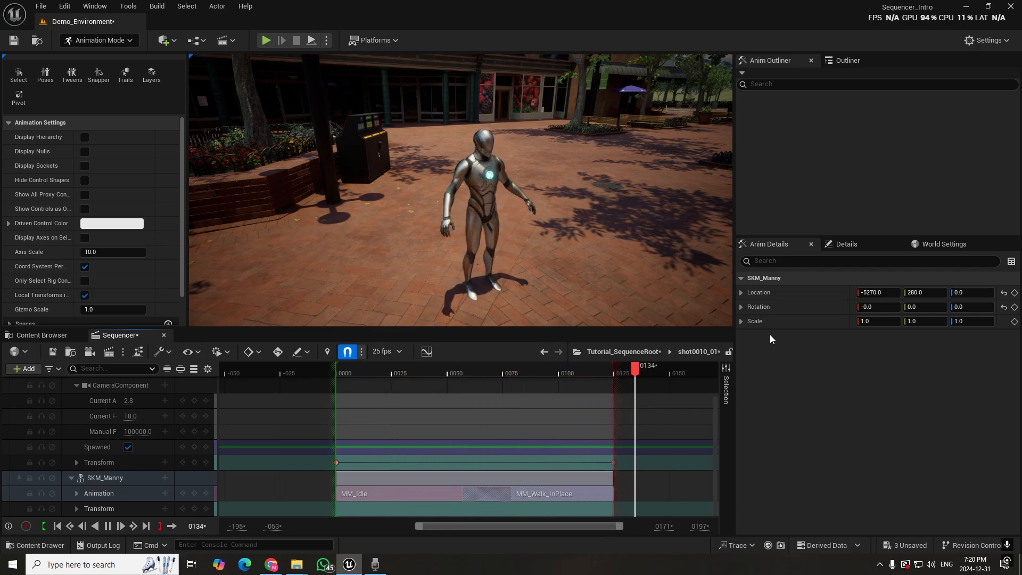
pyautogui.press('space')
pyautogui.moveTo(551, 372); pyautogui.dragTo(485, 405)
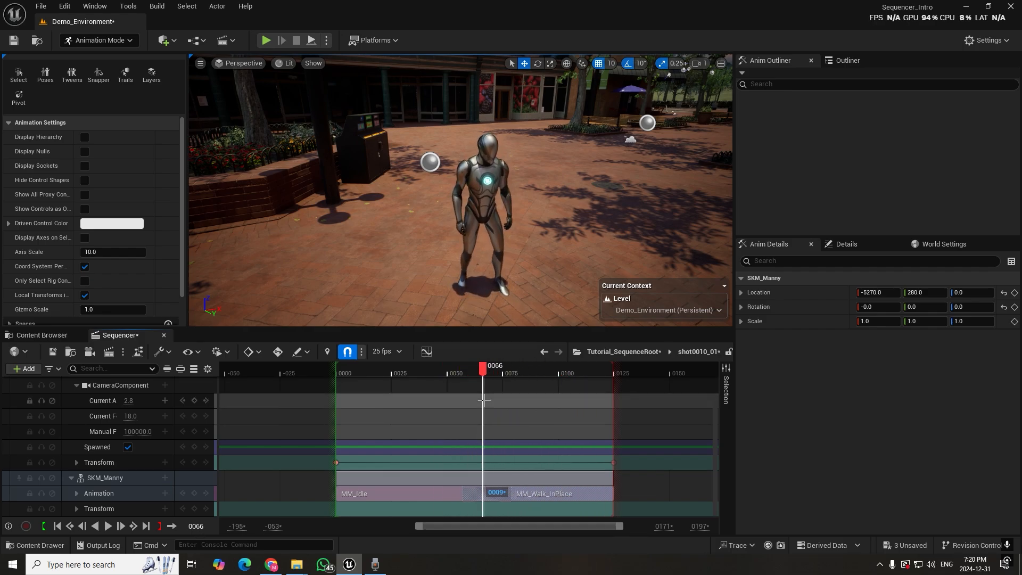
pyautogui.moveTo(468, 366); pyautogui.dragTo(375, 375)
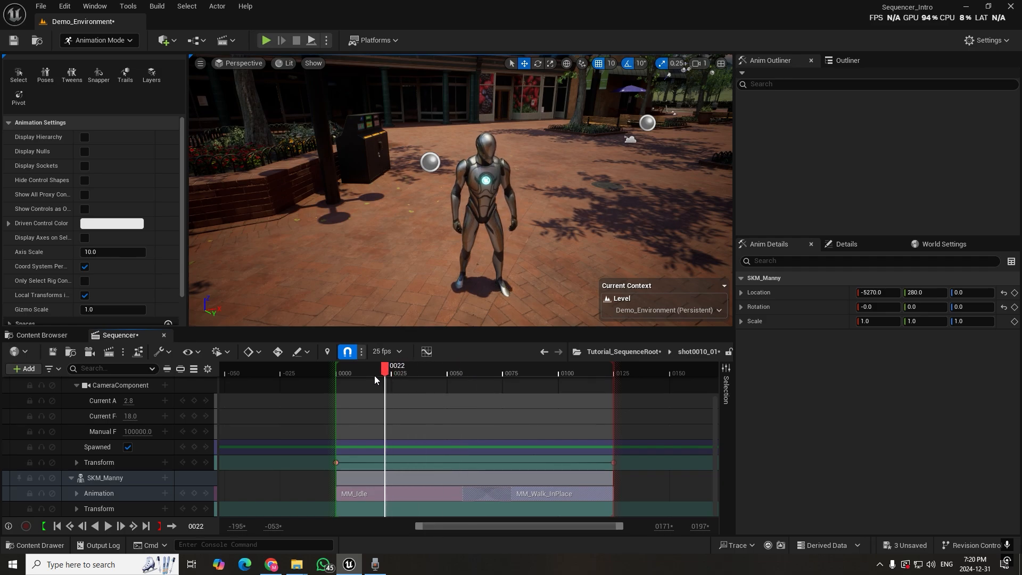
pyautogui.click(508, 389)
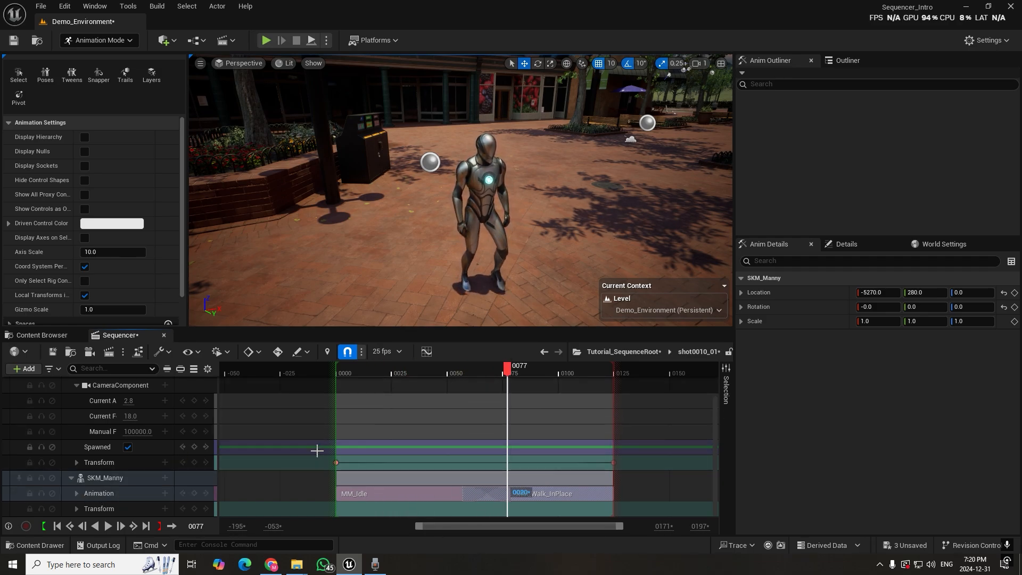
pyautogui.moveTo(436, 369); pyautogui.dragTo(489, 456)
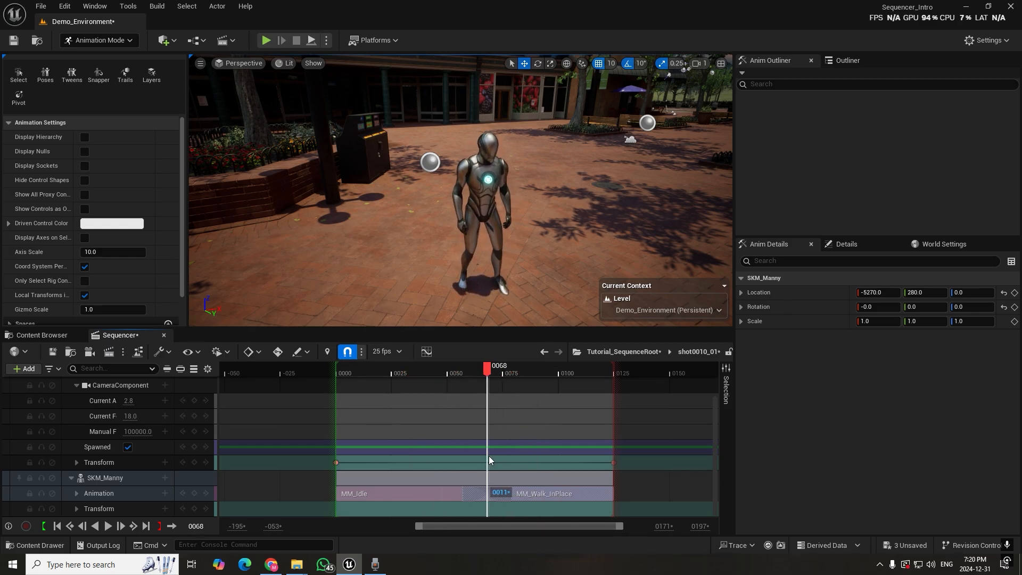
# Rotate the mannequin to -110 degrees about Z and key SKM_Manny's full Transform at frame 69
pyautogui.click(483, 206)
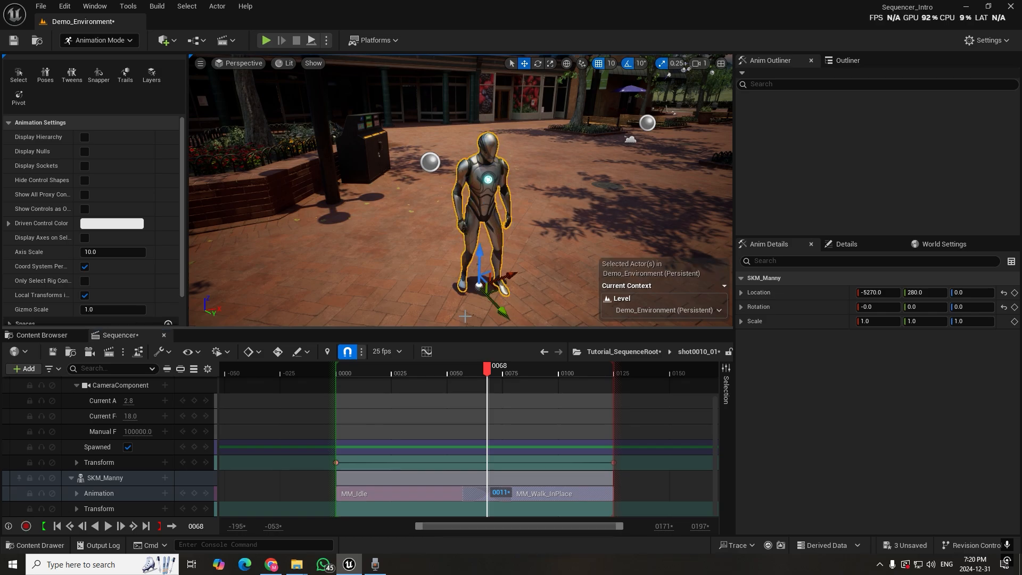
pyautogui.moveTo(441, 314); pyautogui.dragTo(429, 263)
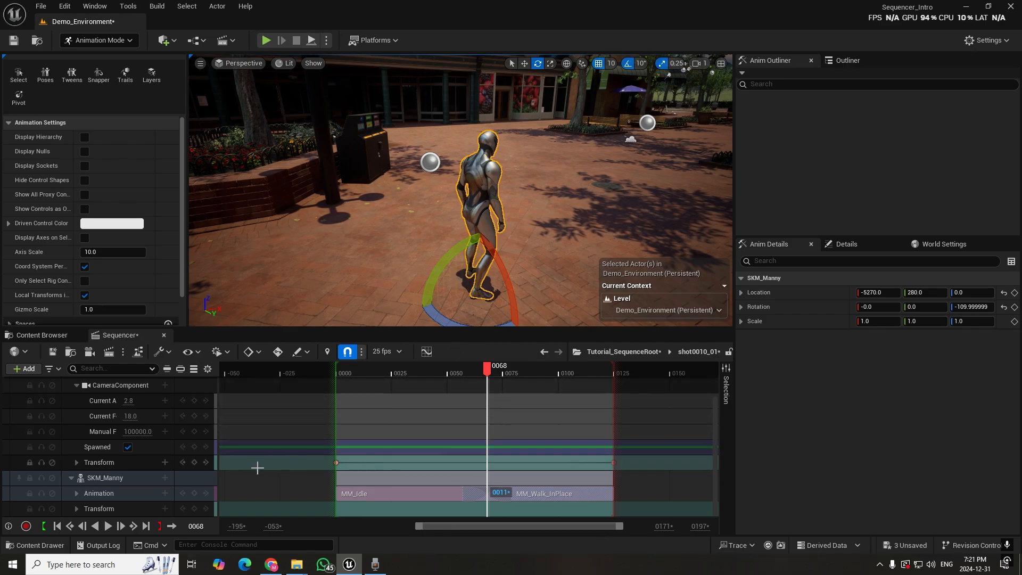
pyautogui.click(76, 509)
pyautogui.scroll(-3, 541, 432)
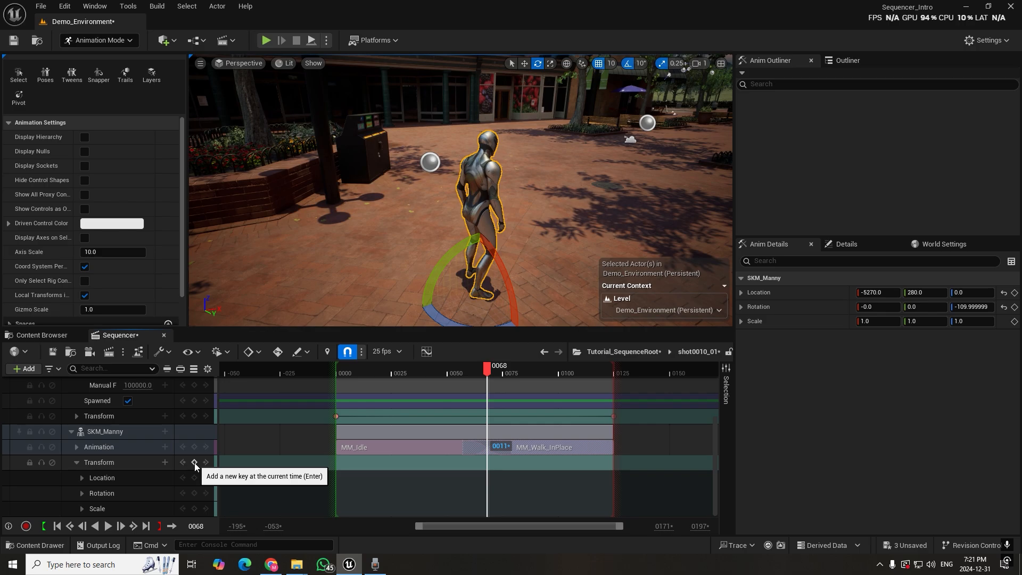
pyautogui.moveTo(488, 371)
pyautogui.mouseDown()
pyautogui.moveTo(465, 371)
pyautogui.moveTo(502, 379)
pyautogui.moveTo(491, 387)
pyautogui.mouseUp()
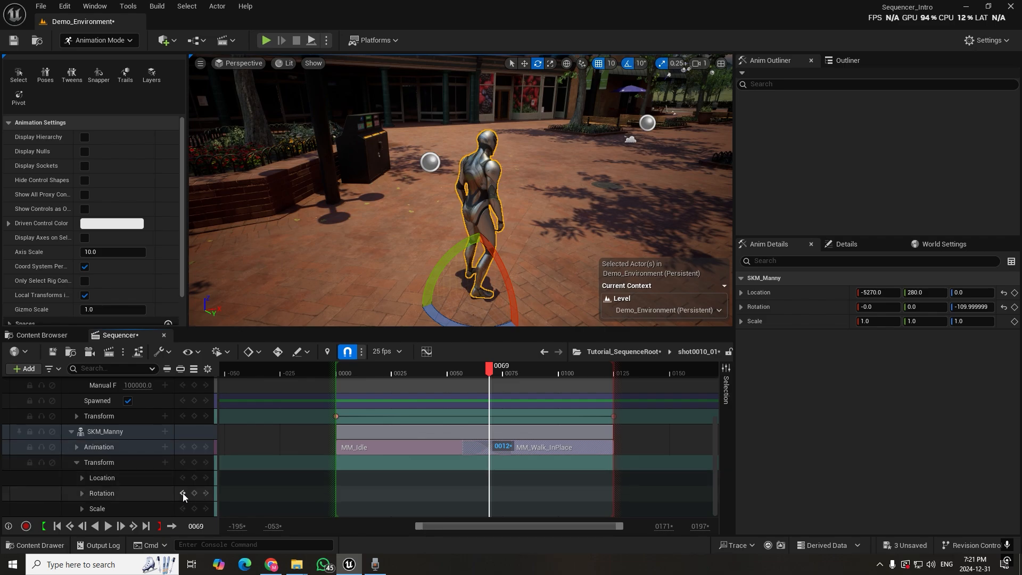
pyautogui.click(194, 462)
# At frame 123, move the mannequin along X to -4960 and key SKM_Manny's full Transform
pyautogui.moveTo(491, 369); pyautogui.dragTo(611, 379)
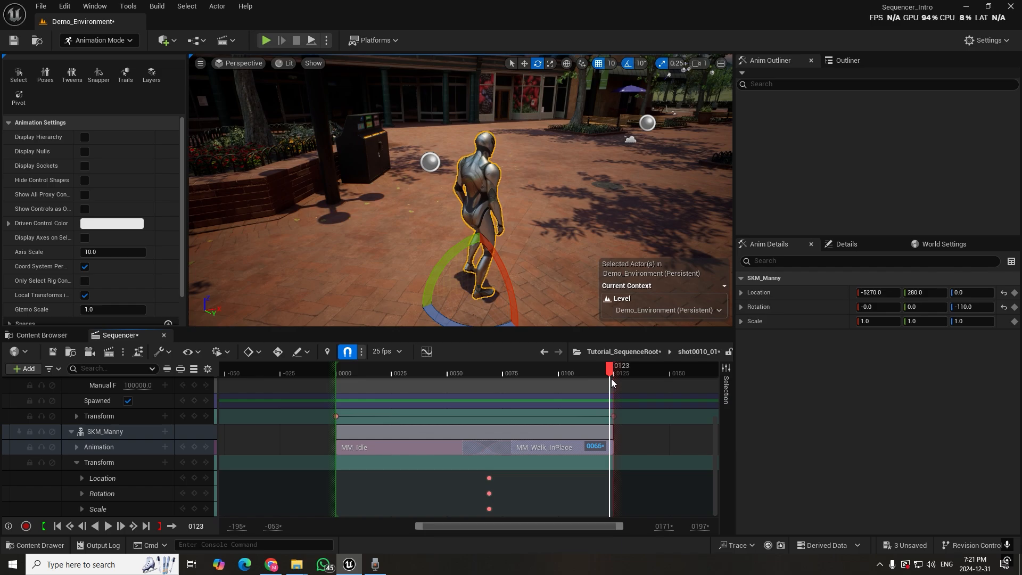
pyautogui.press('w')
pyautogui.moveTo(482, 285); pyautogui.dragTo(655, 220)
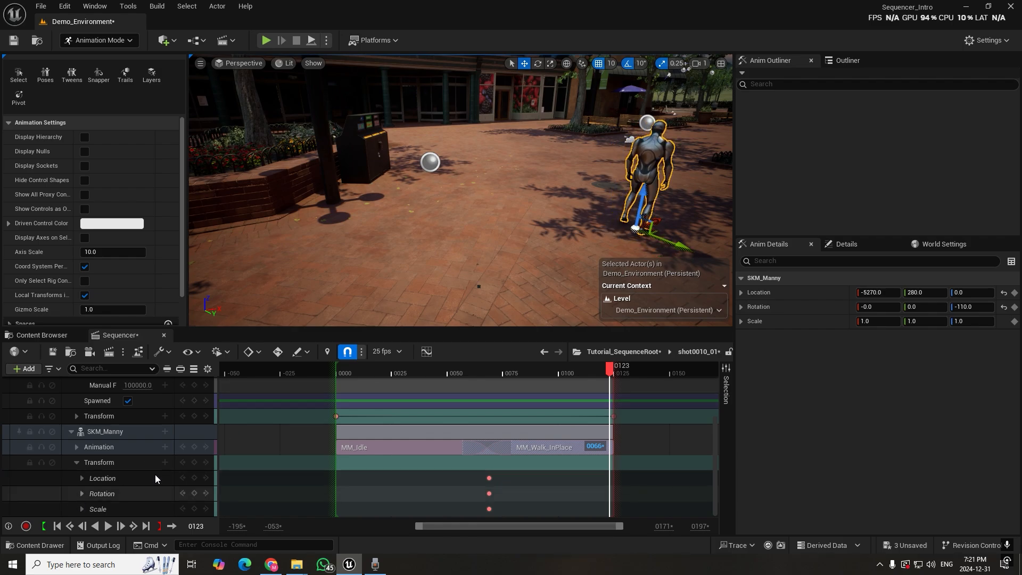
pyautogui.click(195, 462)
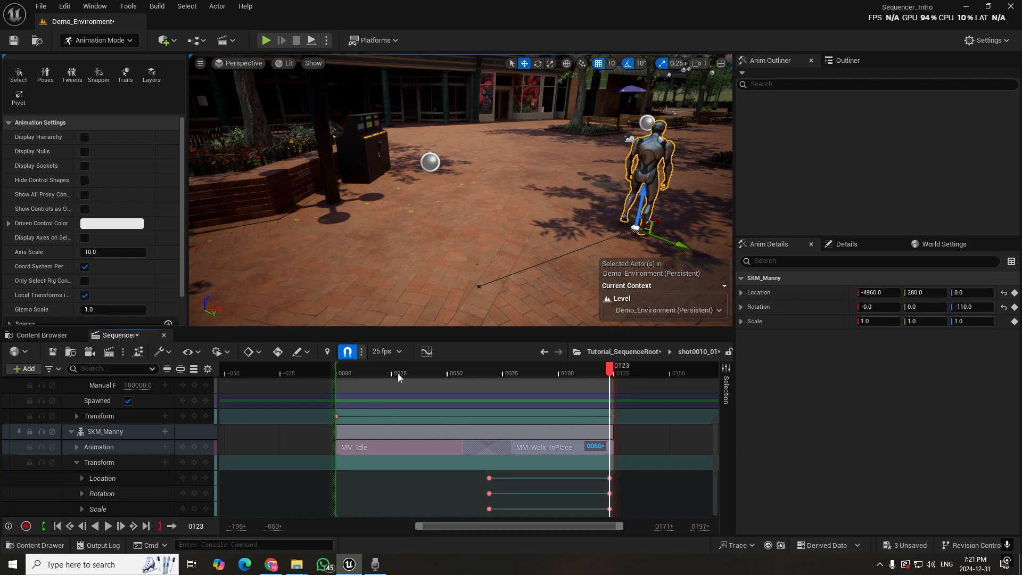
# Play the mannequin's walk from frame 68 and scrub through its movement, leaving the playhead at frame 100
pyautogui.moveTo(600, 372); pyautogui.dragTo(490, 405)
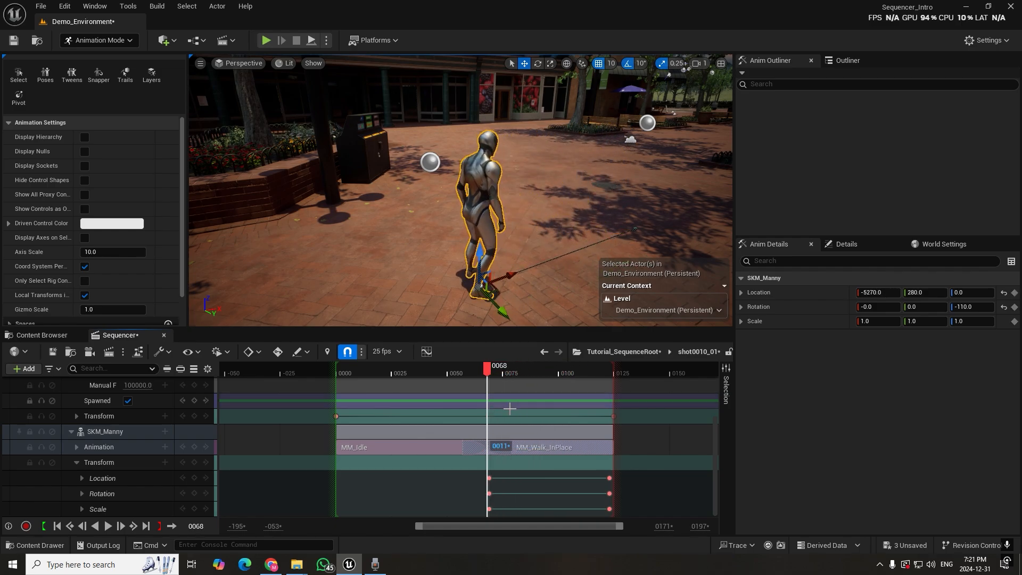
pyautogui.press('space')
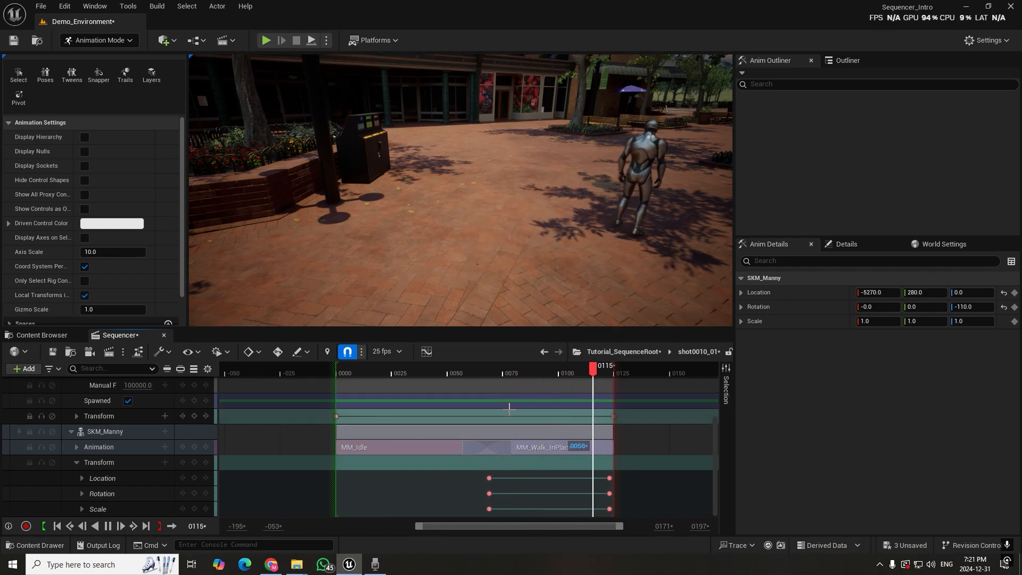
pyautogui.moveTo(509, 372); pyautogui.dragTo(560, 382)
pyautogui.click(556, 457)
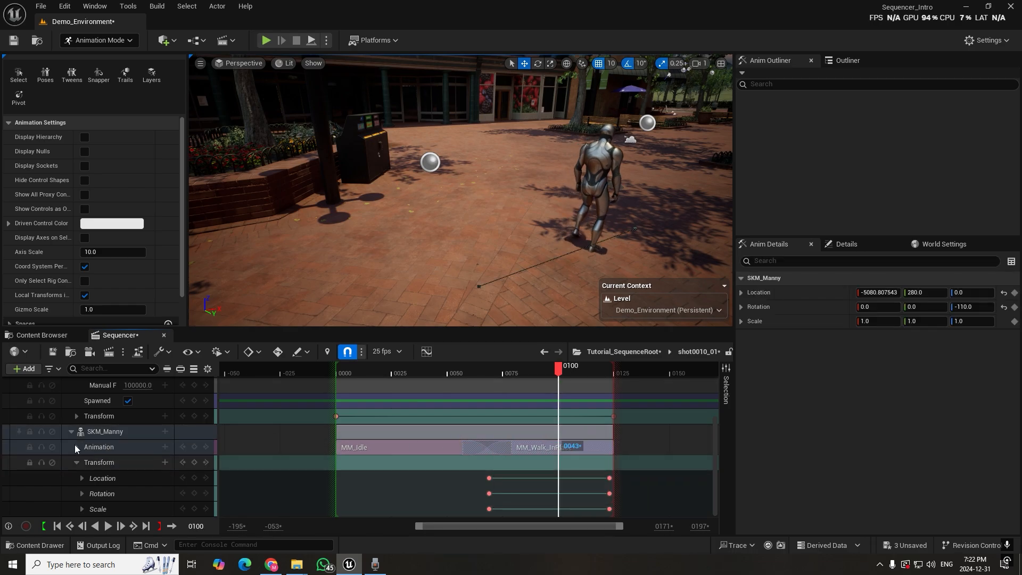
# Collapse SKM_Manny's Transform track and expand its Animation track to show the Weight channel
pyautogui.click(70, 432)
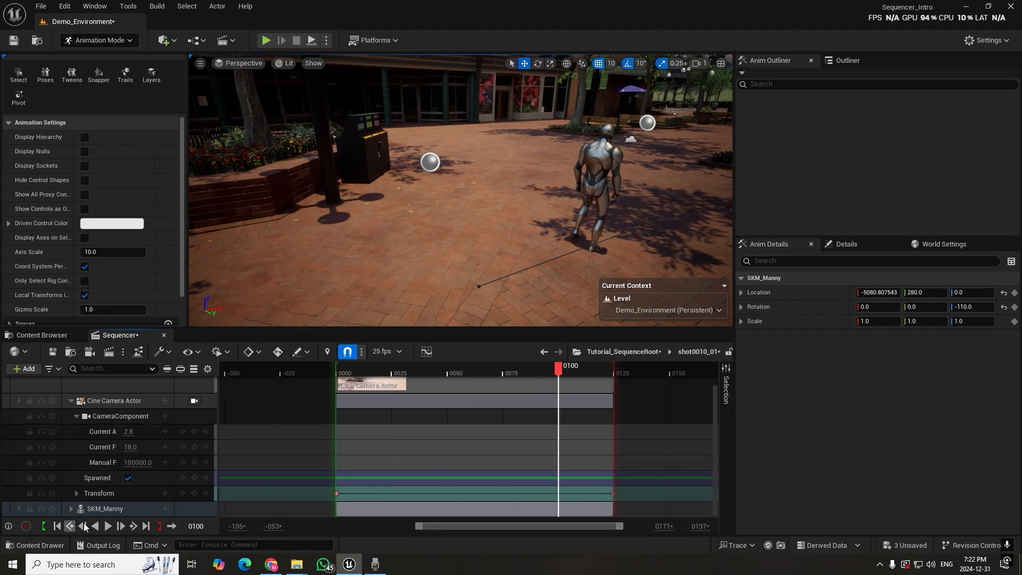
pyautogui.click(71, 510)
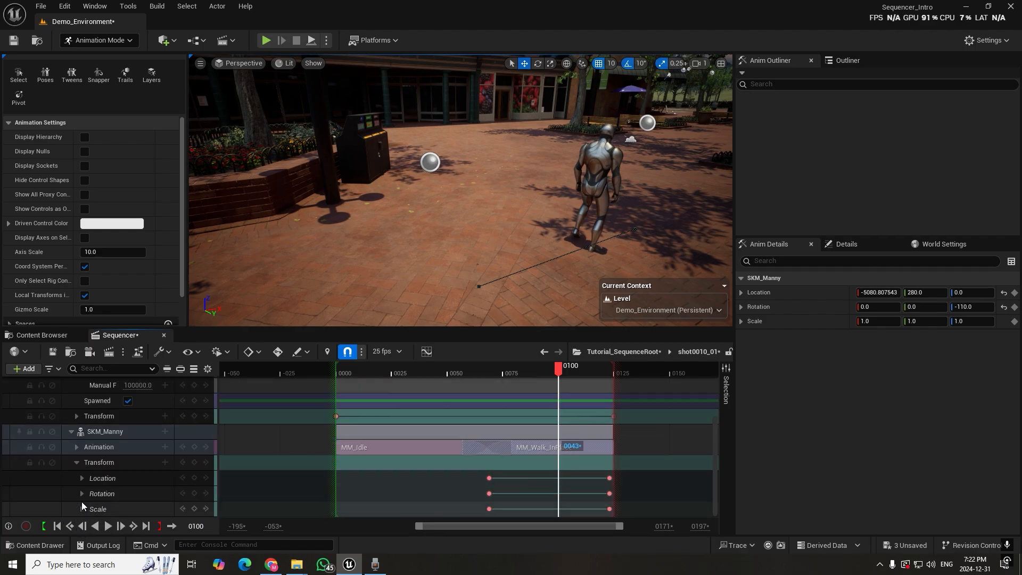
pyautogui.click(77, 462)
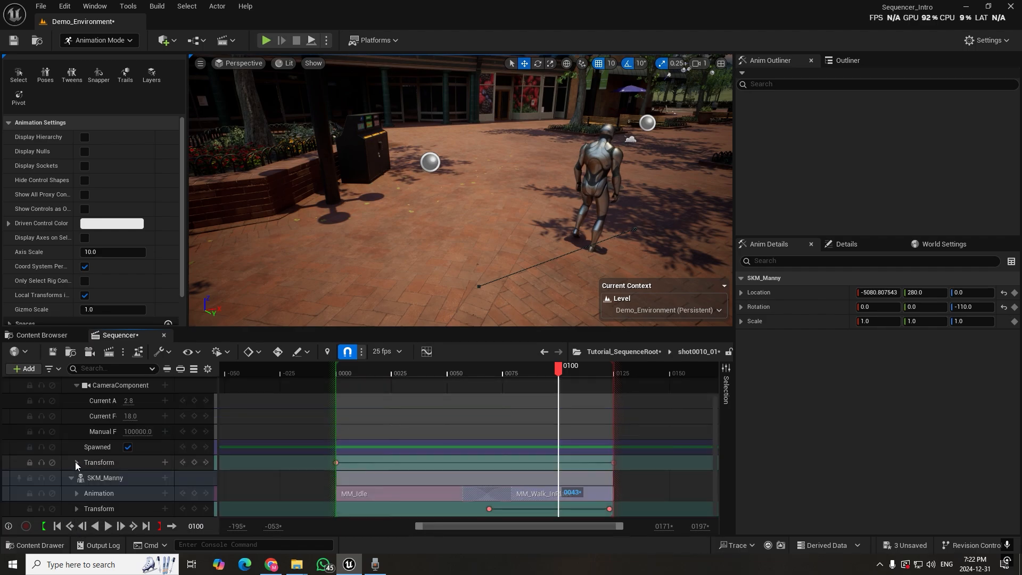
pyautogui.click(77, 494)
pyautogui.scroll(-1, 80, 493)
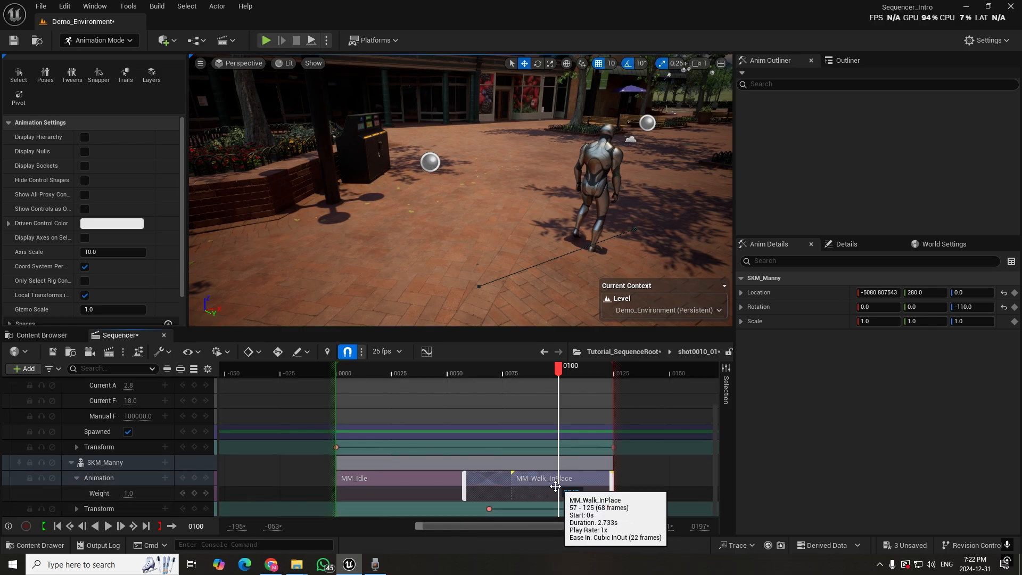
# Try a Weight of 0.5 on SKM_Manny's Animation track and play back the walk, leaving the playhead at frame 101
pyautogui.click(127, 493)
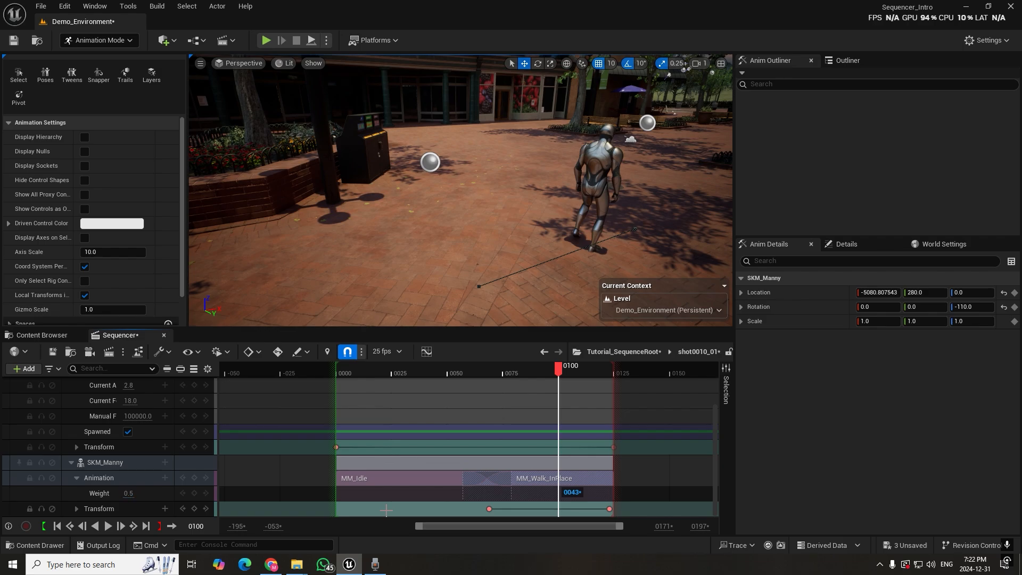
pyautogui.moveTo(559, 368); pyautogui.dragTo(493, 391)
pyautogui.press('space')
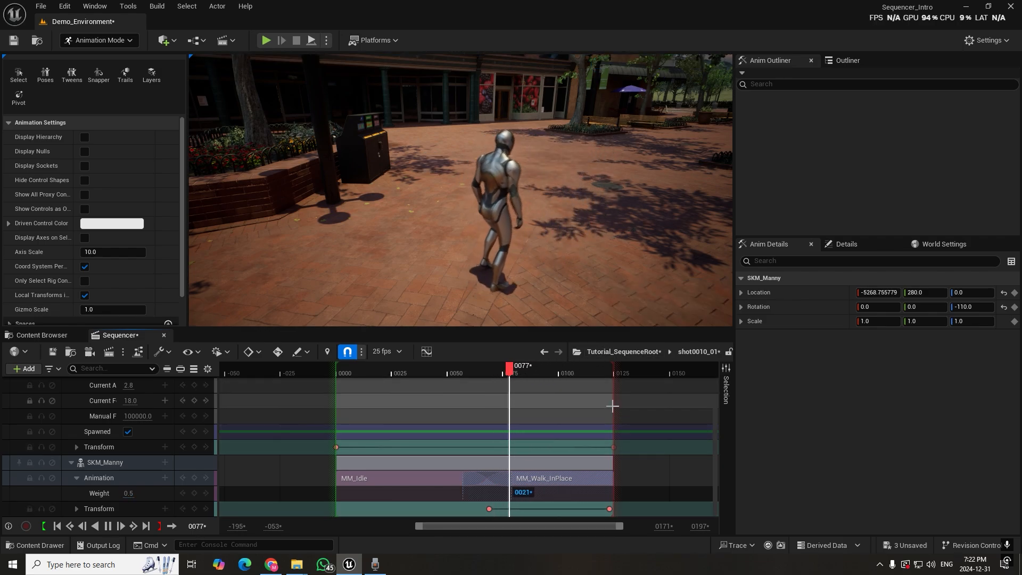
pyautogui.press('space')
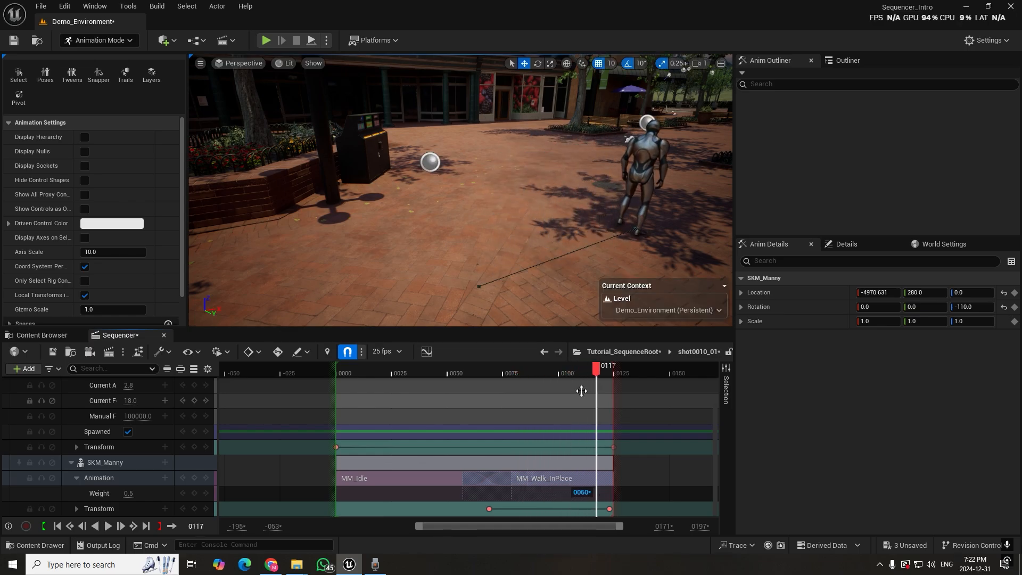
pyautogui.moveTo(593, 371); pyautogui.dragTo(564, 371)
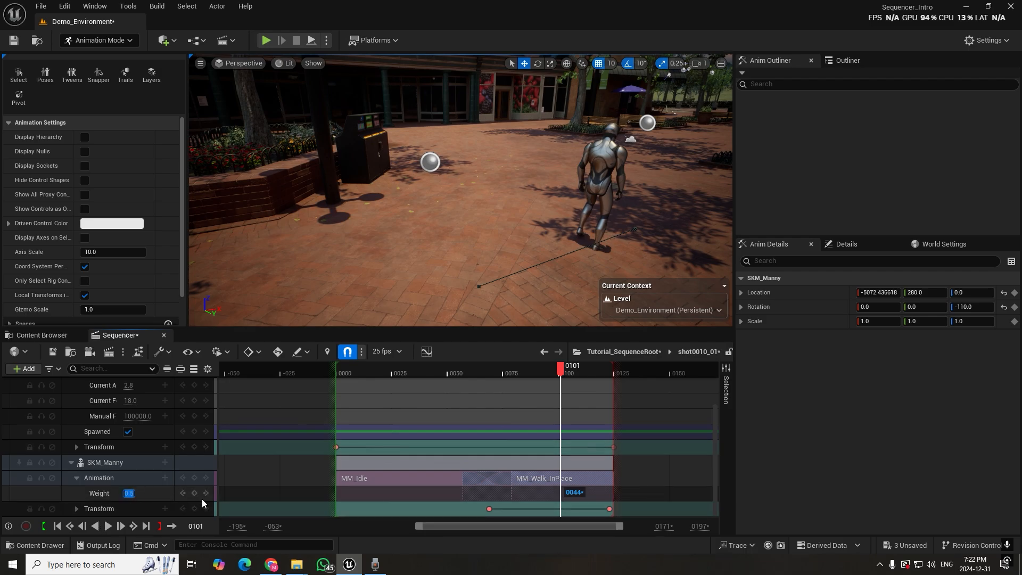
# Set the Weight of SKM_Manny's Animation track to 2 and play the walk through to frame 124
pyautogui.write('2')
pyautogui.press('Return')
pyautogui.moveTo(519, 371); pyautogui.dragTo(477, 373)
pyautogui.press('space')
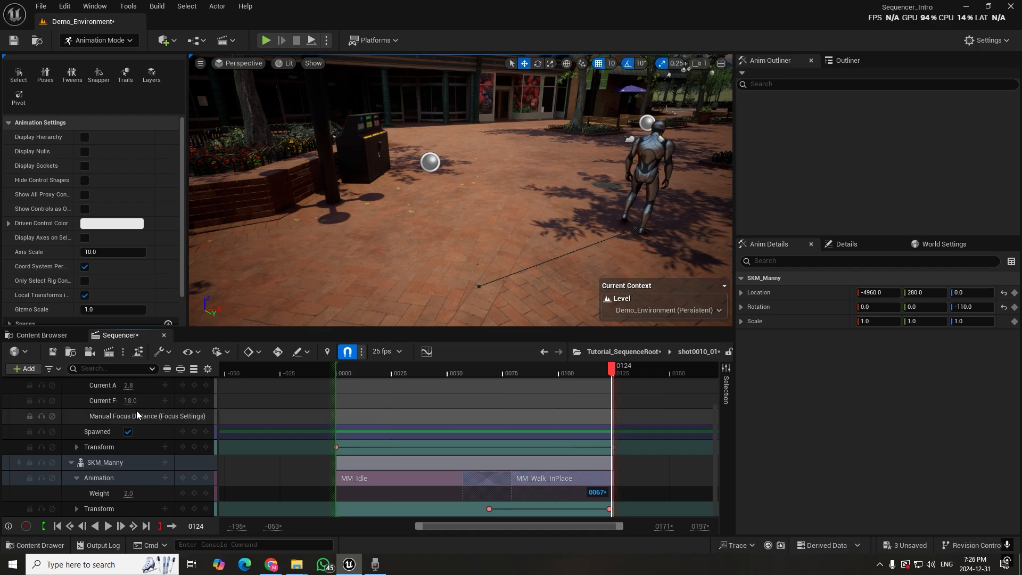
# Lock the viewport to the Cine Camera Actor and scrub through the shot, leaving the playhead at frame 119
pyautogui.scroll(3, 144, 413)
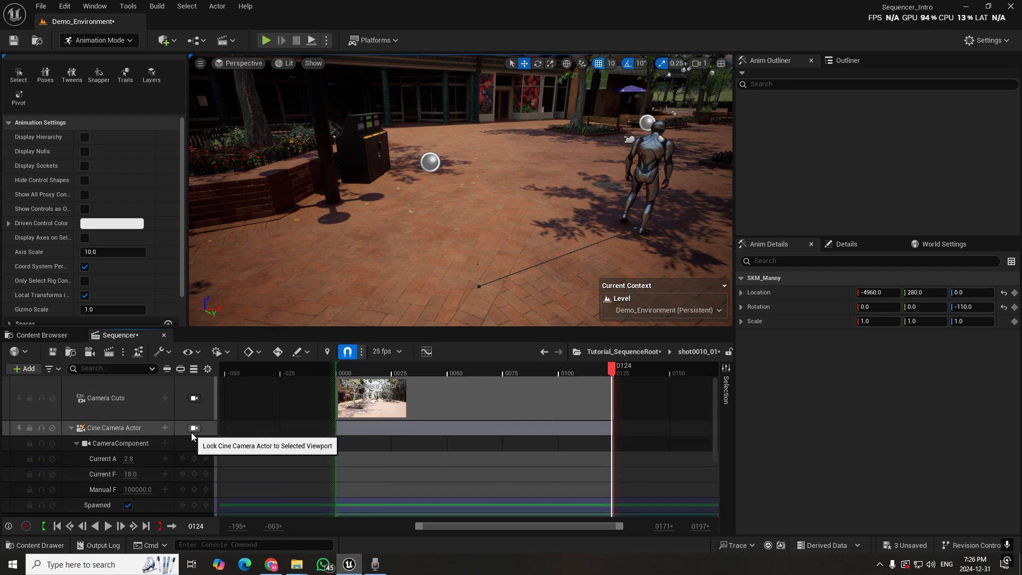
pyautogui.click(194, 429)
pyautogui.click(380, 372)
pyautogui.moveTo(375, 372); pyautogui.dragTo(513, 388)
pyautogui.moveTo(546, 403); pyautogui.dragTo(591, 406)
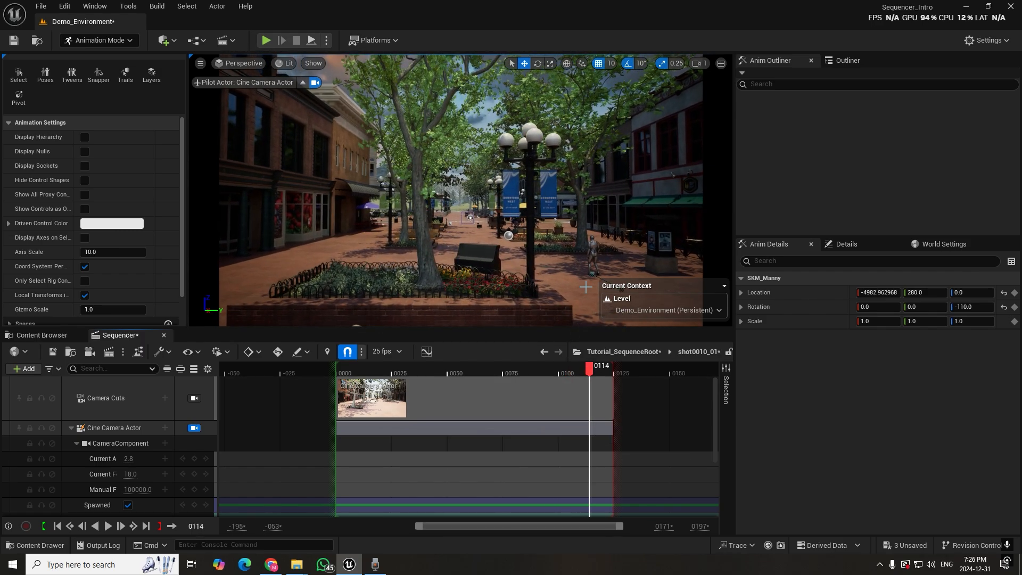
pyautogui.moveTo(592, 370); pyautogui.dragTo(602, 400)
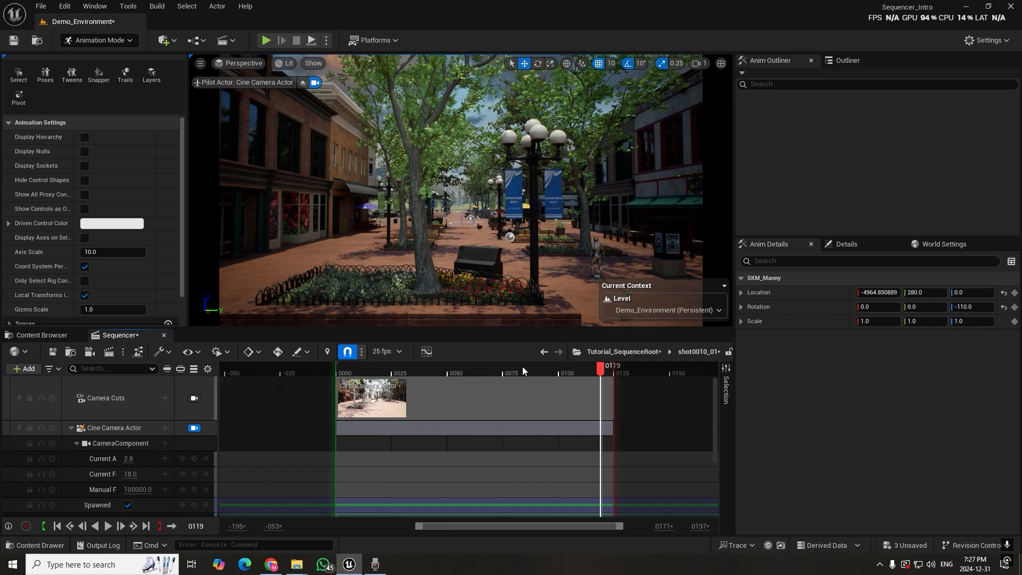
# Examine the Render Movie Settings and the available render movie options, closing both without rendering
pyautogui.click(110, 353)
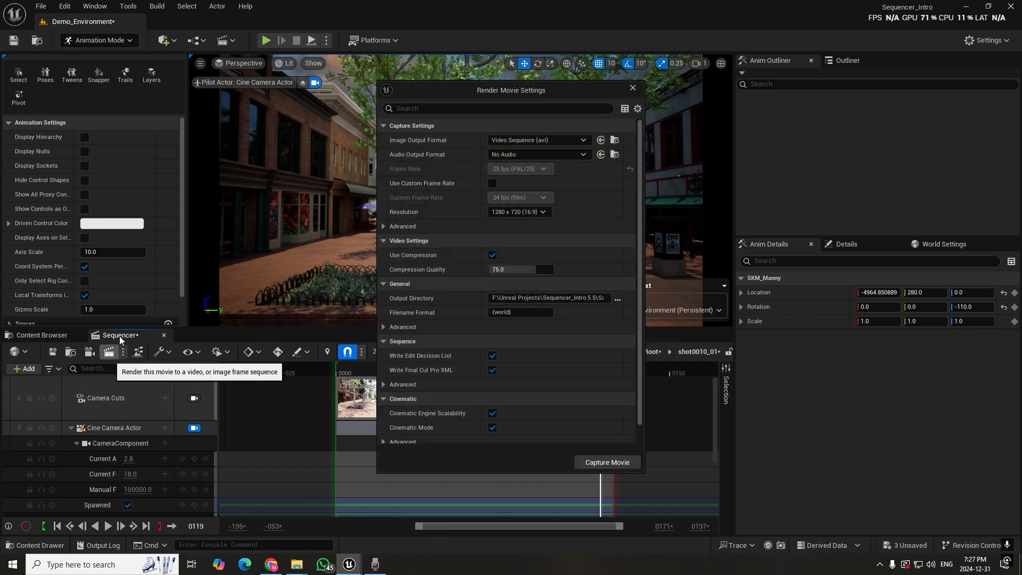
pyautogui.click(632, 88)
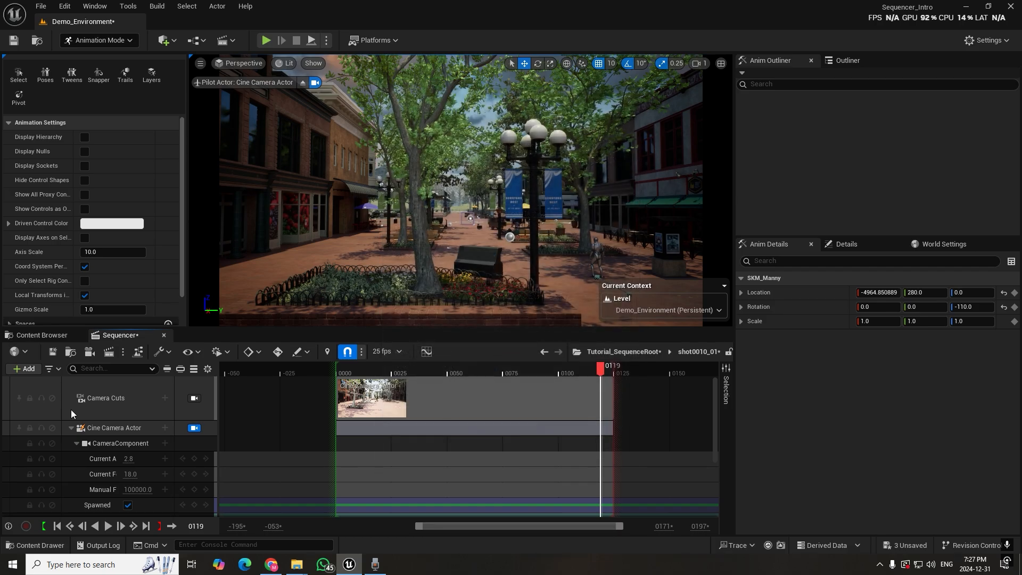
pyautogui.click(123, 352)
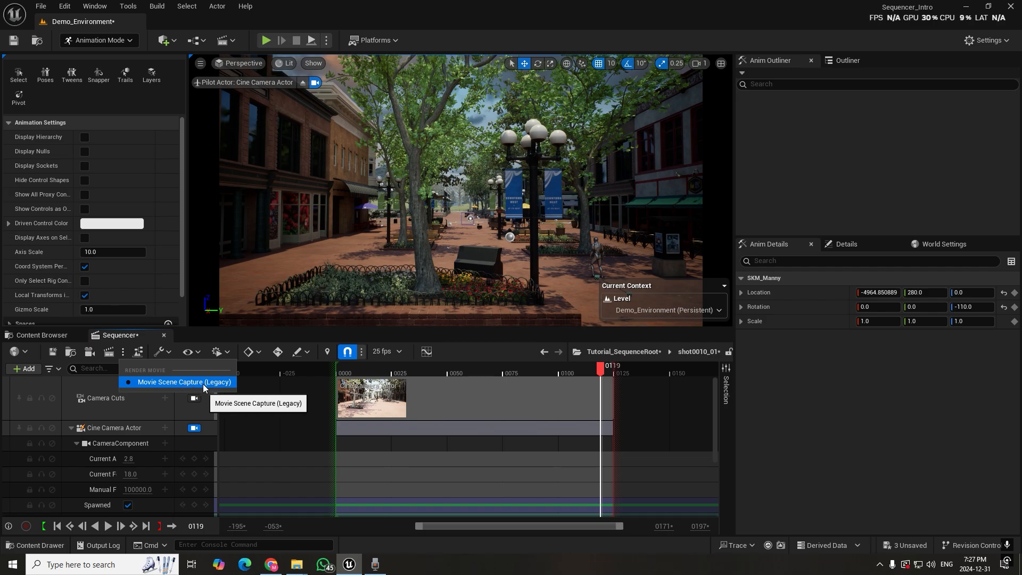
pyautogui.click(134, 337)
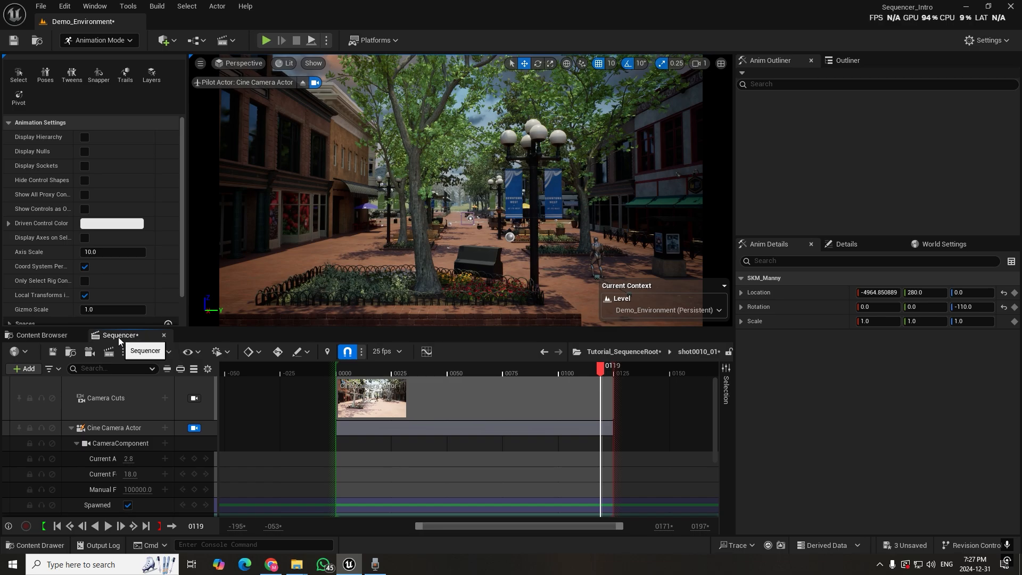
# Search the plugins for "movie re" and enable Movie Render Queue and Movie Render Queue Additional Render Passes
pyautogui.click(94, 6)
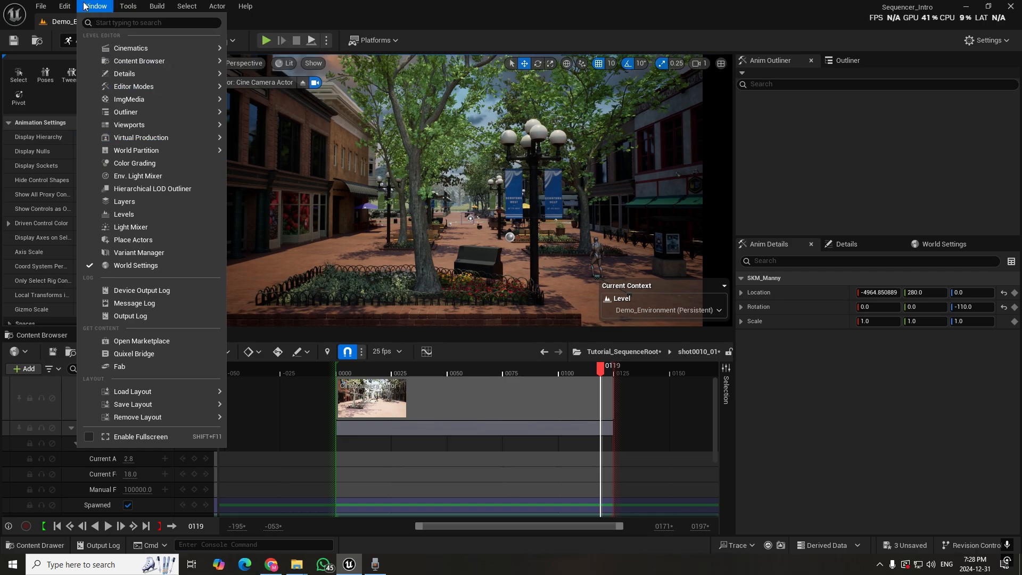
pyautogui.moveTo(66, 6)
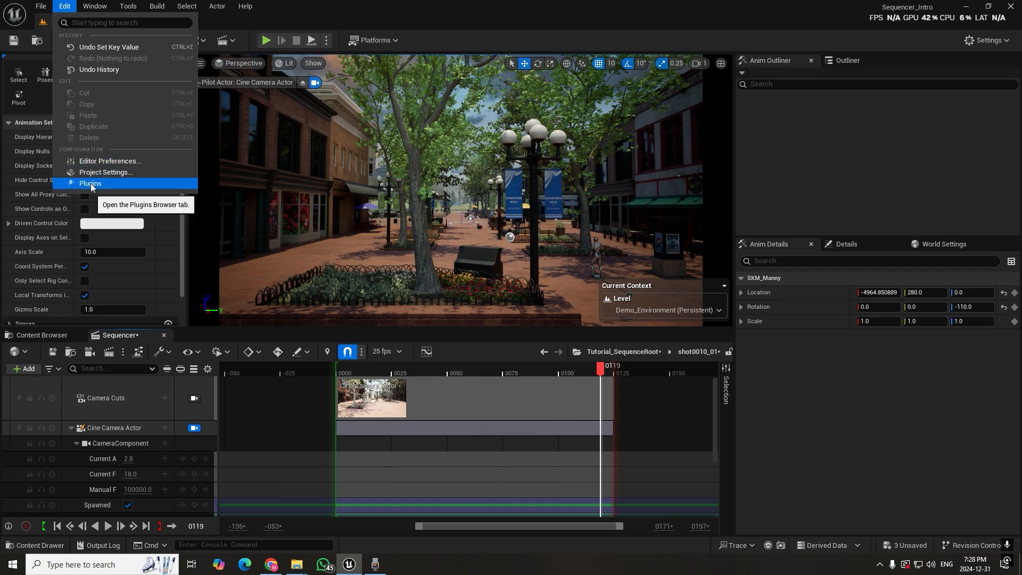
pyautogui.click(91, 183)
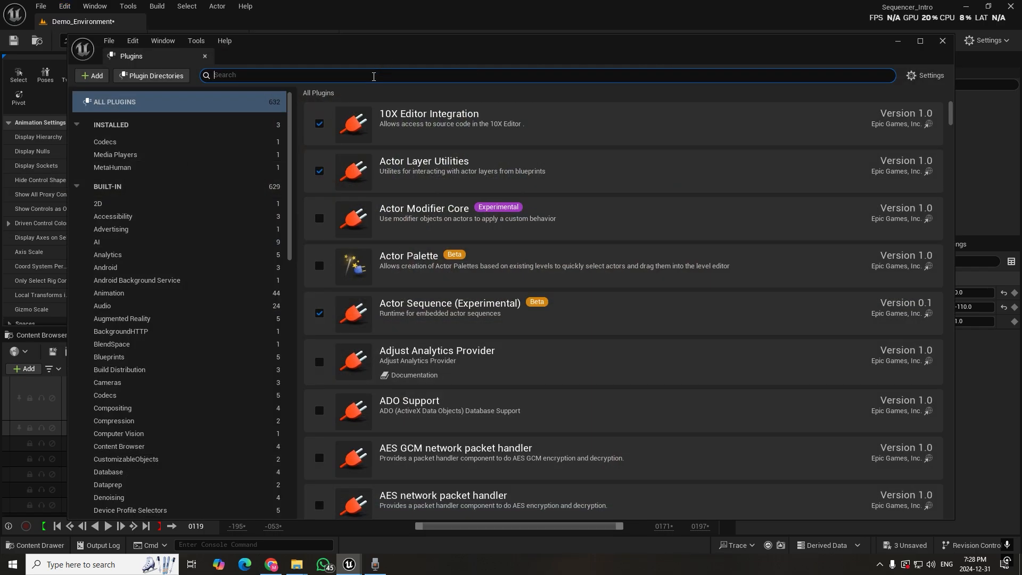
pyautogui.write('mov')
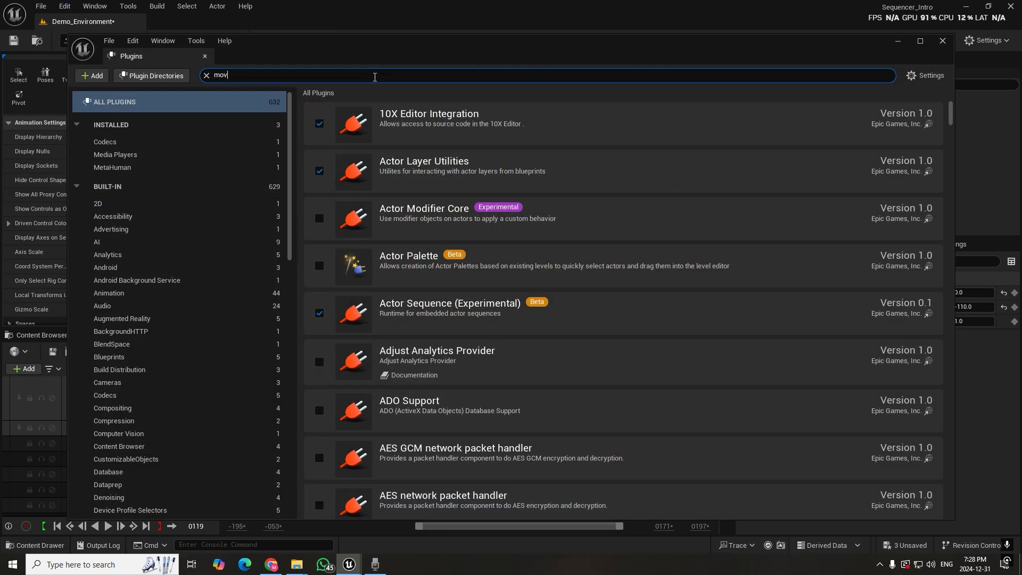
pyautogui.write('ie re')
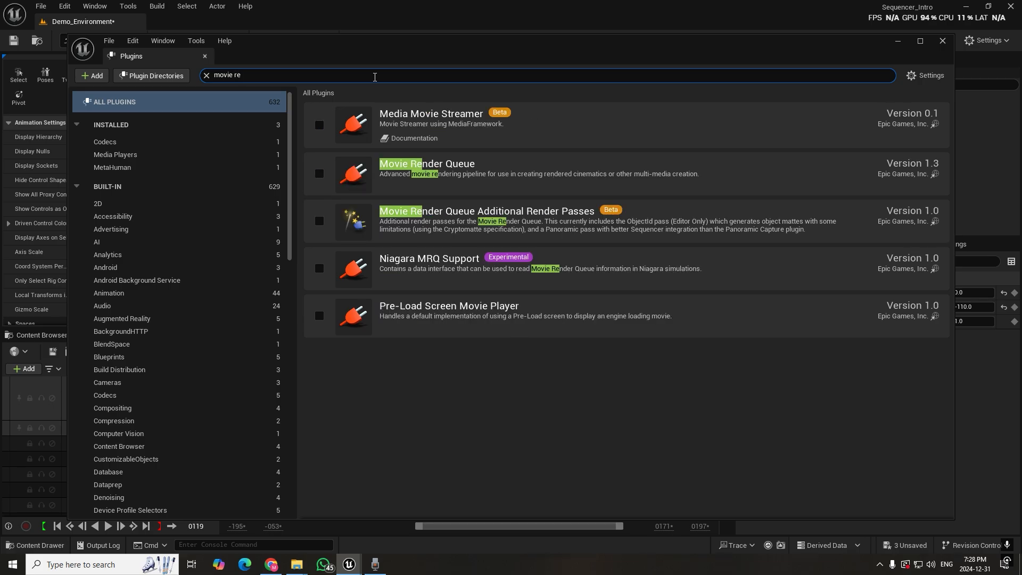
pyautogui.write('b')
pyautogui.press('BackSpace')
pyautogui.click(319, 174)
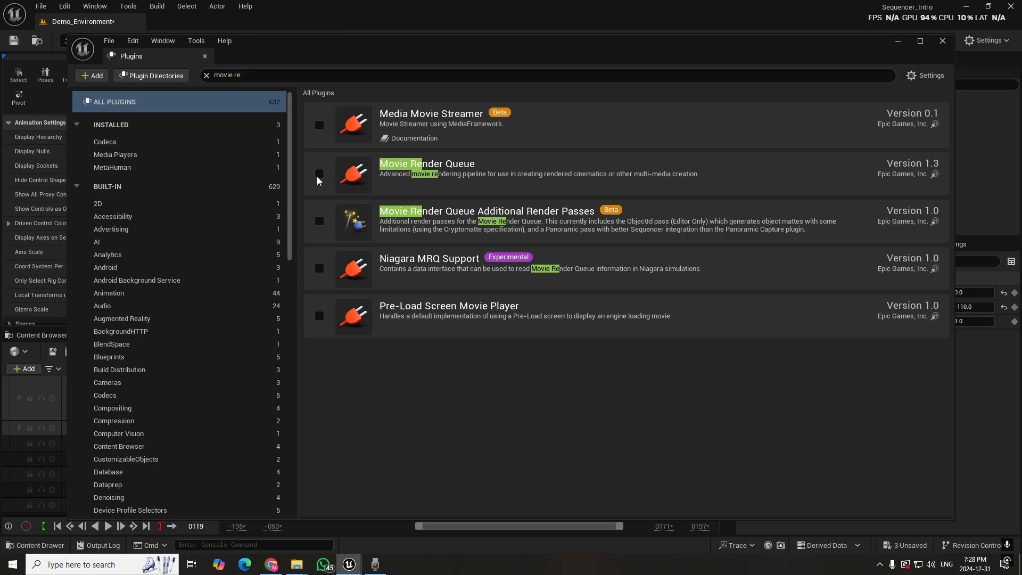
pyautogui.click(321, 222)
pyautogui.click(595, 310)
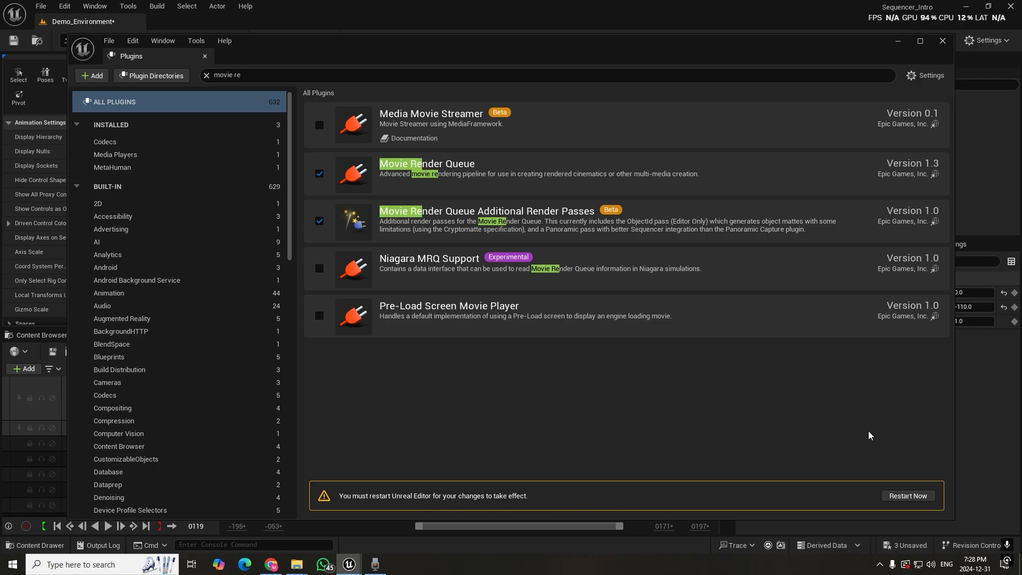
# Restart the editor, saving Demo_Environment, shot0010_01 and Tutorial_SequenceRoot, and close the reopened Plugins window
pyautogui.click(914, 496)
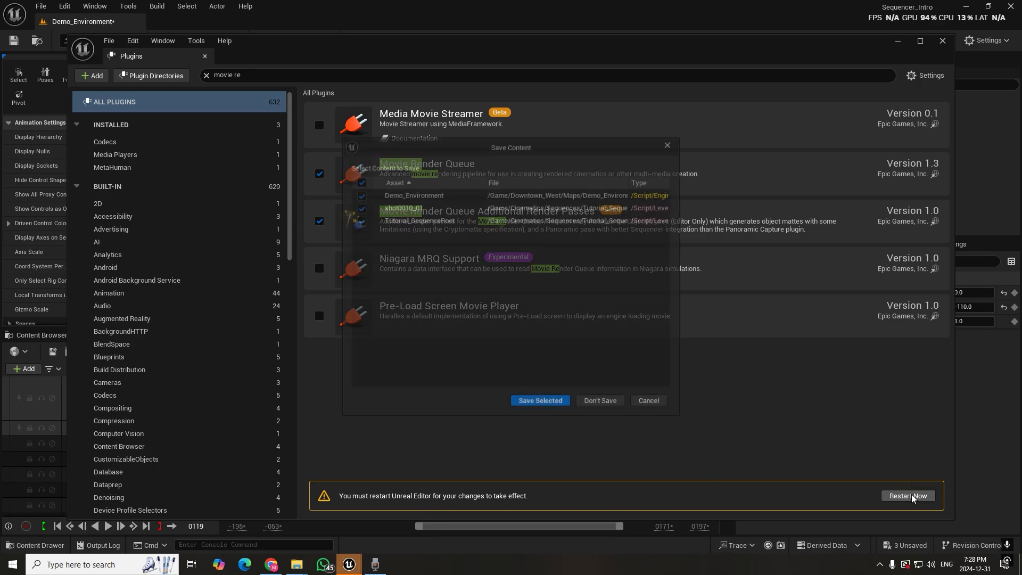
pyautogui.click(543, 403)
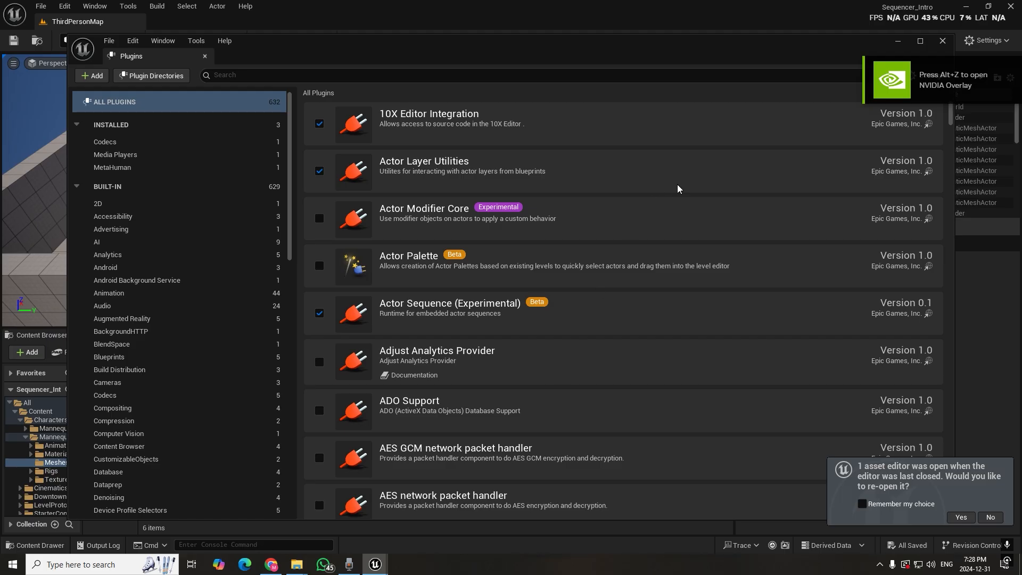
pyautogui.click(943, 40)
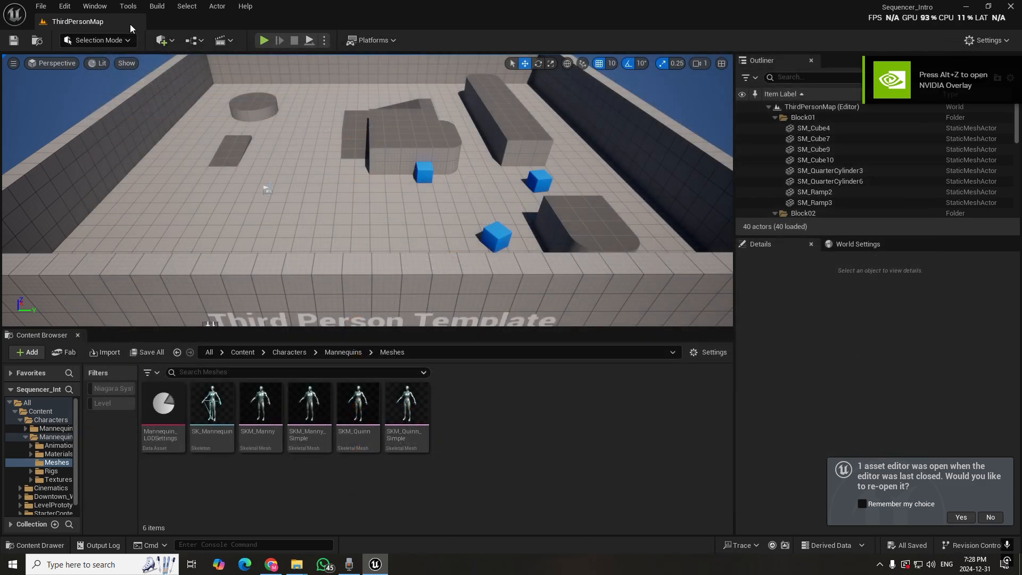
# Open the Demo_Environment level from the Content/Downtown_West/Maps folder
pyautogui.click(242, 352)
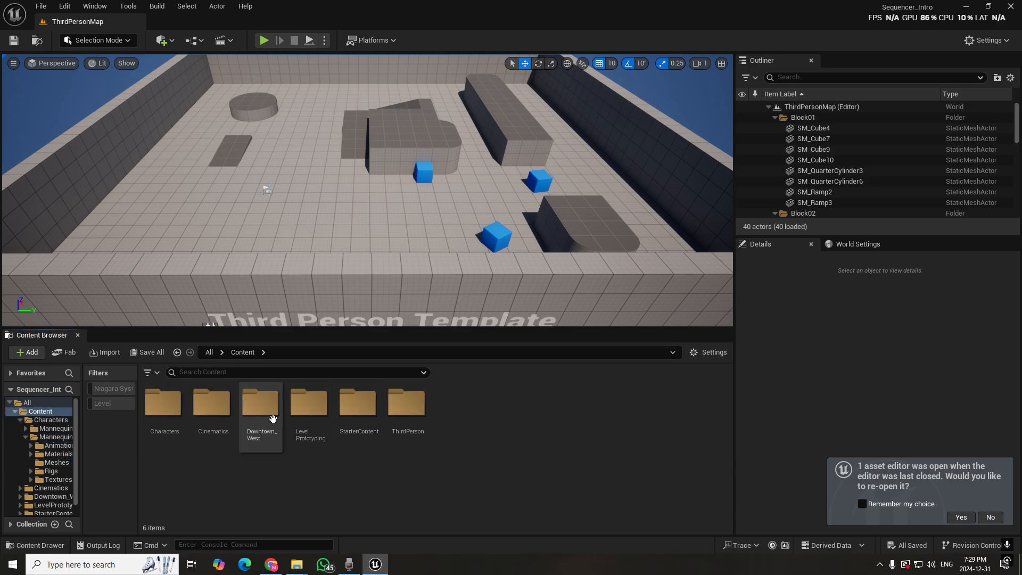
pyautogui.doubleClick(244, 406)
pyautogui.doubleClick(208, 412)
pyautogui.doubleClick(260, 407)
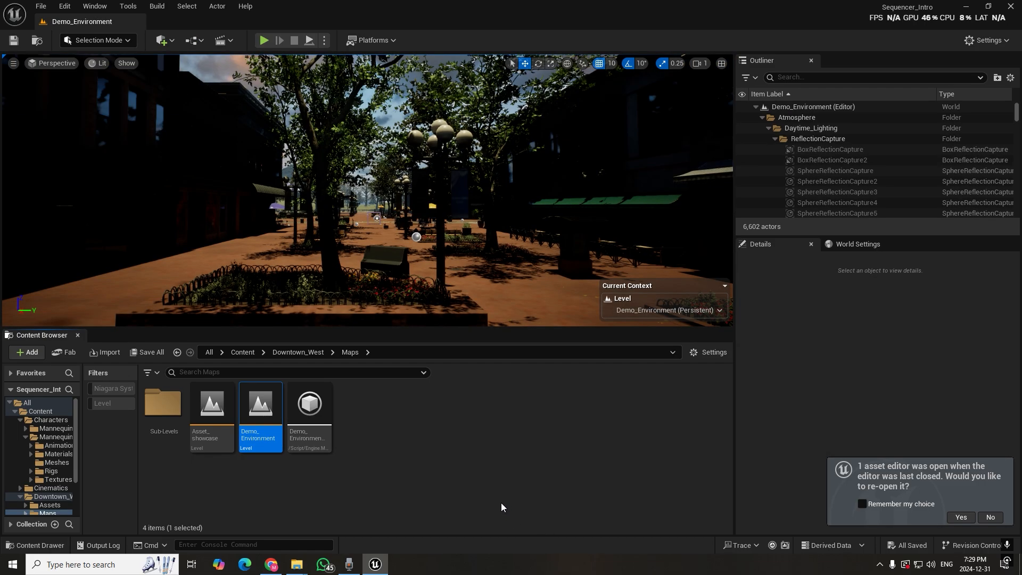
# Open the Tutorial_SequenceRoot level sequence from Content/Cinematics/Sequences/Tutorial_Sequence for editing in Sequencer
pyautogui.click(241, 352)
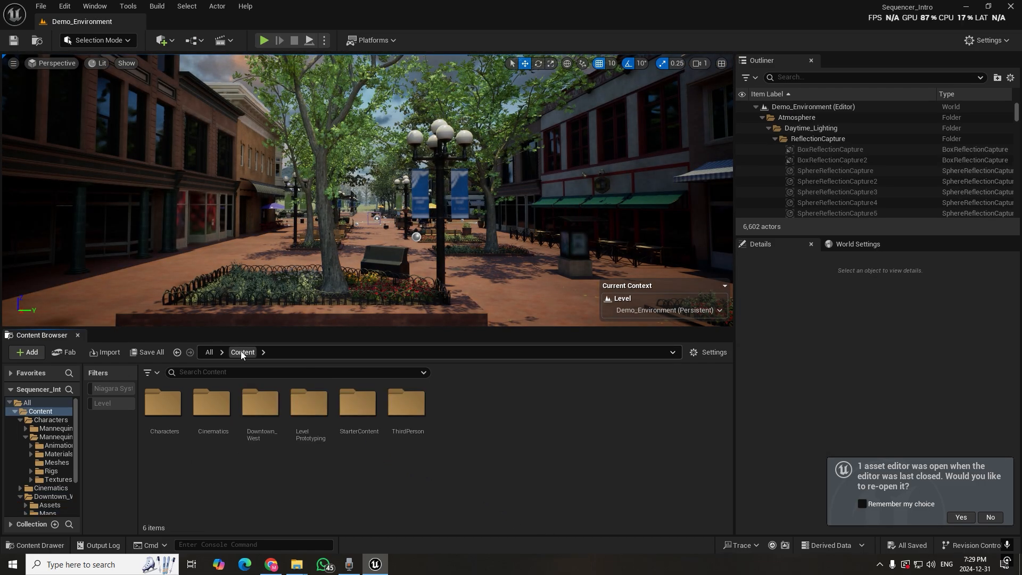
pyautogui.doubleClick(213, 406)
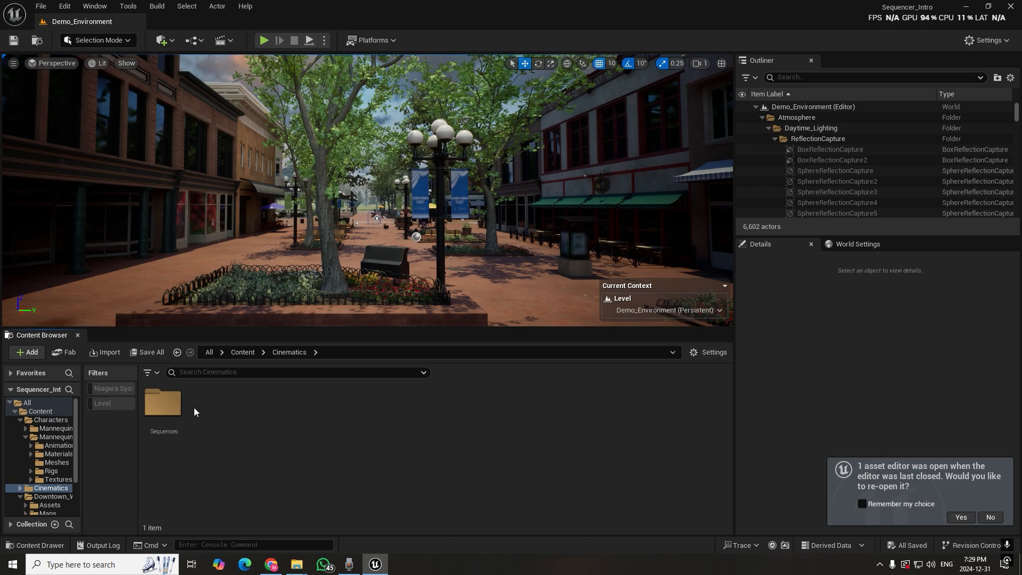
pyautogui.doubleClick(163, 403)
pyautogui.doubleClick(169, 406)
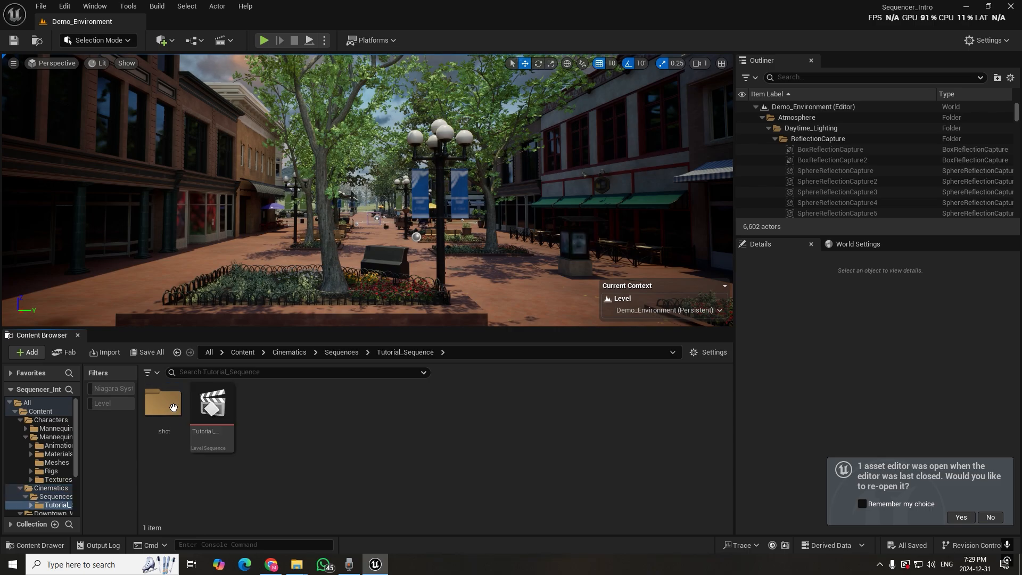
pyautogui.doubleClick(220, 421)
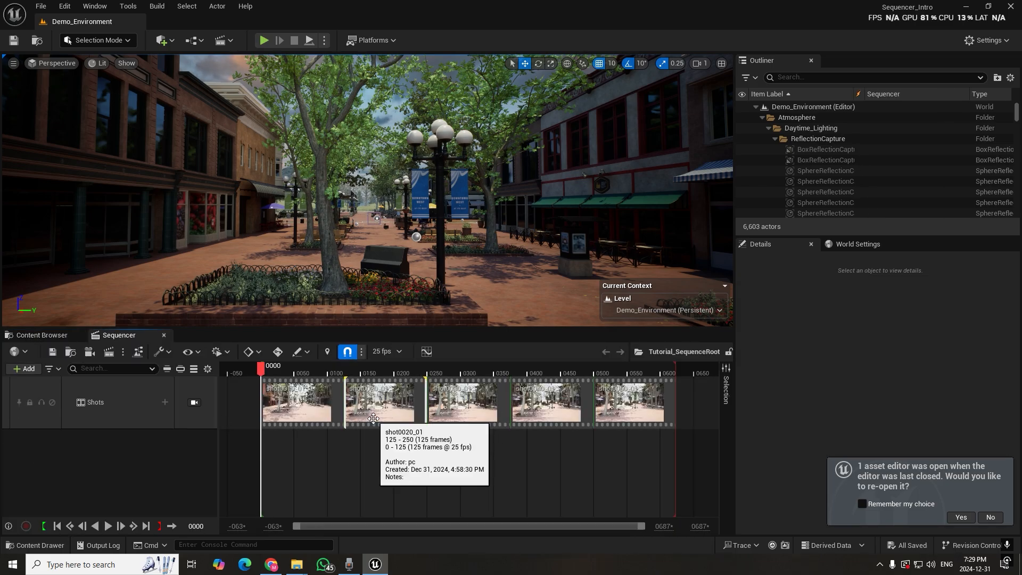
pyautogui.click(229, 40)
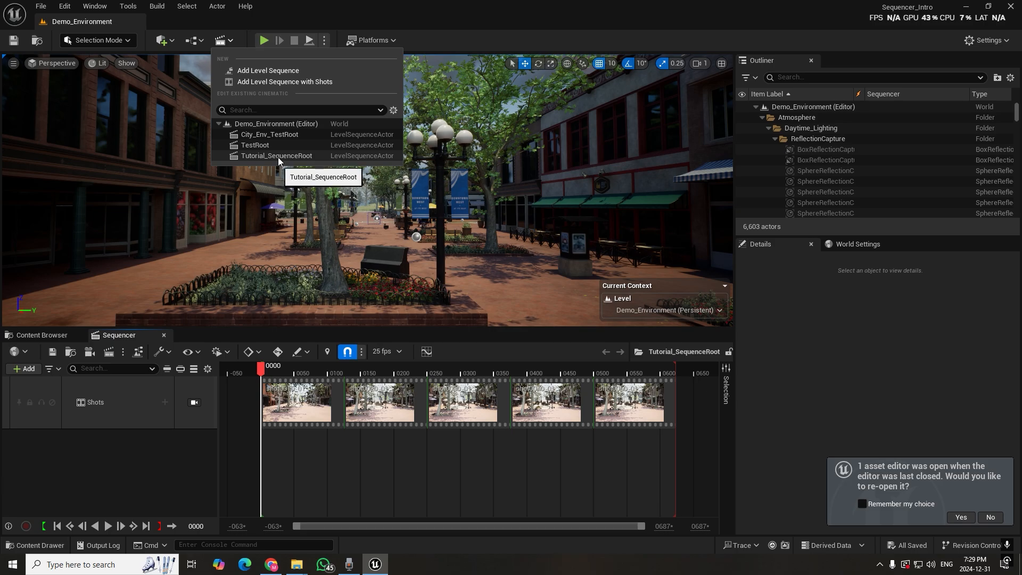
pyautogui.click(278, 158)
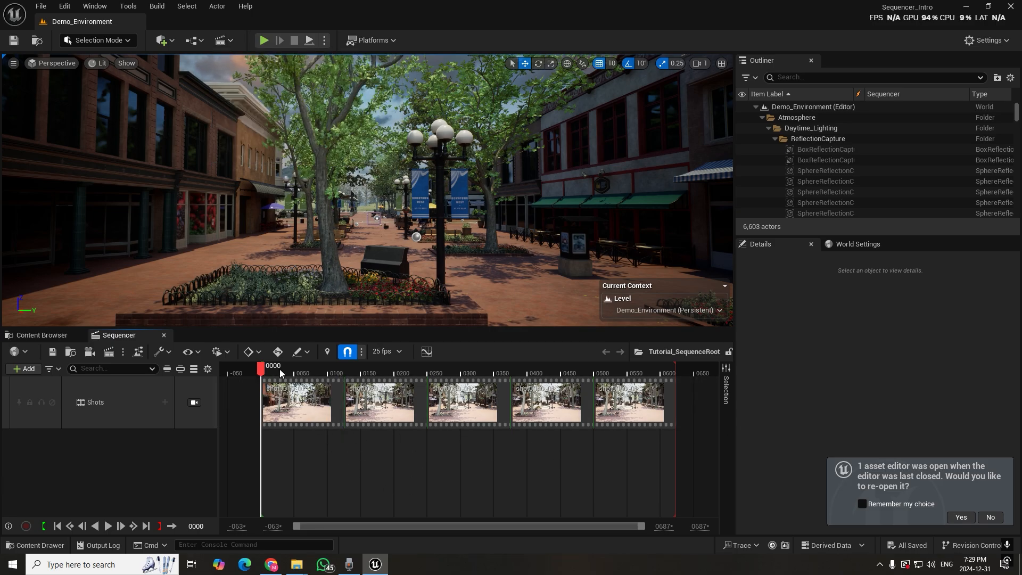
# Open shot0010_01, lock the viewport to its Cine Camera Actor and move the playhead to frame 6
pyautogui.click(278, 392)
pyautogui.moveTo(273, 369); pyautogui.dragTo(289, 370)
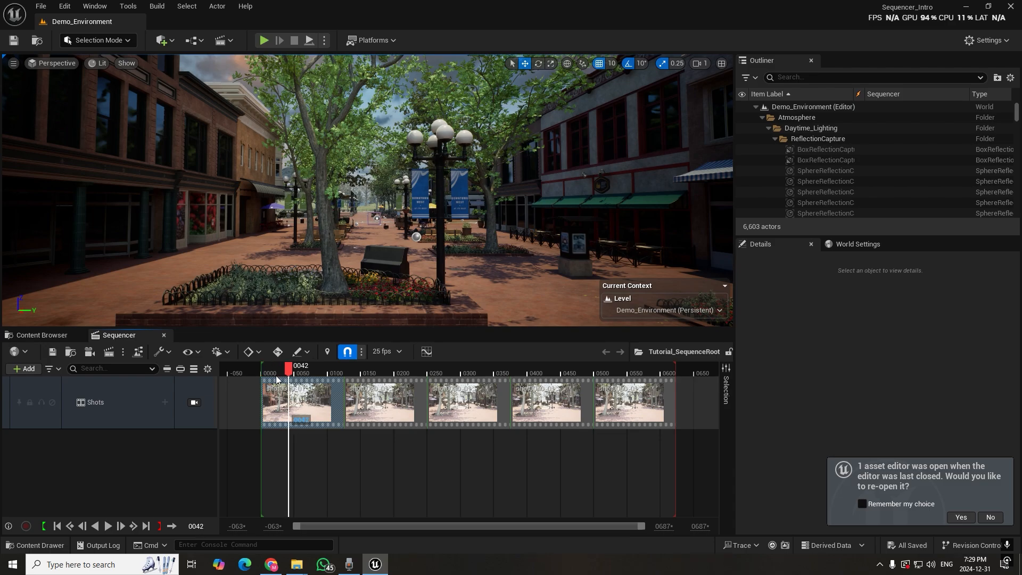
pyautogui.doubleClick(280, 391)
pyautogui.moveTo(360, 368); pyautogui.dragTo(343, 368)
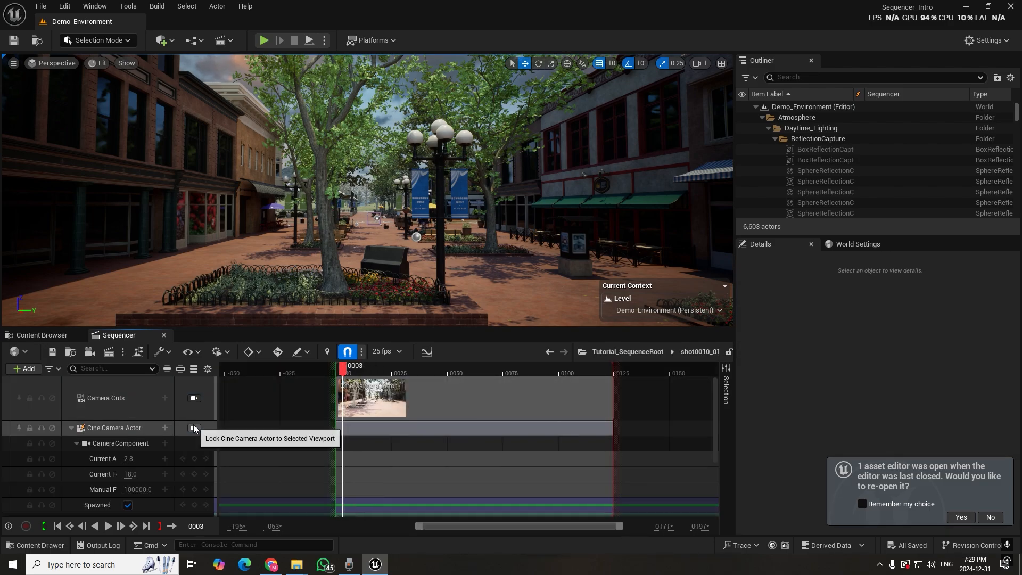
pyautogui.click(194, 428)
pyautogui.moveTo(344, 367); pyautogui.dragTo(349, 382)
# Check that Movie Render Queue is the chosen render option and open the queue with the Tutorial_SequenceRoot job
pyautogui.click(138, 352)
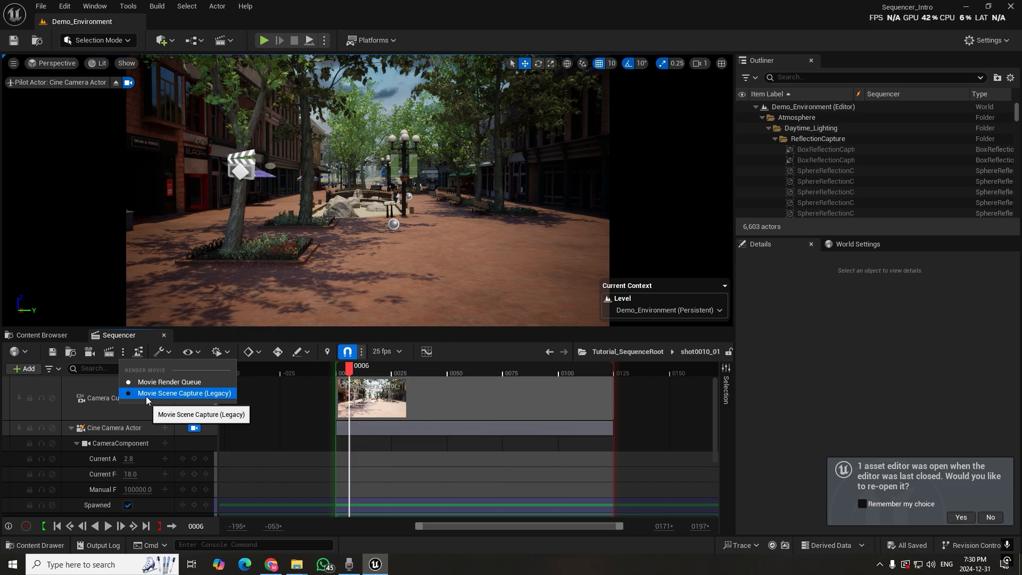
pyautogui.click(123, 352)
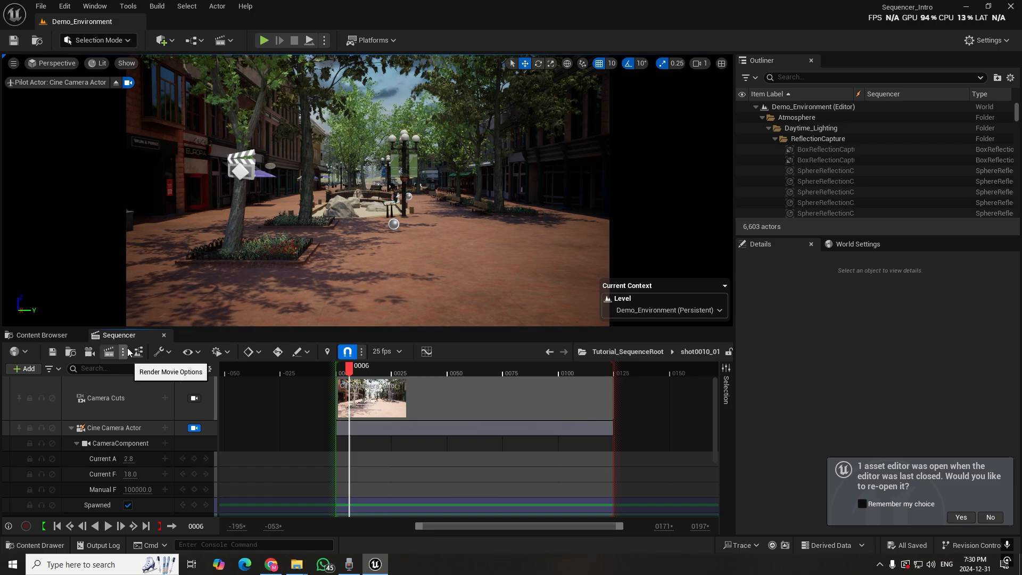
pyautogui.click(109, 353)
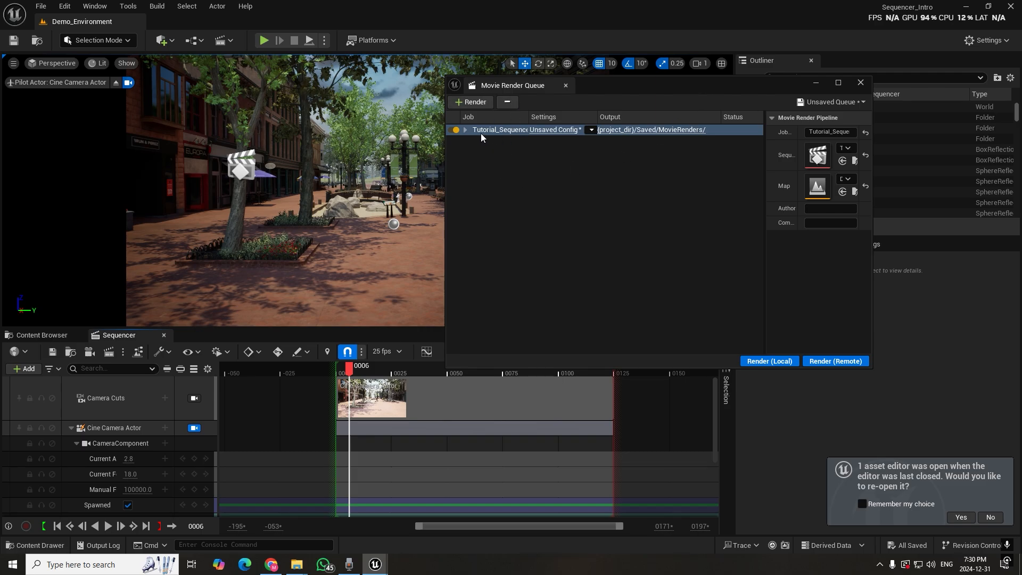
# List the shots of the Tutorial_SequenceRoot job, try toggling shot0020_01 to shot0040_01, and leave only shot0010_01 enabled
pyautogui.click(466, 130)
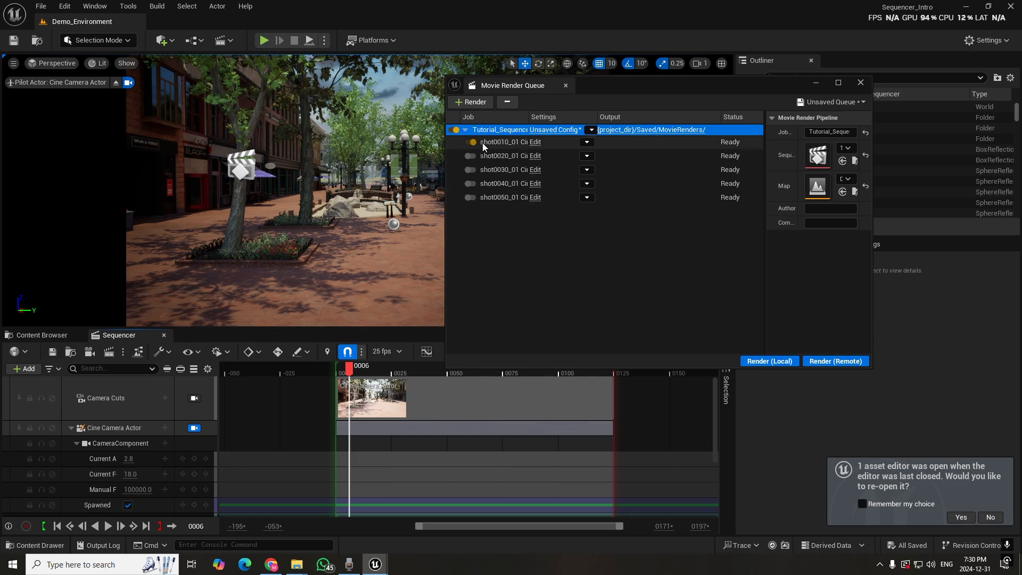
pyautogui.moveTo(595, 82); pyautogui.dragTo(753, 81)
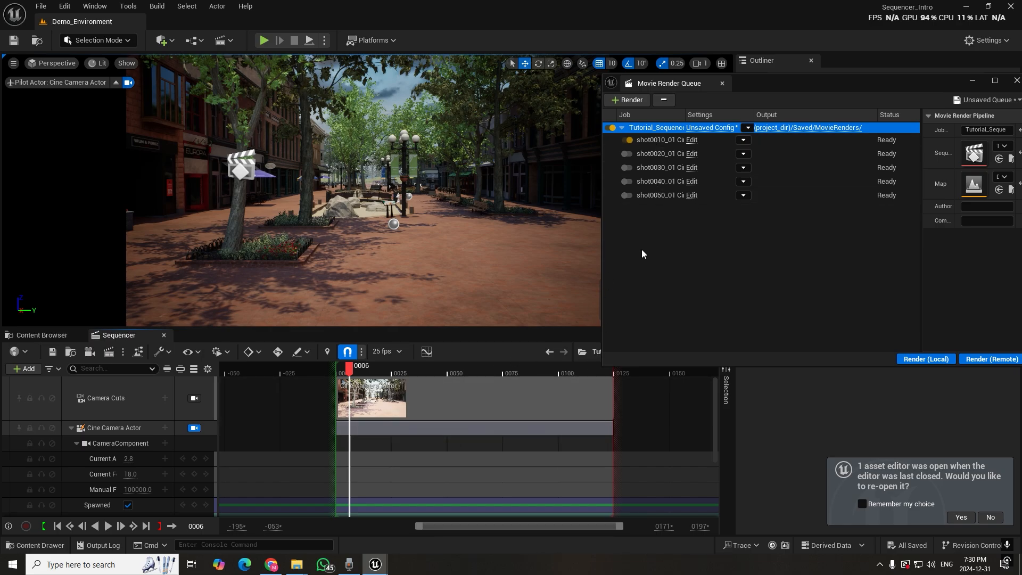
pyautogui.click(627, 154)
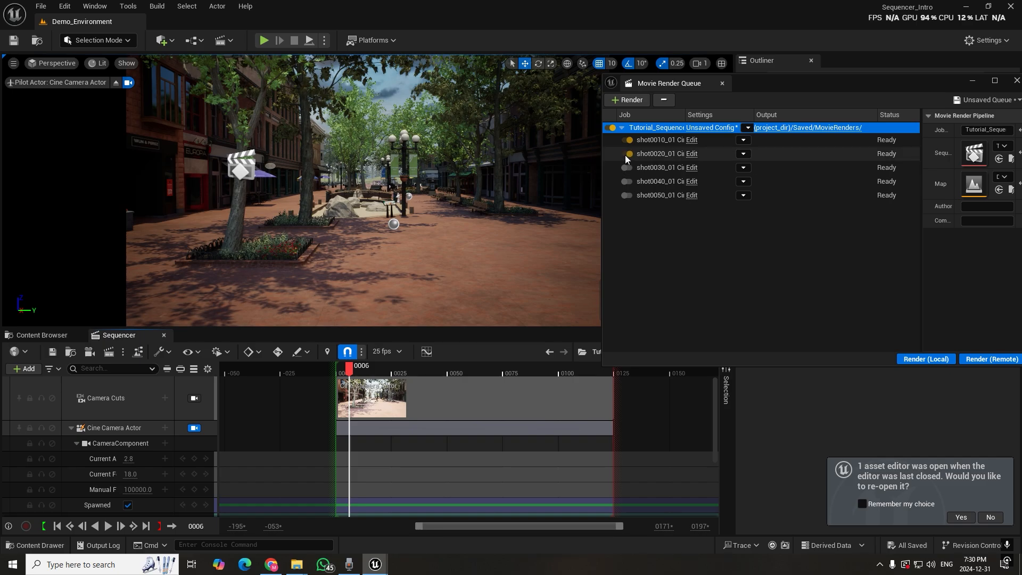
pyautogui.click(627, 168)
pyautogui.click(628, 180)
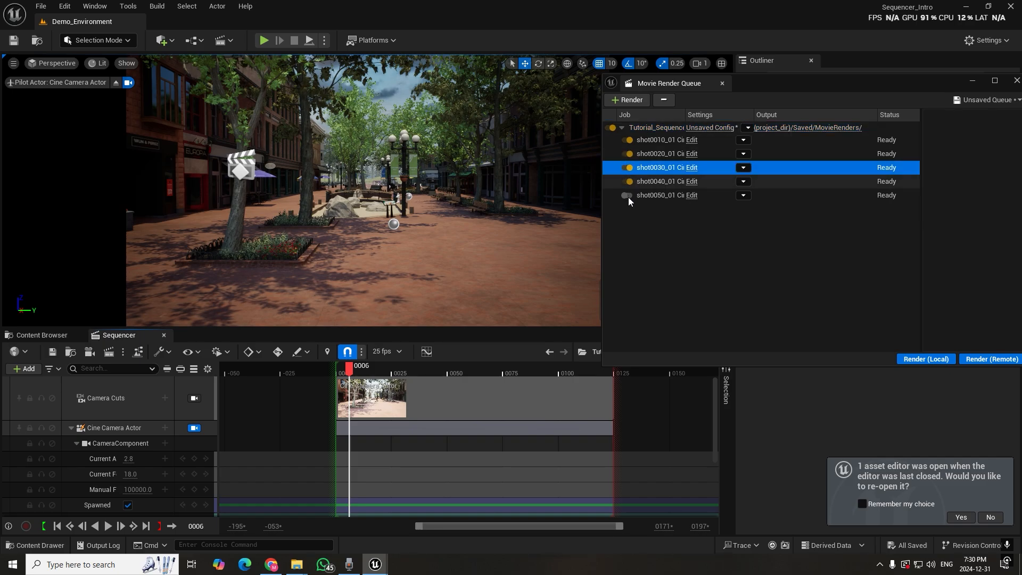
pyautogui.click(628, 182)
pyautogui.click(626, 169)
pyautogui.click(627, 155)
pyautogui.moveTo(762, 81); pyautogui.dragTo(450, 103)
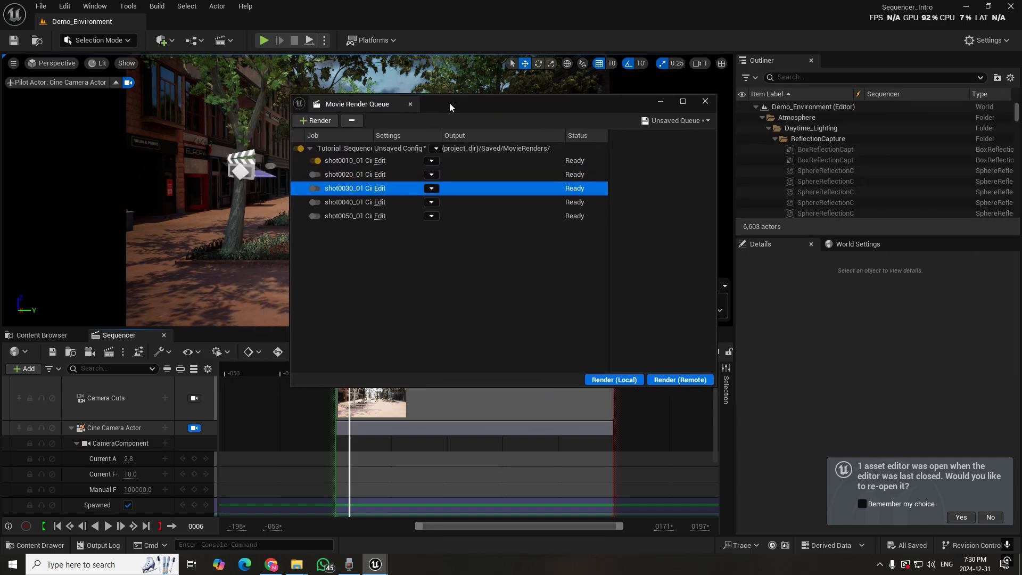
# Open the Tutorial_SequenceRoot job's render configuration and examine the addable settings and the Deferred Rendering options
pyautogui.click(397, 149)
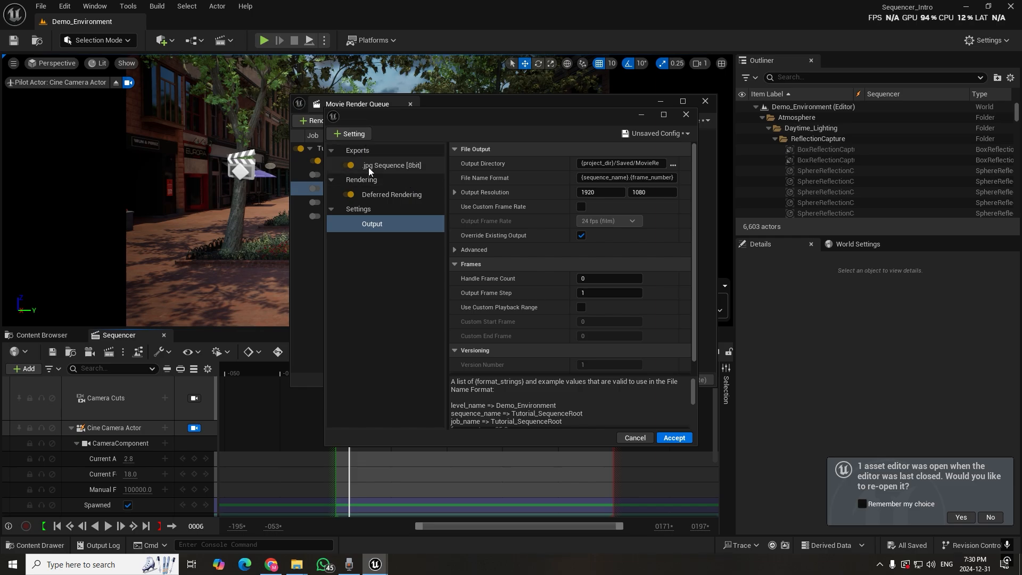
pyautogui.click(354, 134)
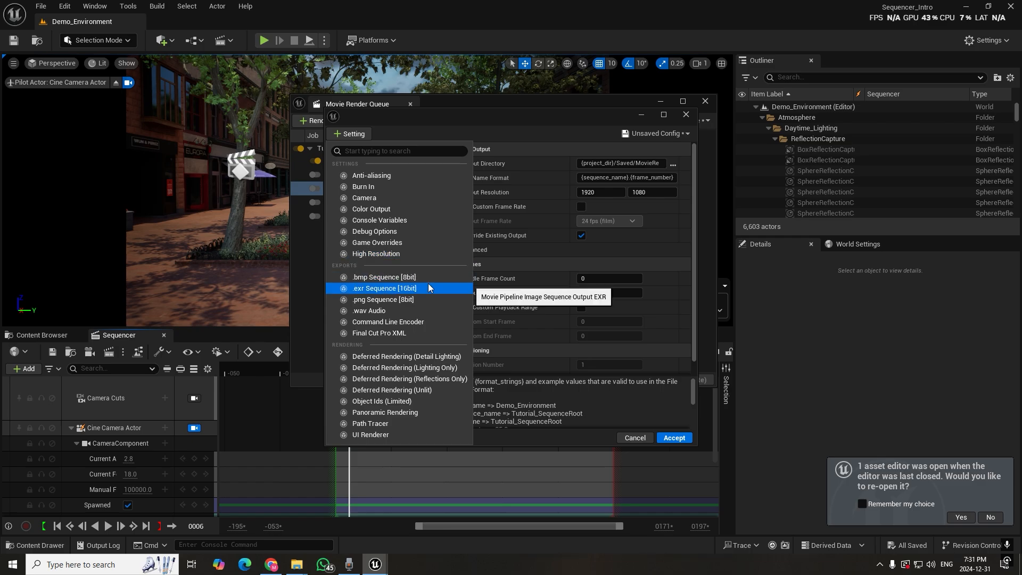
pyautogui.click(438, 132)
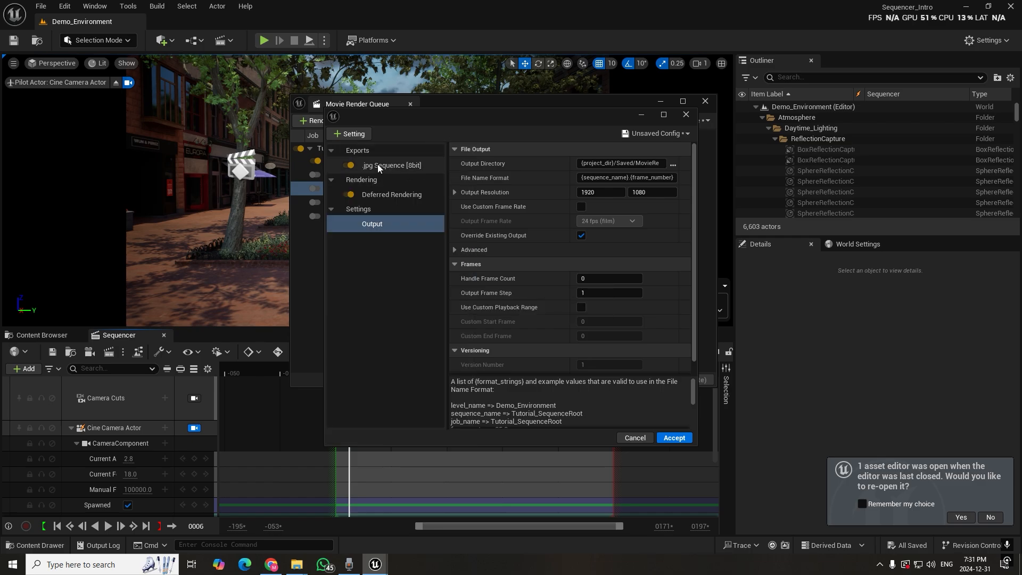
pyautogui.click(375, 196)
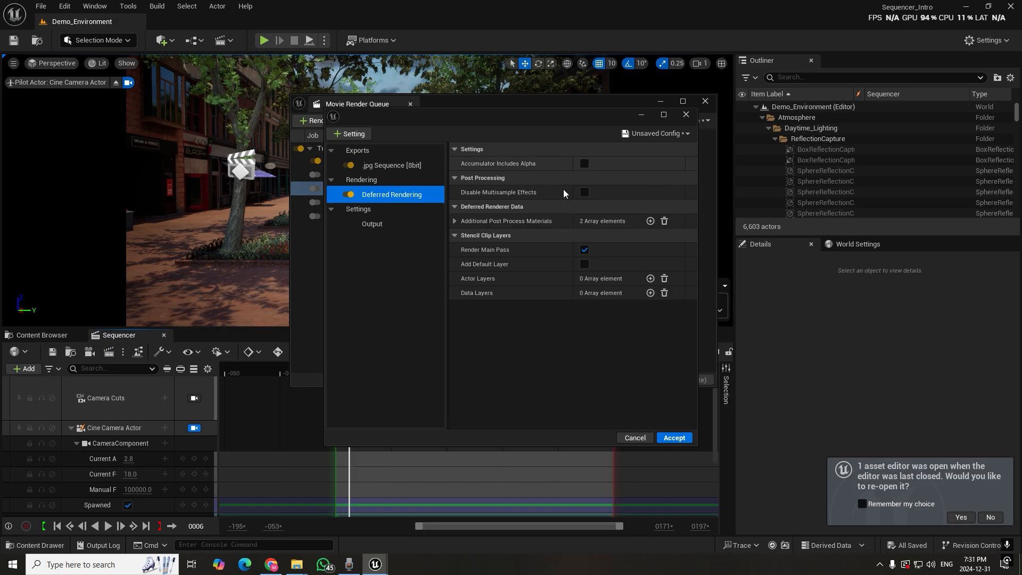
pyautogui.click(455, 220)
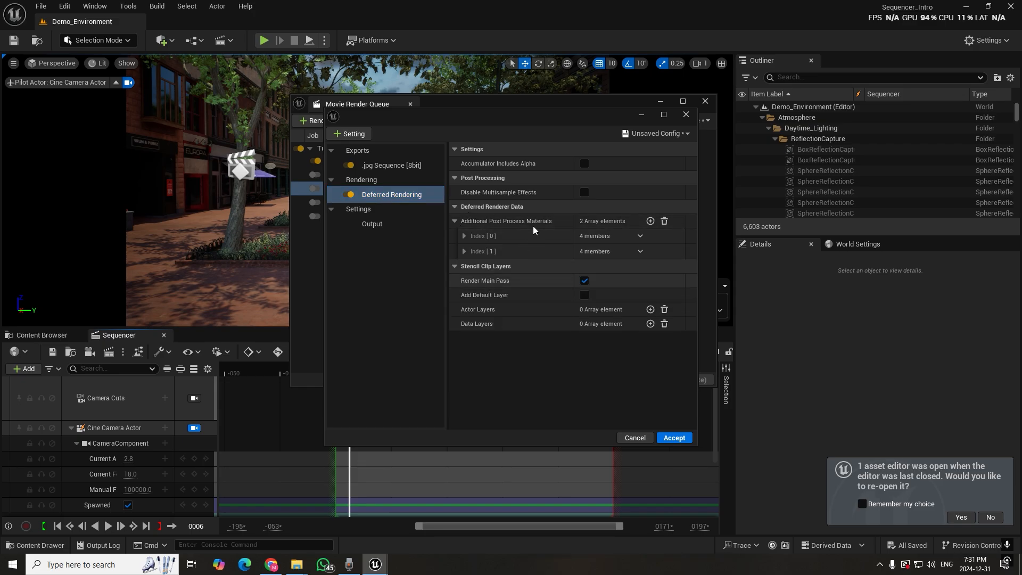
# Create a Render_Sequence folder inside the project's Content folder and choose it as the render's output directory
pyautogui.click(371, 223)
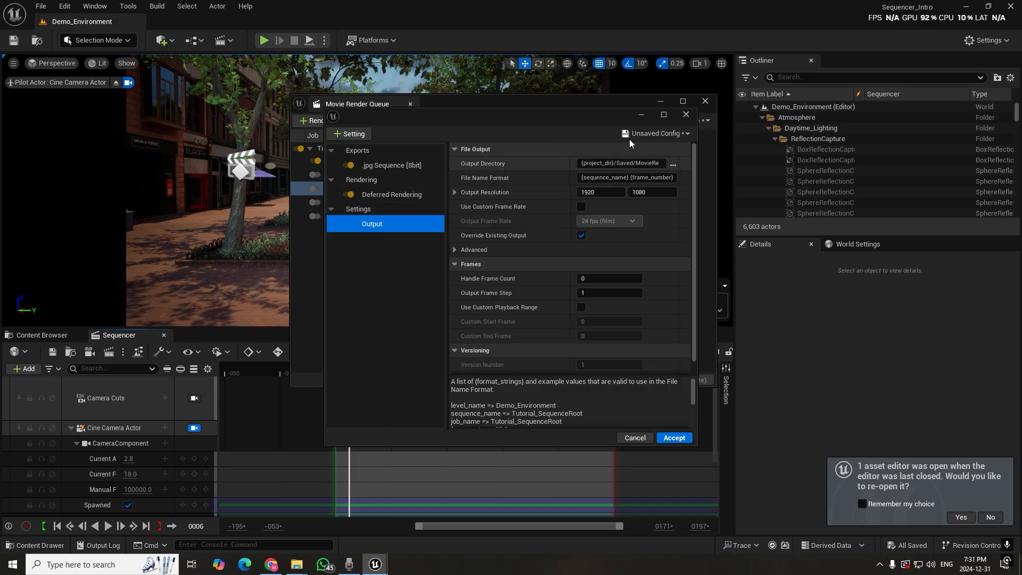
pyautogui.click(675, 165)
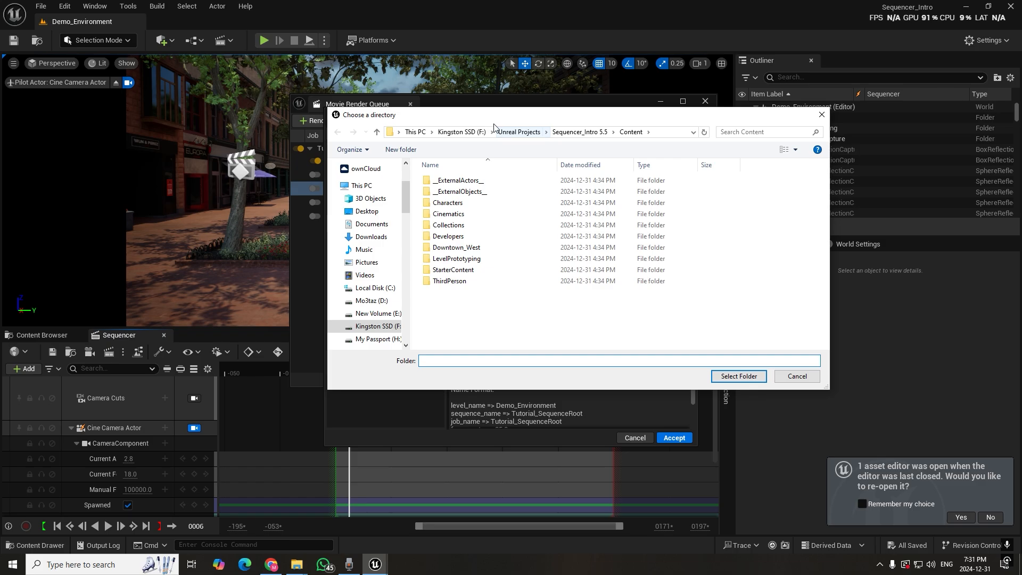
pyautogui.click(795, 376)
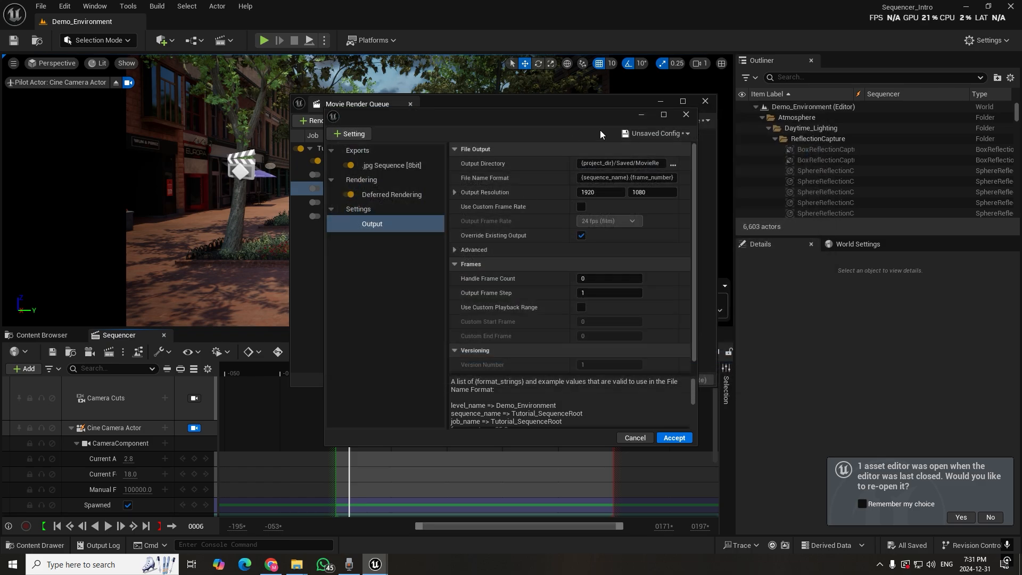
pyautogui.click(622, 163)
pyautogui.click(672, 165)
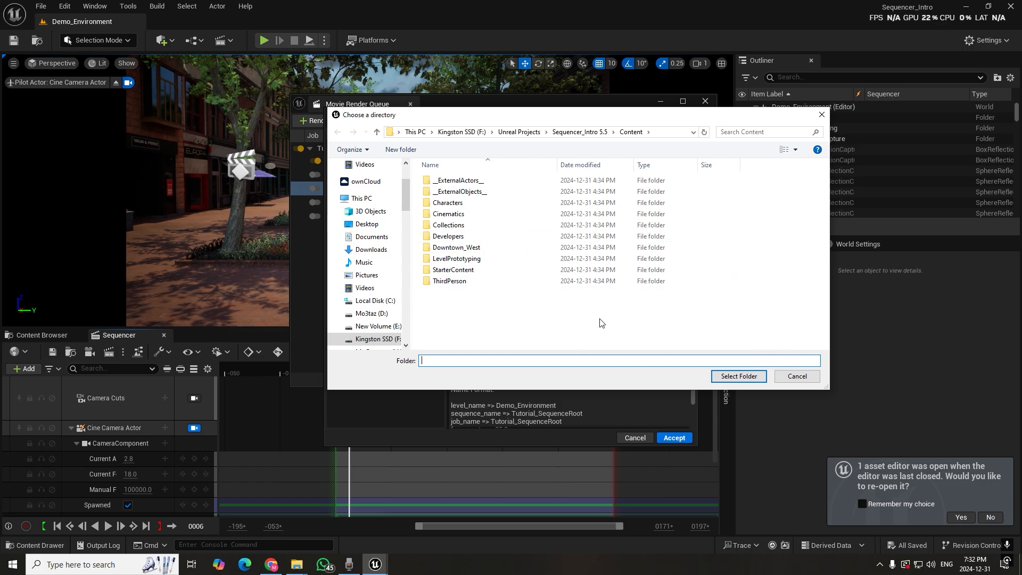
pyautogui.rightClick(557, 325)
pyautogui.click(486, 306)
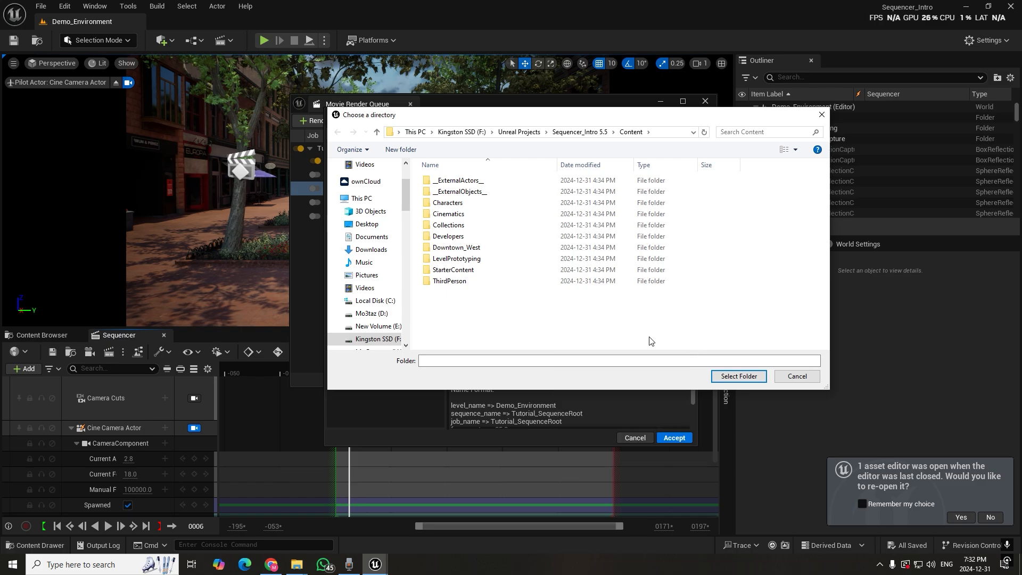
pyautogui.rightClick(565, 309)
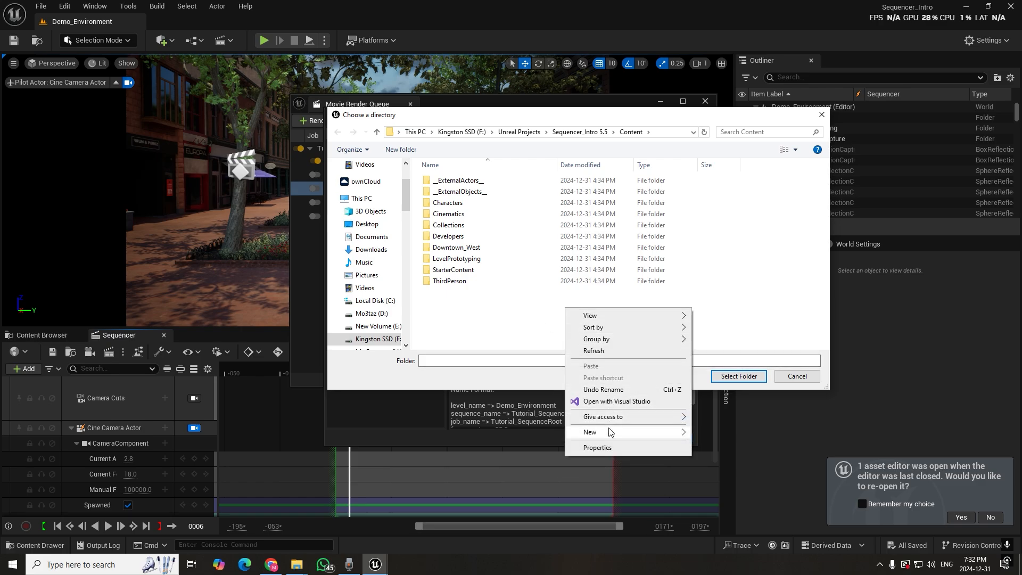
pyautogui.moveTo(676, 435)
pyautogui.click(717, 288)
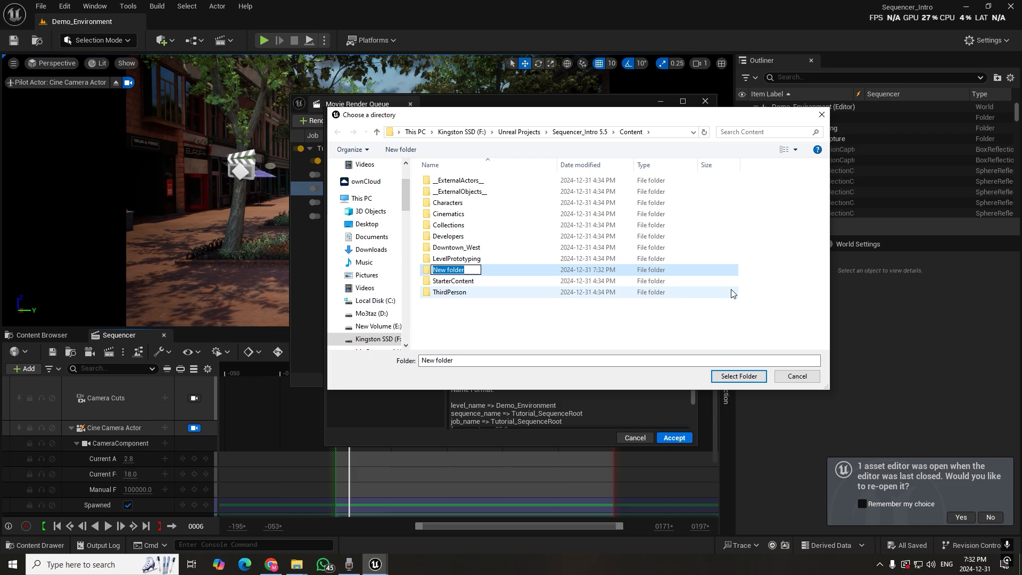
pyautogui.write('Render_Sequence')
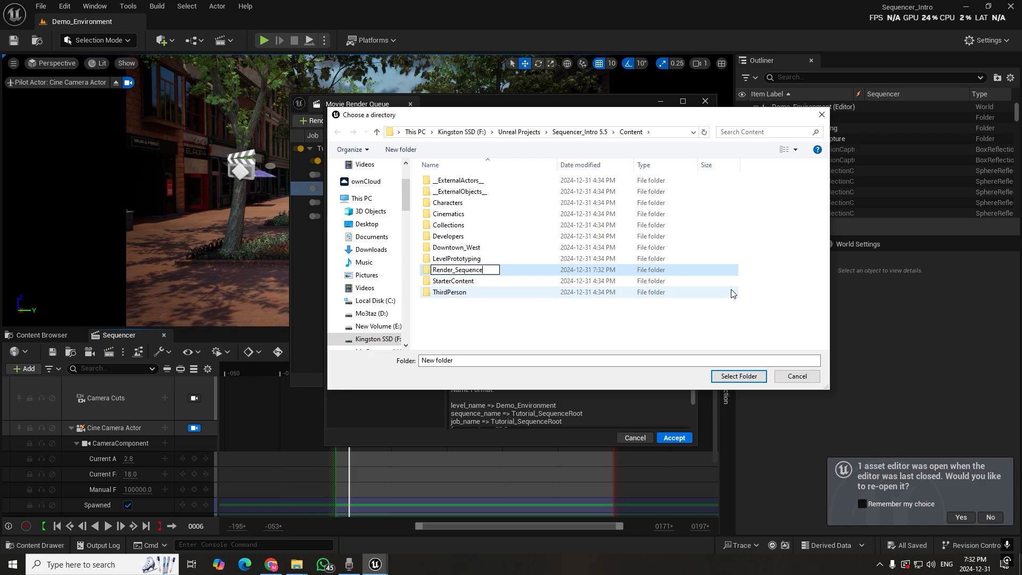
pyautogui.press('Return')
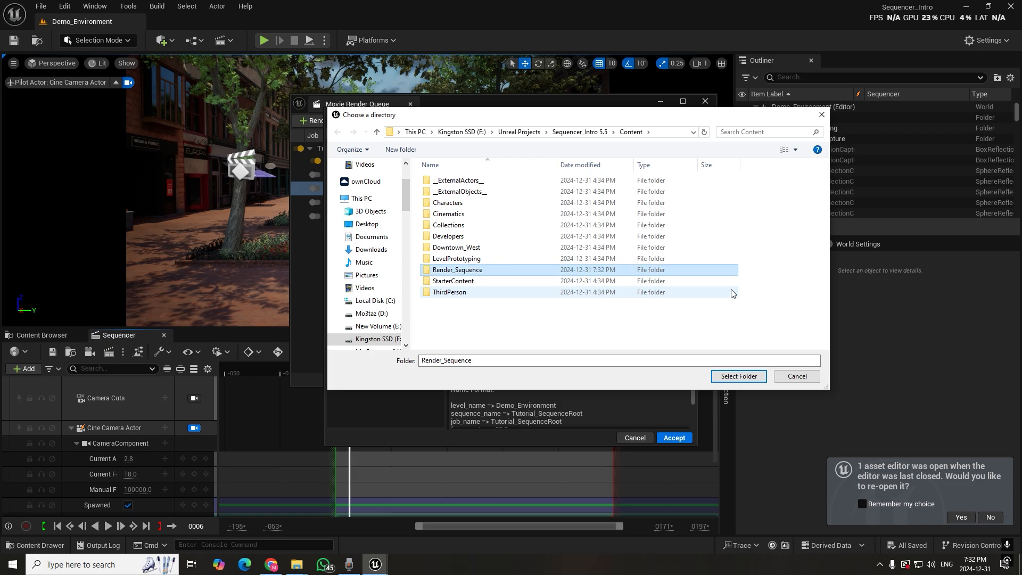
pyautogui.doubleClick(489, 270)
pyautogui.click(716, 378)
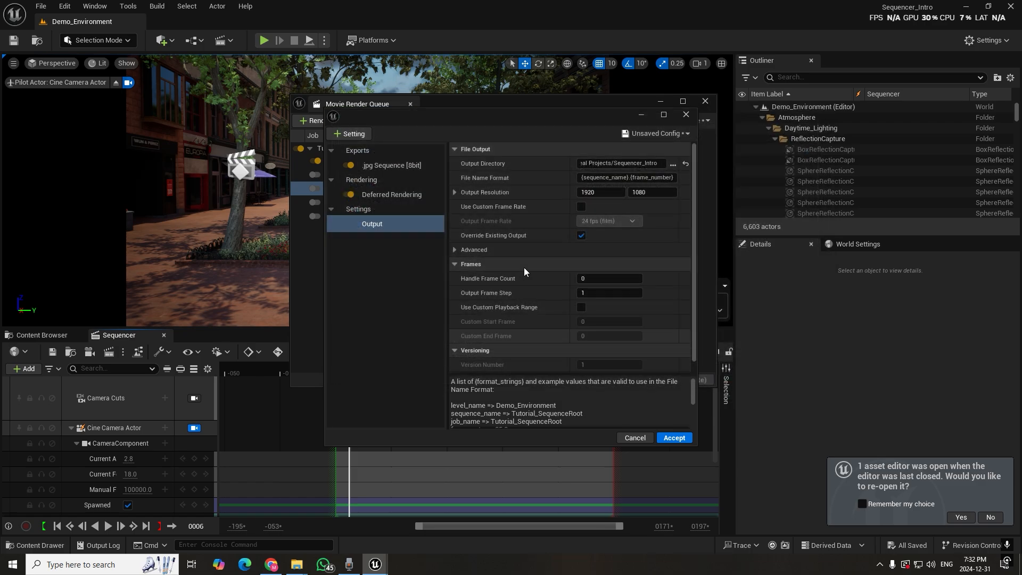
# Examine the output resolution, the advanced file output options and the frame settings of the render configuration
pyautogui.click(590, 195)
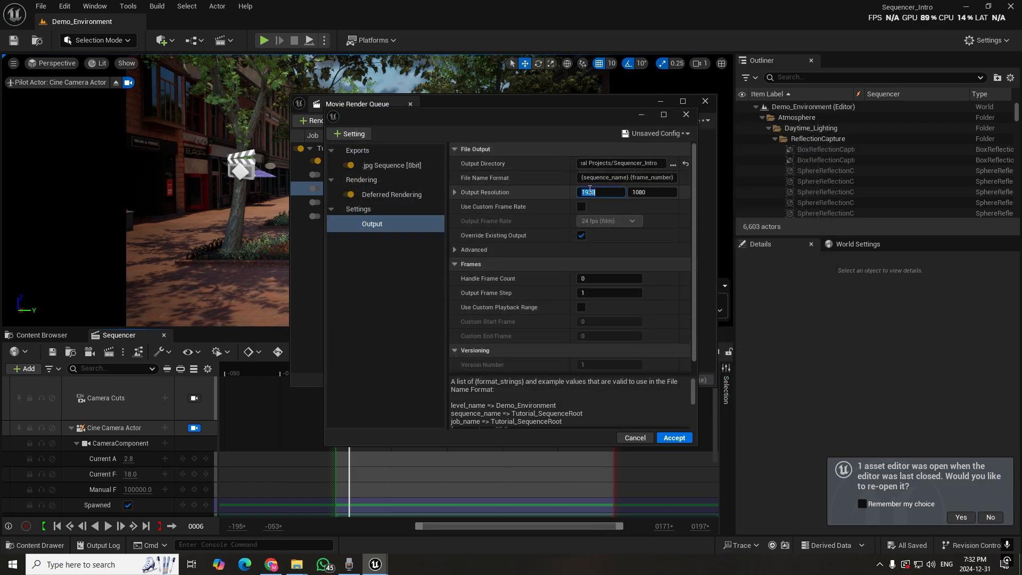
pyautogui.click(455, 191)
pyautogui.click(456, 192)
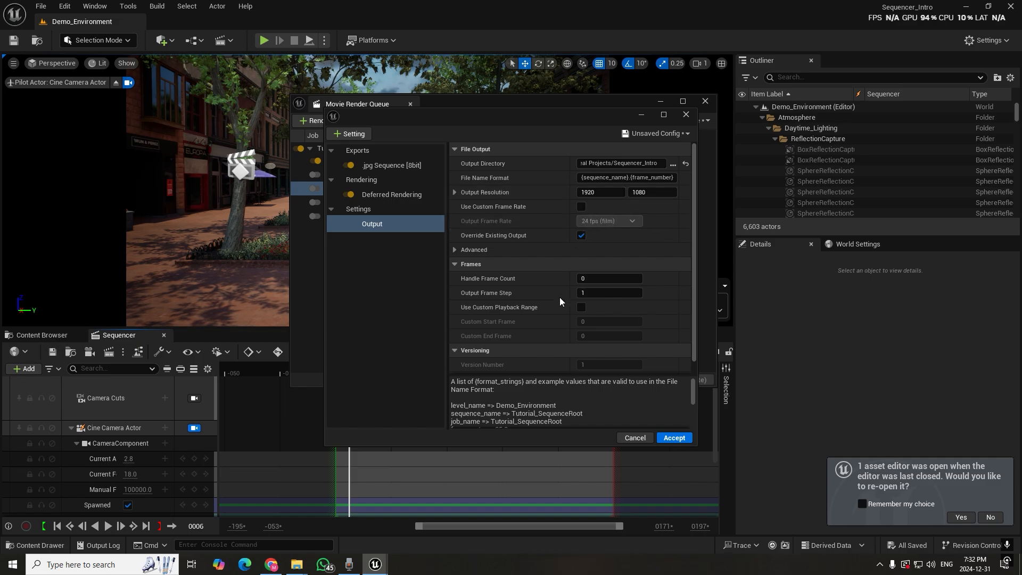
pyautogui.click(460, 251)
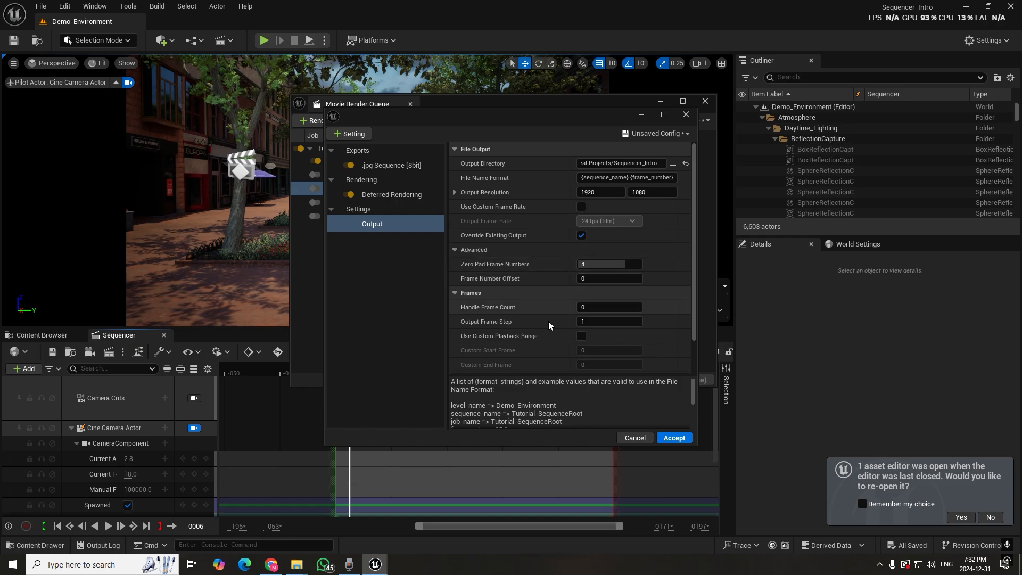
pyautogui.scroll(-2, 548, 321)
pyautogui.scroll(2, 567, 301)
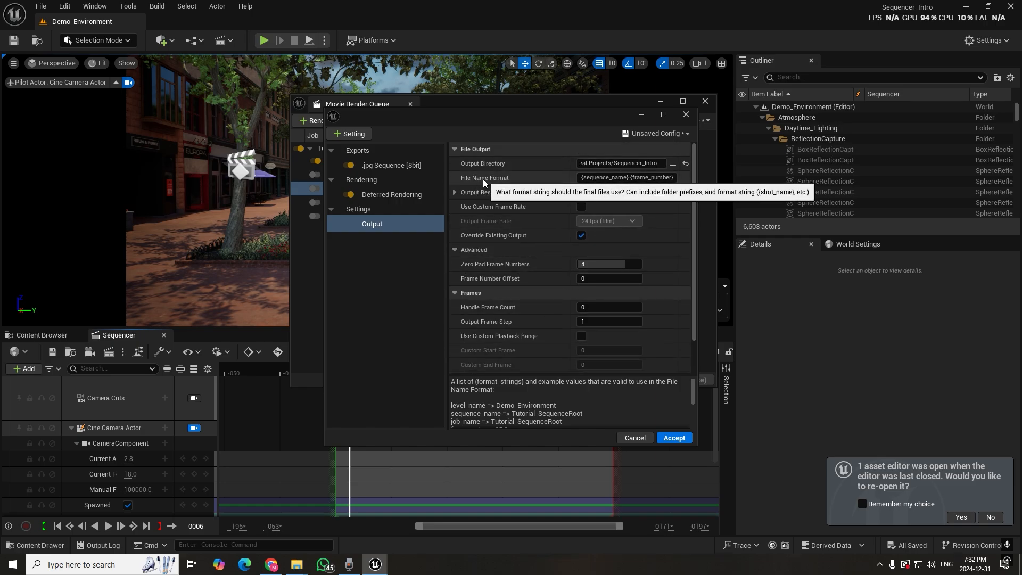
# Set the file name format to {shot_name}.{frame_number} and look through the list of valid format strings
pyautogui.moveTo(585, 177); pyautogui.dragTo(606, 179)
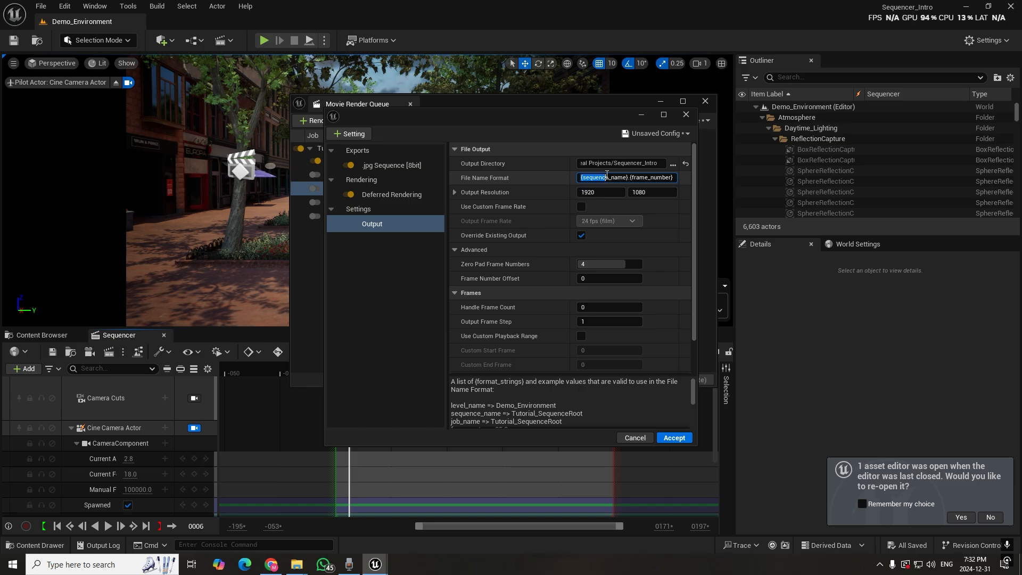
pyautogui.doubleClick(596, 178)
pyautogui.write('shot')
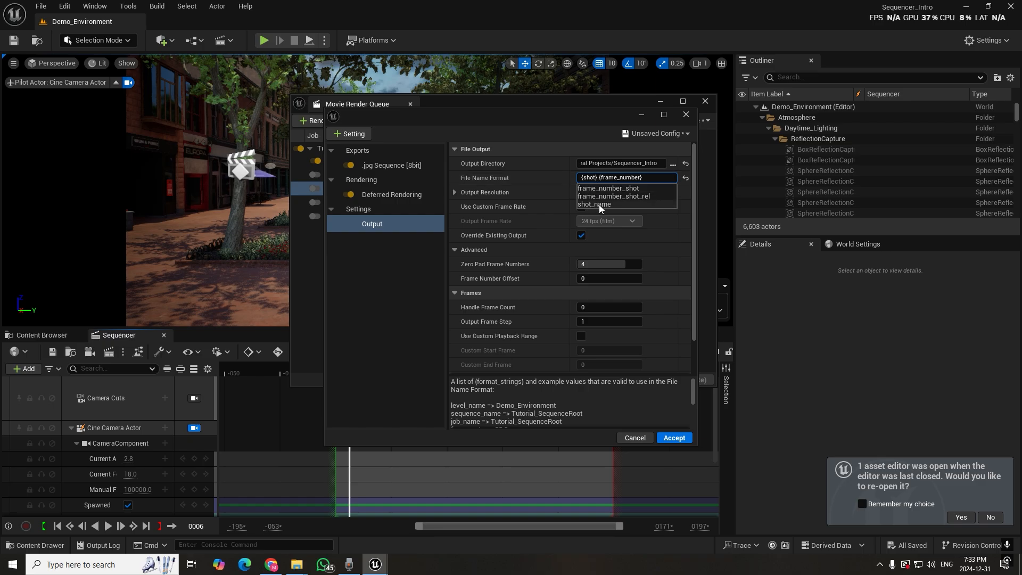
pyautogui.click(599, 205)
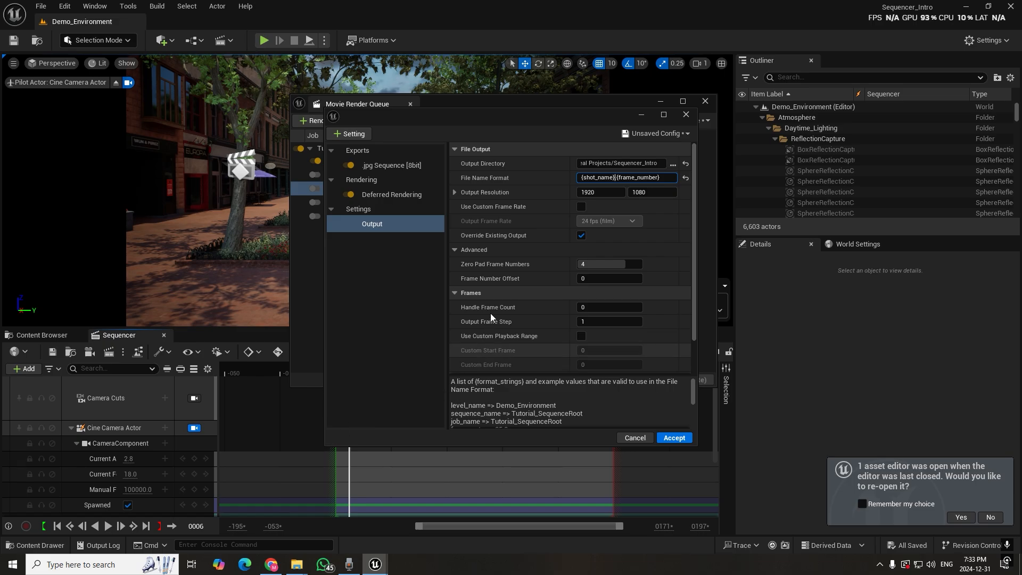
pyautogui.scroll(-5, 551, 379)
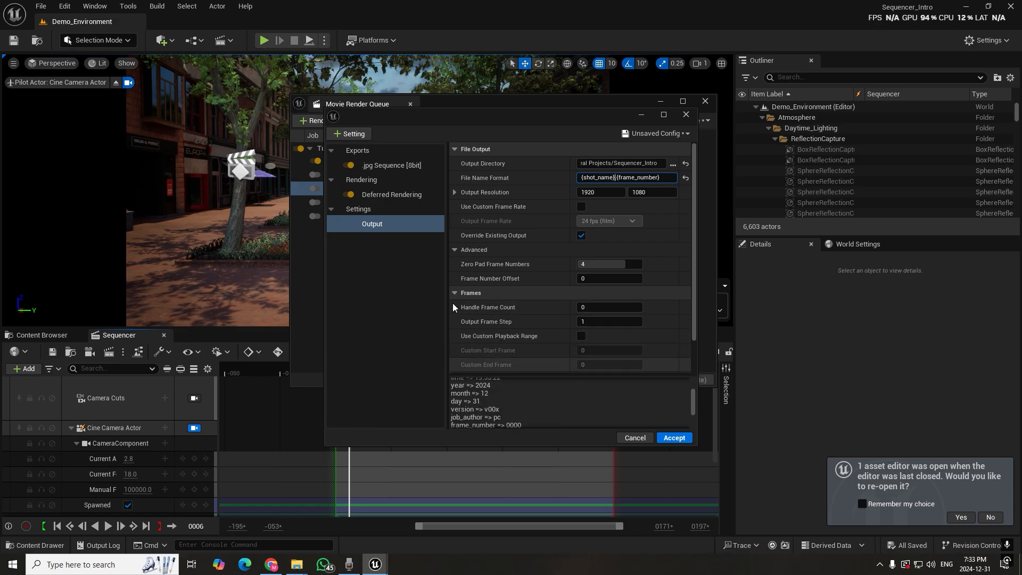
pyautogui.scroll(5, 557, 409)
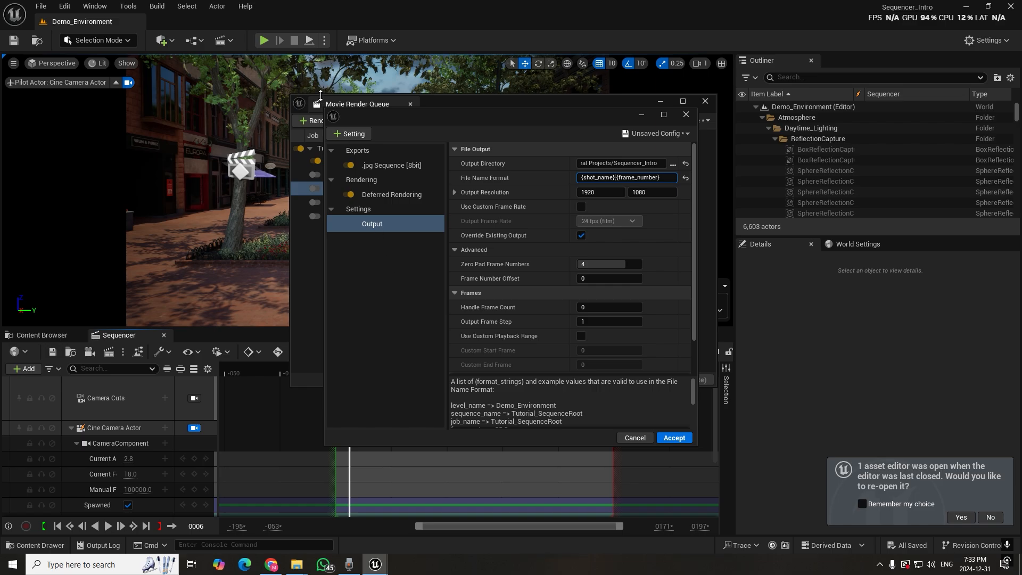
# Add the Anti-aliasing setting to the render configuration, show its advanced warm-up options, and accept the configuration
pyautogui.click(349, 134)
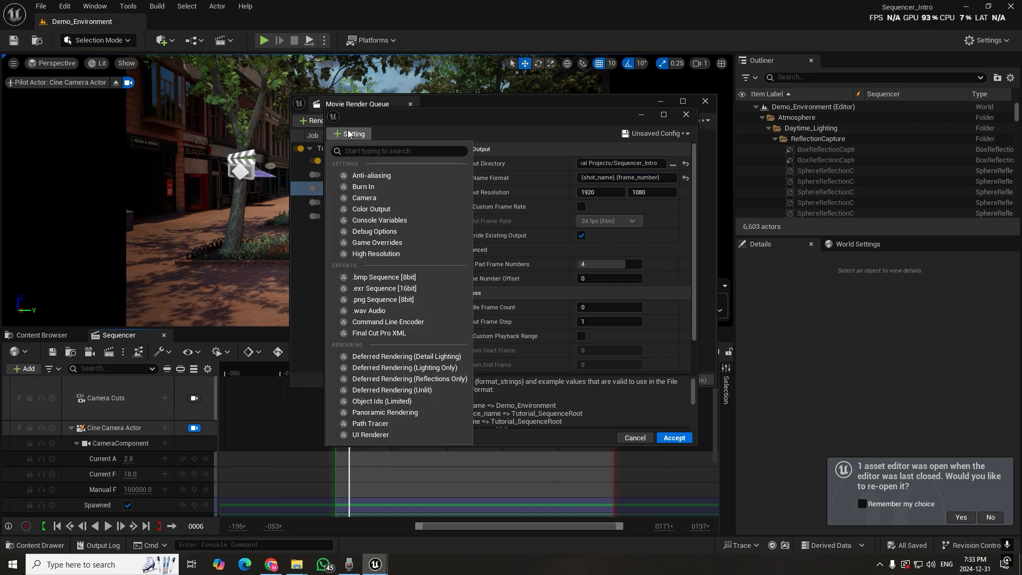
pyautogui.click(369, 176)
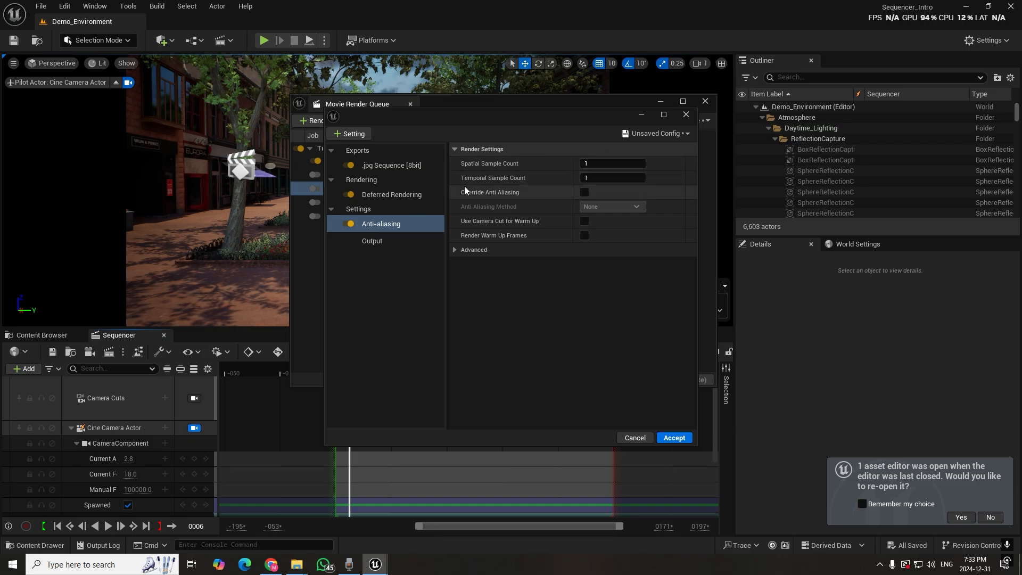
pyautogui.click(456, 250)
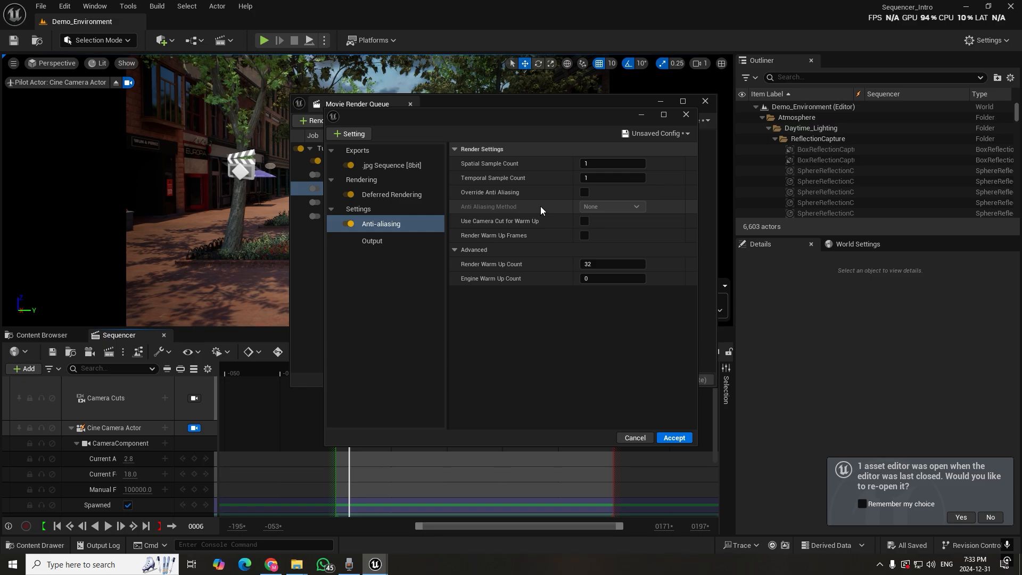
pyautogui.click(360, 134)
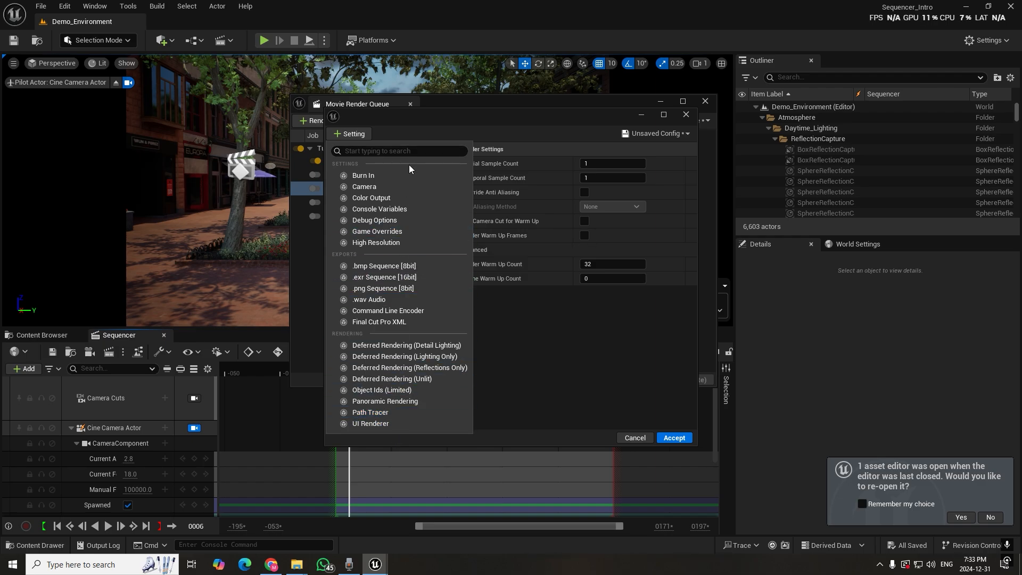
pyautogui.click(544, 349)
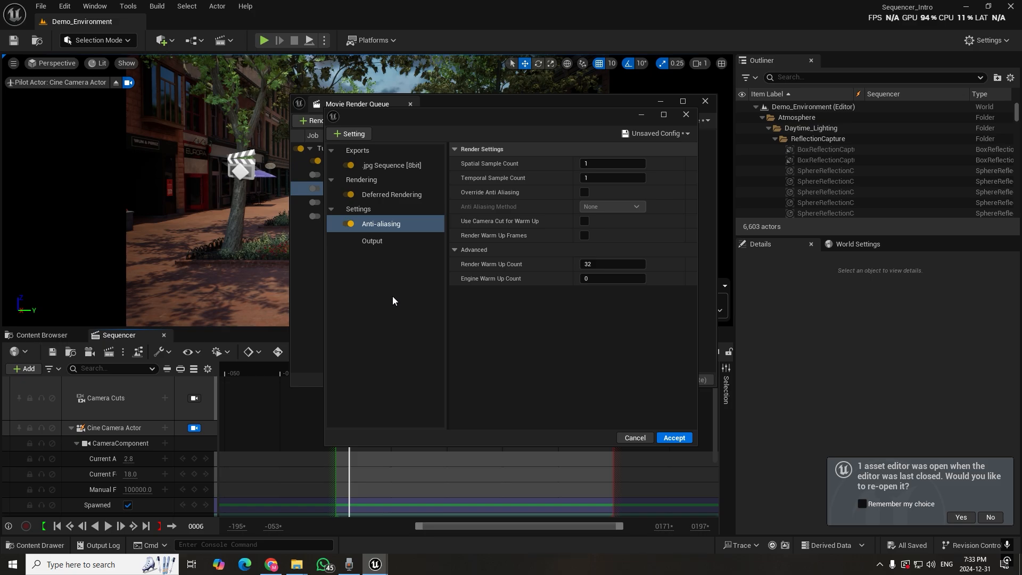
pyautogui.click(634, 437)
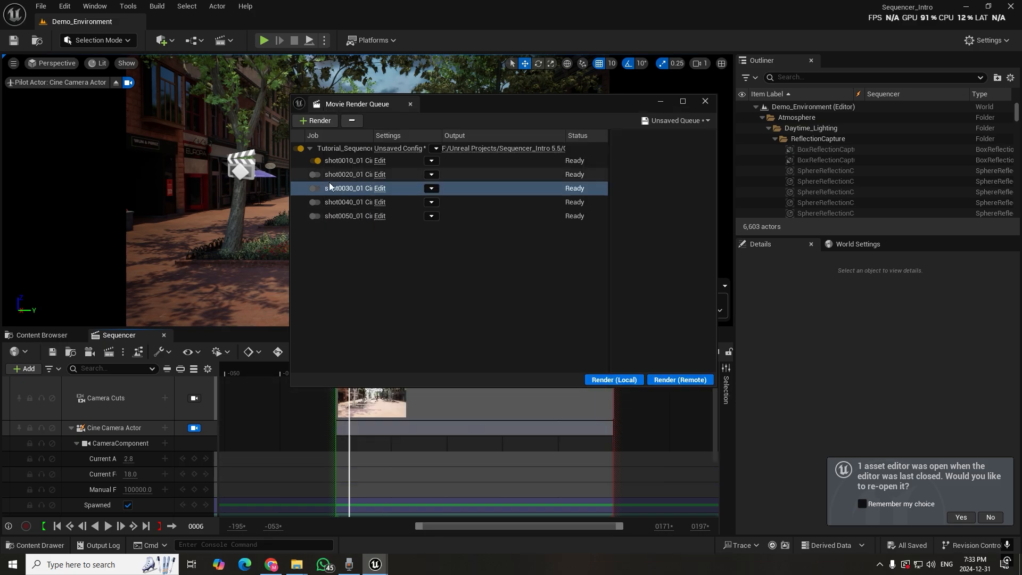
# Start a local render of shot0010_01 from the queue
pyautogui.click(327, 161)
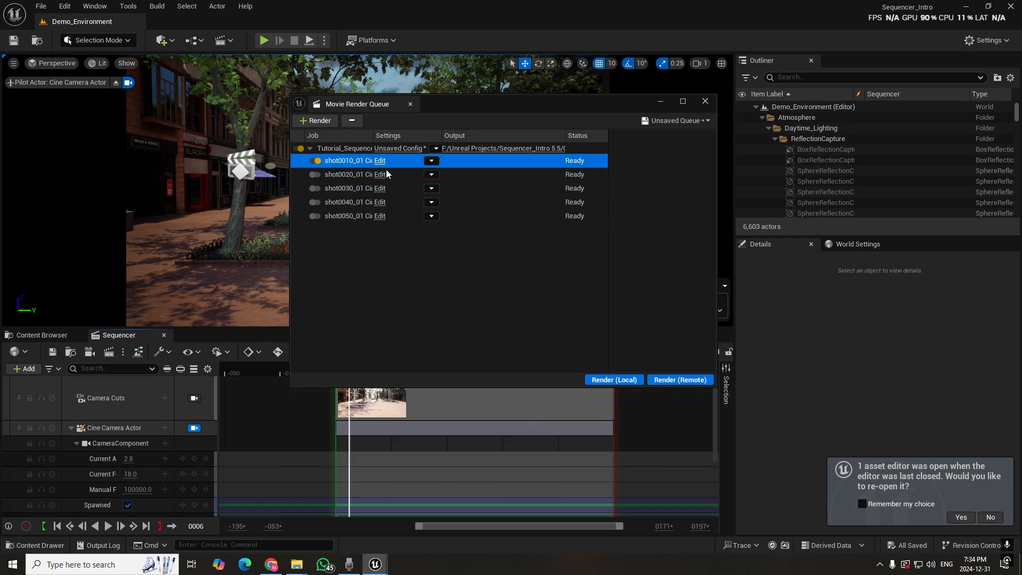
pyautogui.click(610, 382)
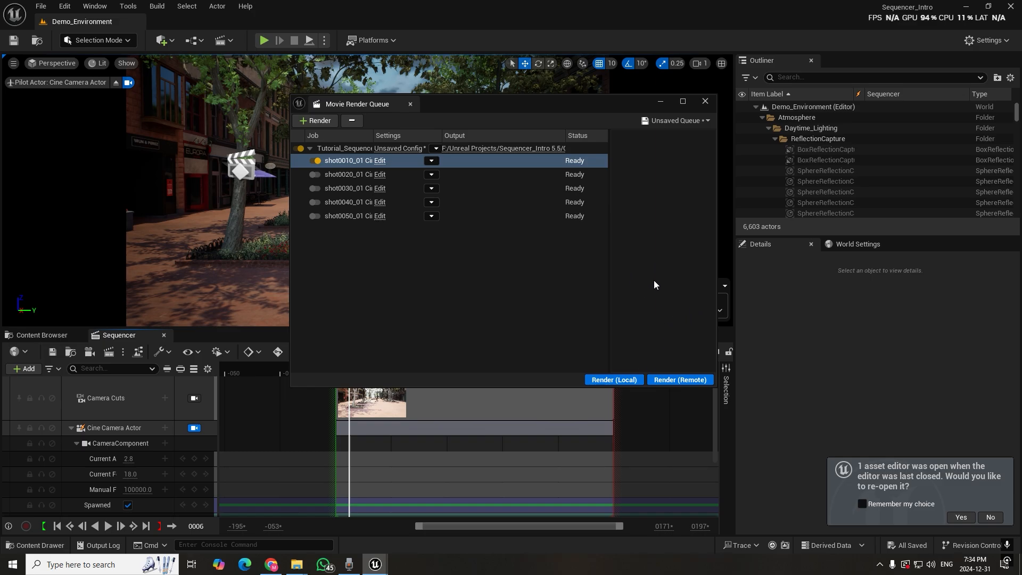
pyautogui.click(606, 382)
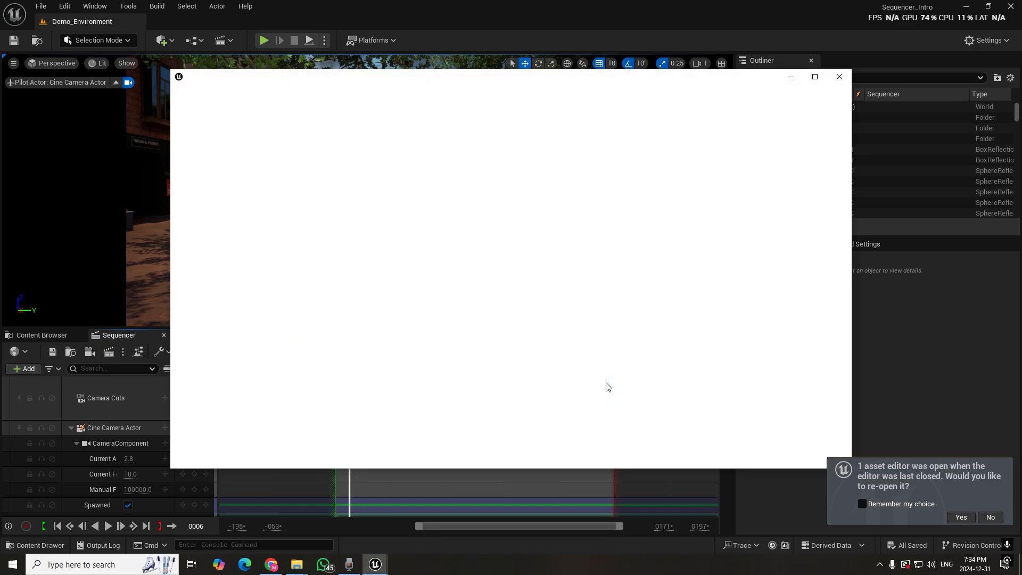
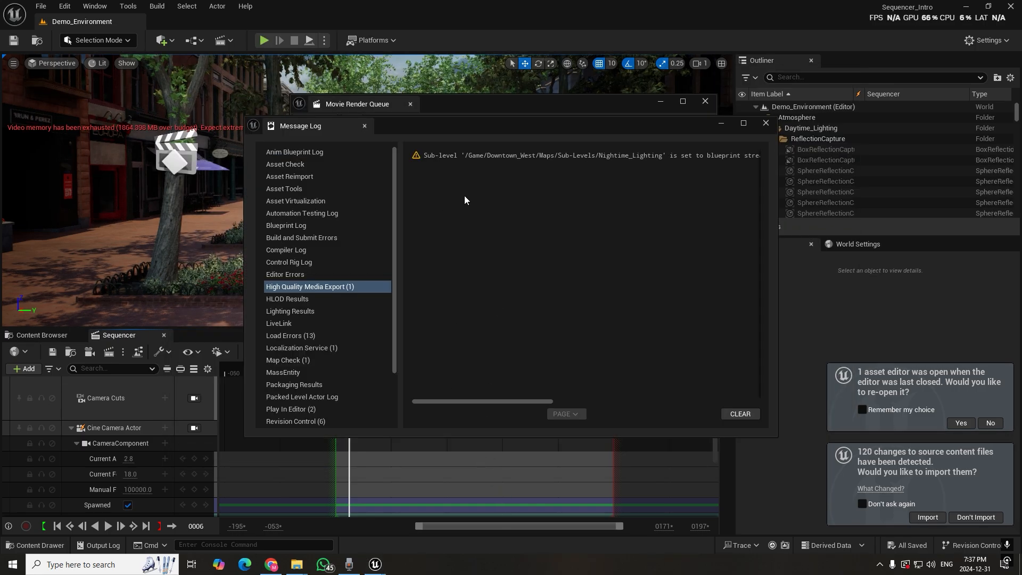
# Minimize the Message Log and Movie Render Queue windows, bring up the Content Browser, and show the desktop
pyautogui.click(722, 123)
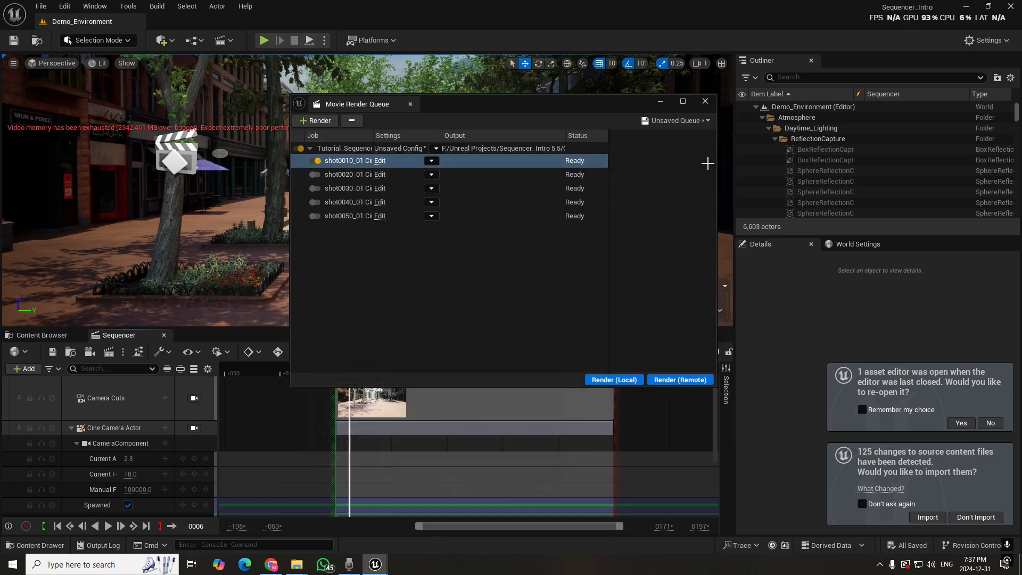
pyautogui.click(661, 103)
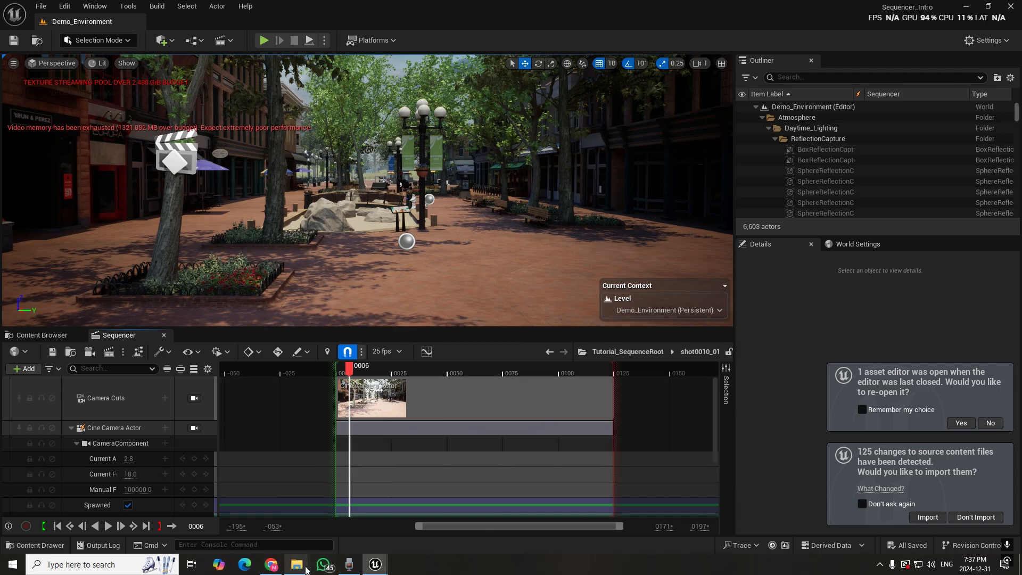
pyautogui.moveTo(298, 565)
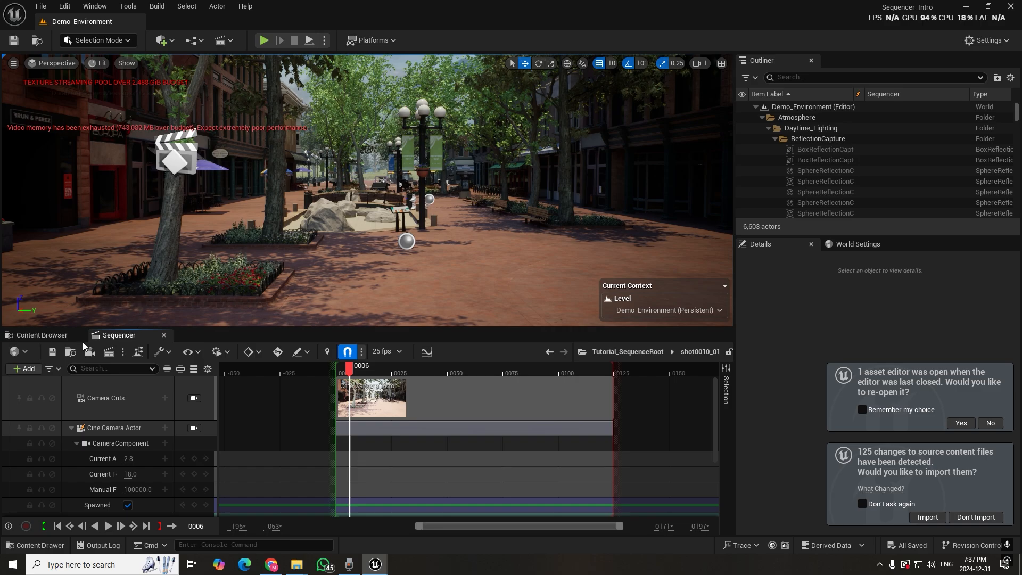
pyautogui.click(65, 336)
pyautogui.press('super+d')
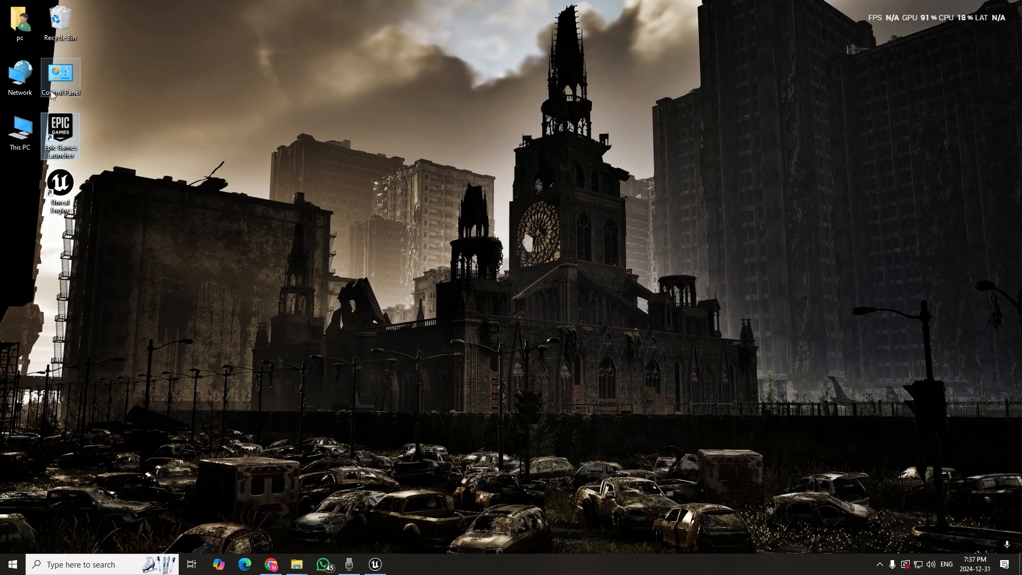
# Open the render output folder Unreal Projects\Sequencer_Intro 5.5\Content\Render_Sequence on the Kingston SSD (F:) drive in File Explorer
pyautogui.doubleClick(20, 130)
pyautogui.doubleClick(738, 265)
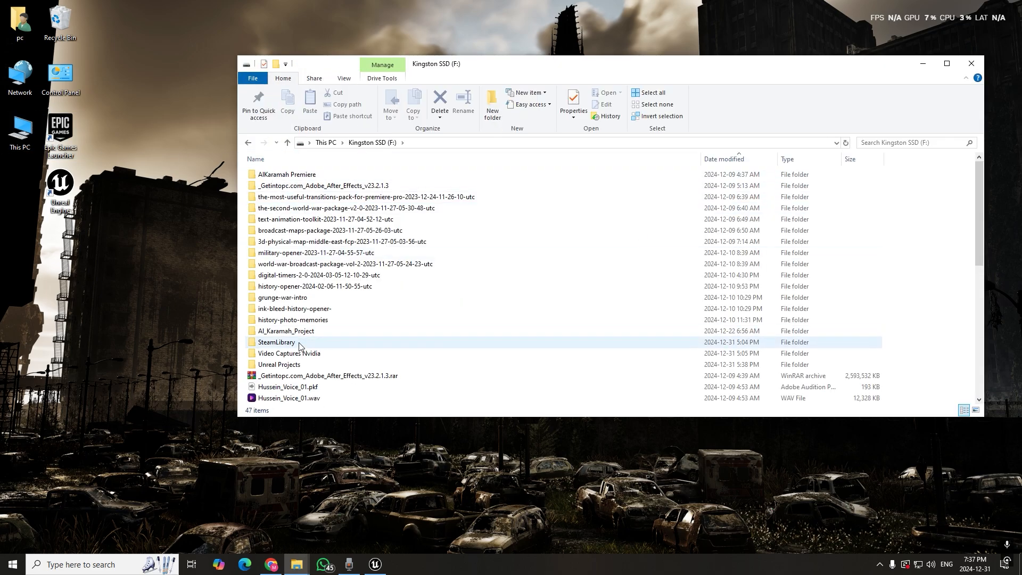
pyautogui.doubleClick(287, 366)
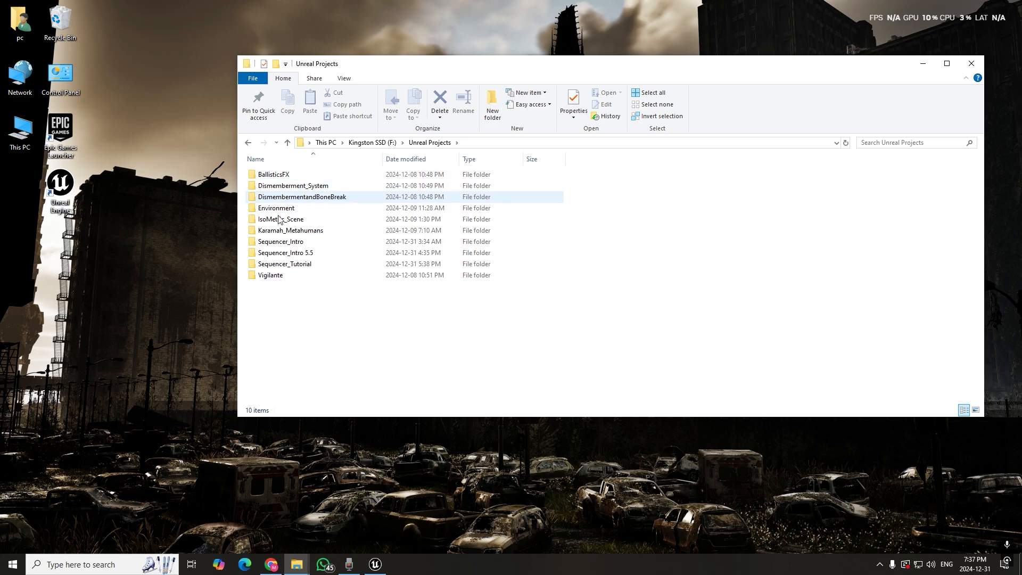
pyautogui.doubleClick(293, 253)
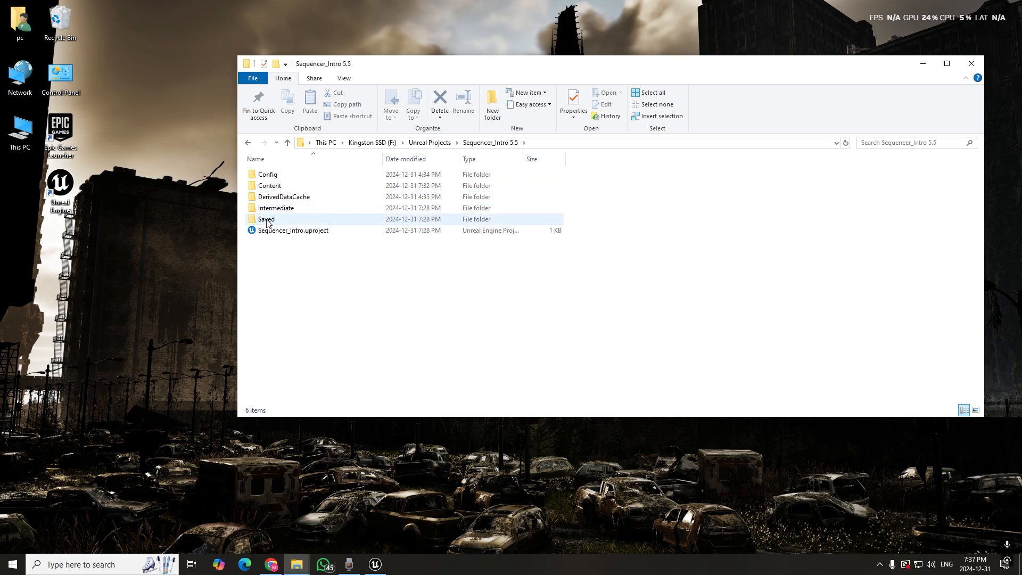
pyautogui.doubleClick(266, 220)
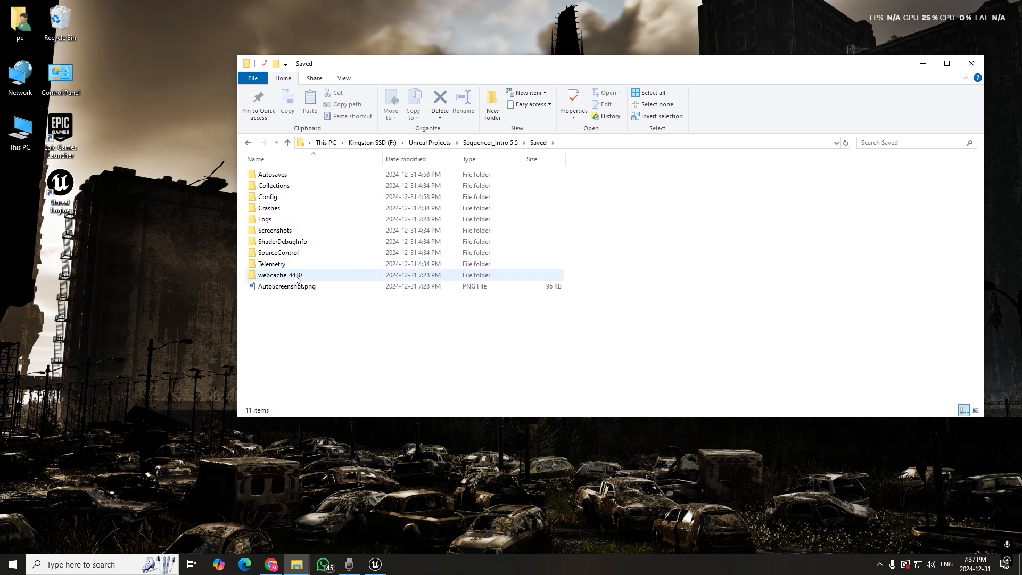
pyautogui.click(500, 144)
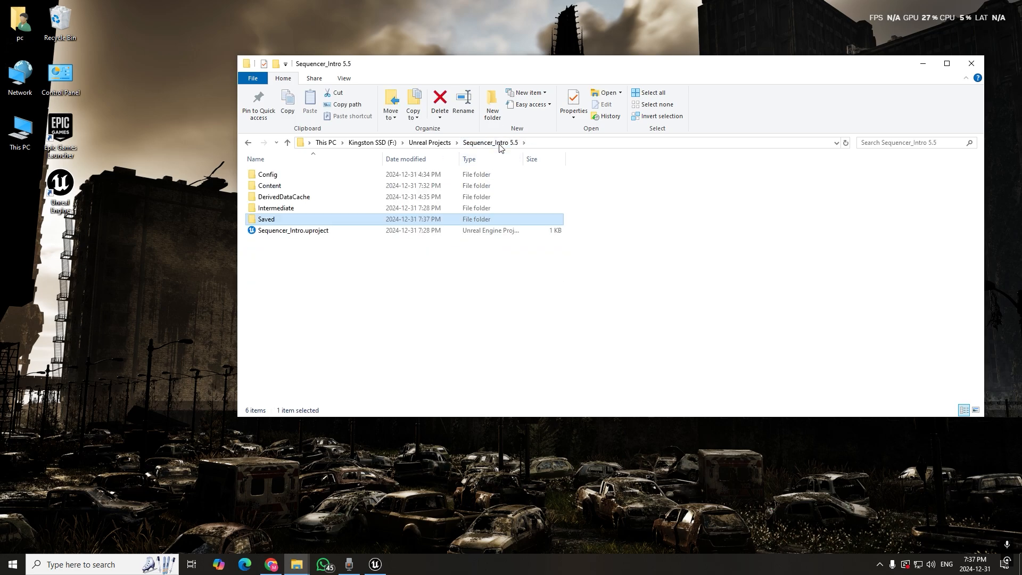
pyautogui.doubleClick(307, 187)
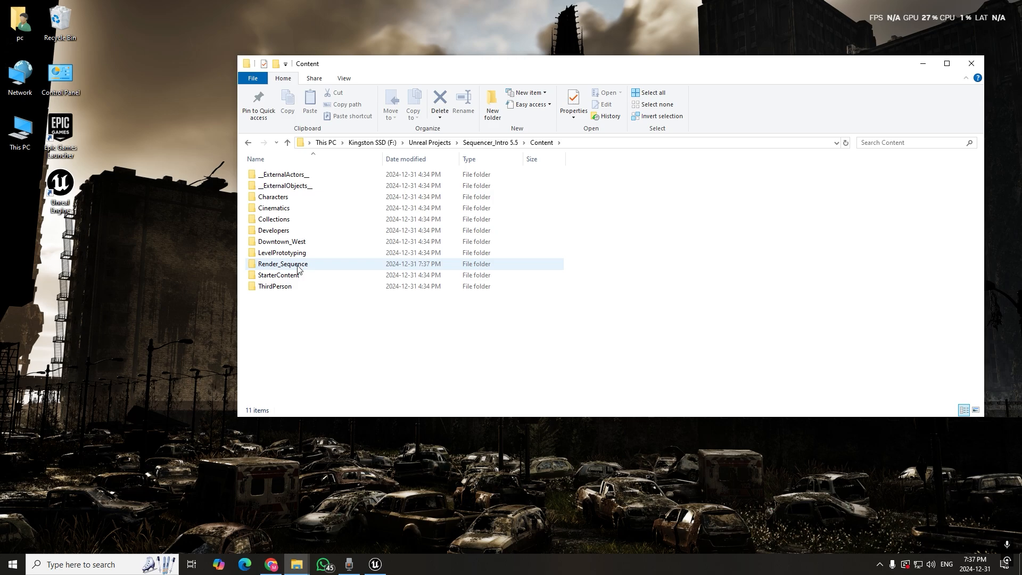
pyautogui.doubleClick(298, 266)
# View the rendered JPEG frames of shot0010_01 in sequence from frame 0000 onward, and close the image viewer
pyautogui.click(274, 193)
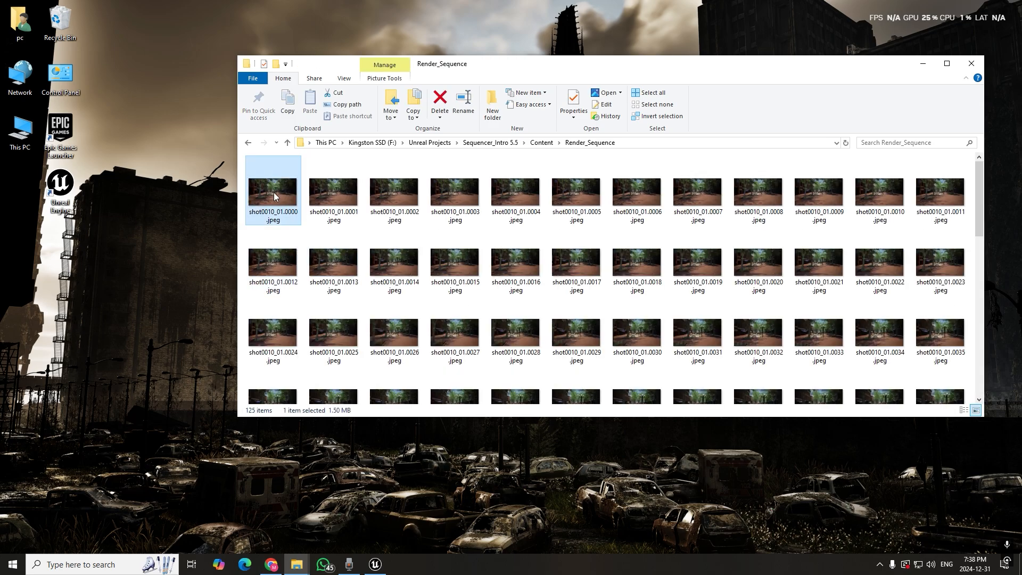
pyautogui.doubleClick(273, 193)
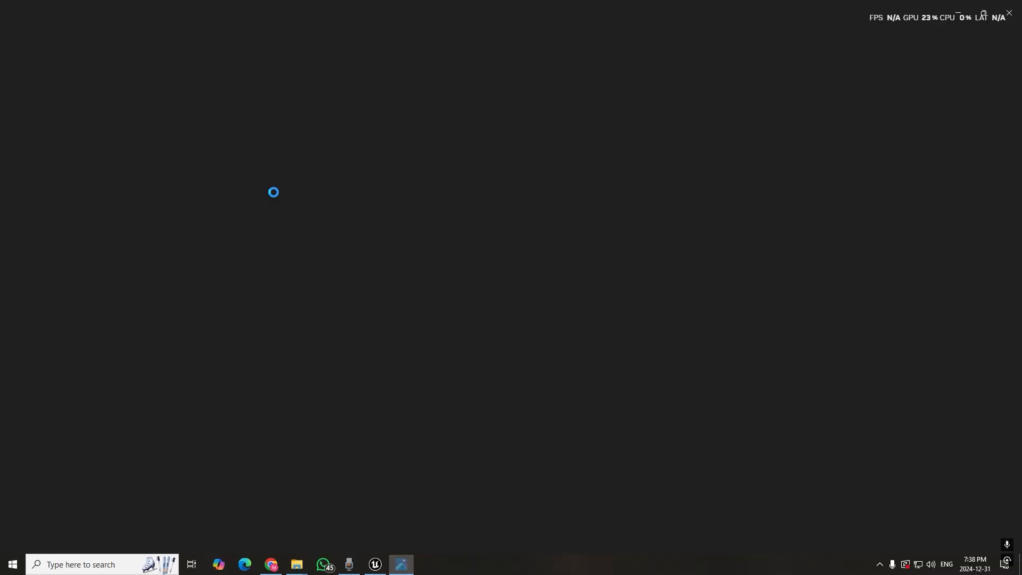
pyautogui.press('Right')
pyautogui.press('Right')
pyautogui.press('Right')
pyautogui.press('Right')
pyautogui.press('Right')
pyautogui.press('Right')
pyautogui.press('Right')
pyautogui.press('Right')
pyautogui.press('Right')
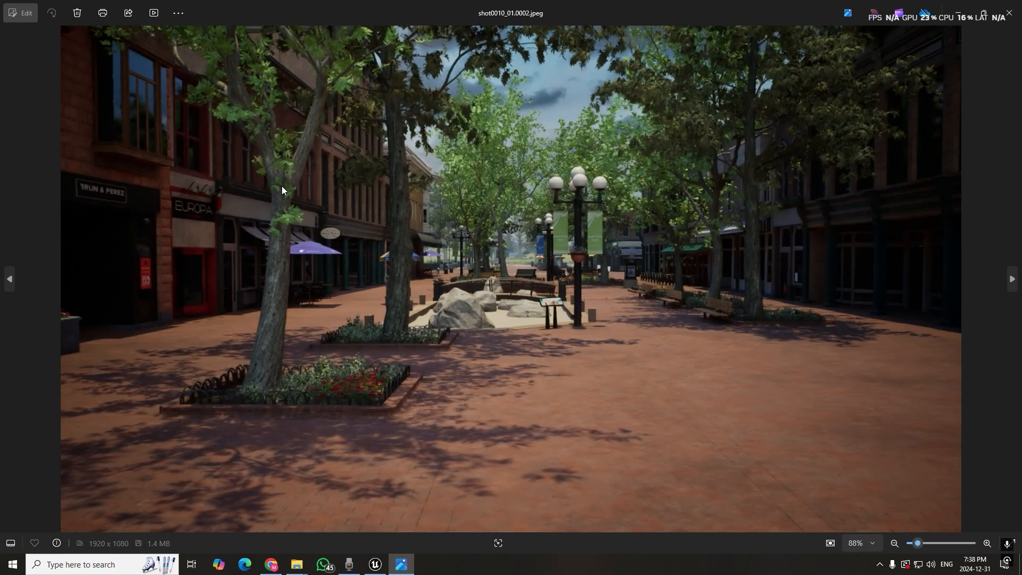
pyautogui.press('Right')
pyautogui.press('Right')
pyautogui.press('Right')
pyautogui.press('Right')
pyautogui.press('Right')
pyautogui.press('Right')
pyautogui.press('Right')
pyautogui.press('Right')
pyautogui.press('Right')
pyautogui.press('Right')
pyautogui.press('Right')
pyautogui.press('Right')
pyautogui.press('Right')
pyautogui.press('Right')
pyautogui.press('Right')
pyautogui.press('Right')
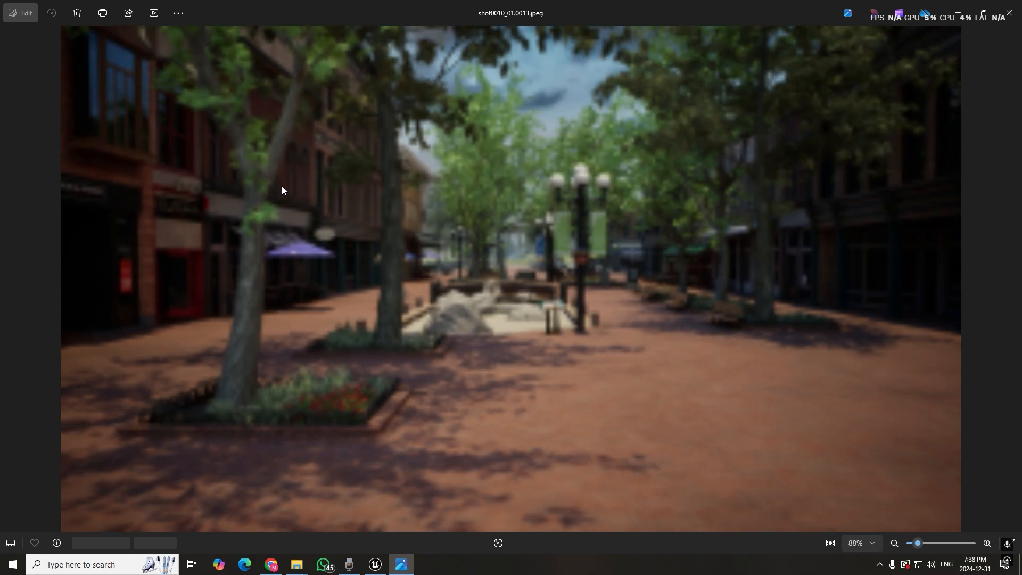
pyautogui.press('Right')
pyautogui.press('Right')
pyautogui.press('Right')
pyautogui.press('Right')
pyautogui.press('Right')
pyautogui.press('Right')
pyautogui.press('Right')
pyautogui.press('Right')
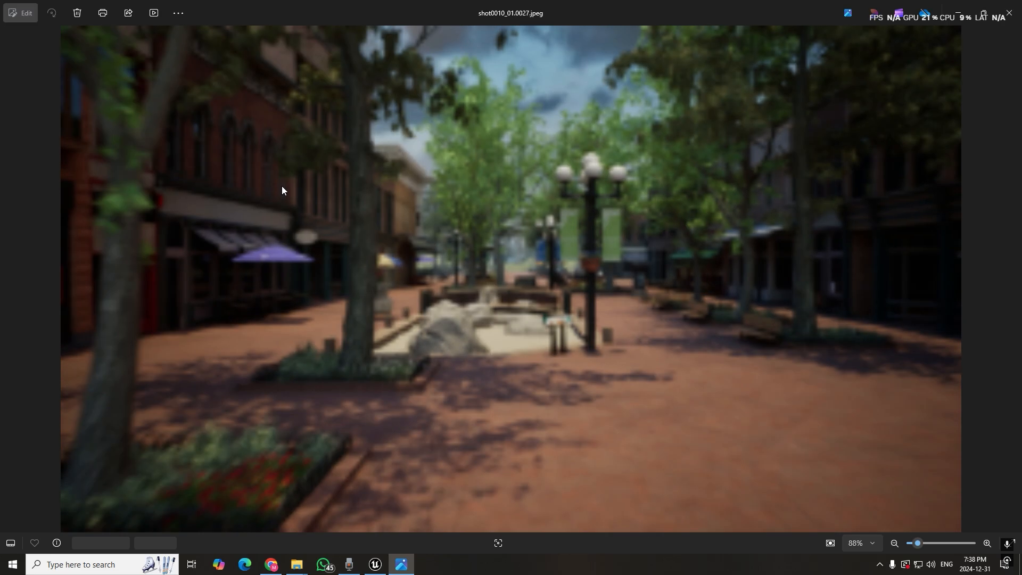
pyautogui.press('Right')
pyautogui.press('Right')
pyautogui.press('Right')
pyautogui.press('Right')
pyautogui.press('Right')
pyautogui.press('Right')
pyautogui.press('Right')
pyautogui.press('Right')
pyautogui.press('Right')
pyautogui.press('Right')
pyautogui.press('Right')
pyautogui.press('Right')
pyautogui.press('Right')
pyautogui.press('Right')
pyautogui.press('Right')
pyautogui.press('Right')
pyautogui.press('Right')
pyautogui.press('Right')
pyautogui.press('Right')
pyautogui.press('Right')
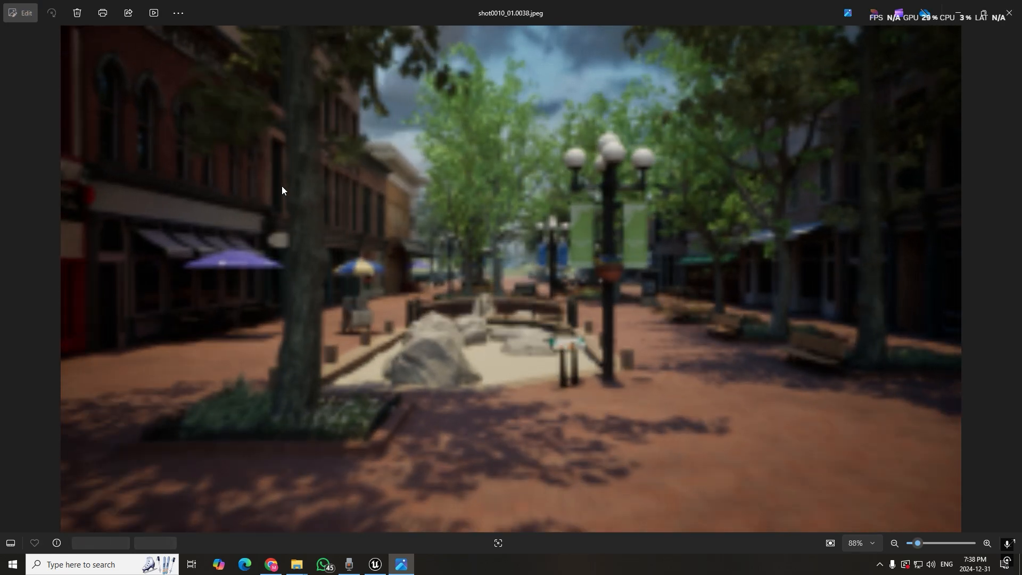
pyautogui.press('Right')
pyautogui.press('Right')
pyautogui.press('Right')
pyautogui.press('Right')
pyautogui.press('Right')
pyautogui.press('Right')
pyautogui.press('Right')
pyautogui.press('Right')
pyautogui.press('Right')
pyautogui.press('Right')
pyautogui.press('Right')
pyautogui.press('Right')
pyautogui.press('Right')
pyautogui.press('Right')
pyautogui.press('Right')
pyautogui.press('Right')
pyautogui.press('Right')
pyautogui.press('Right')
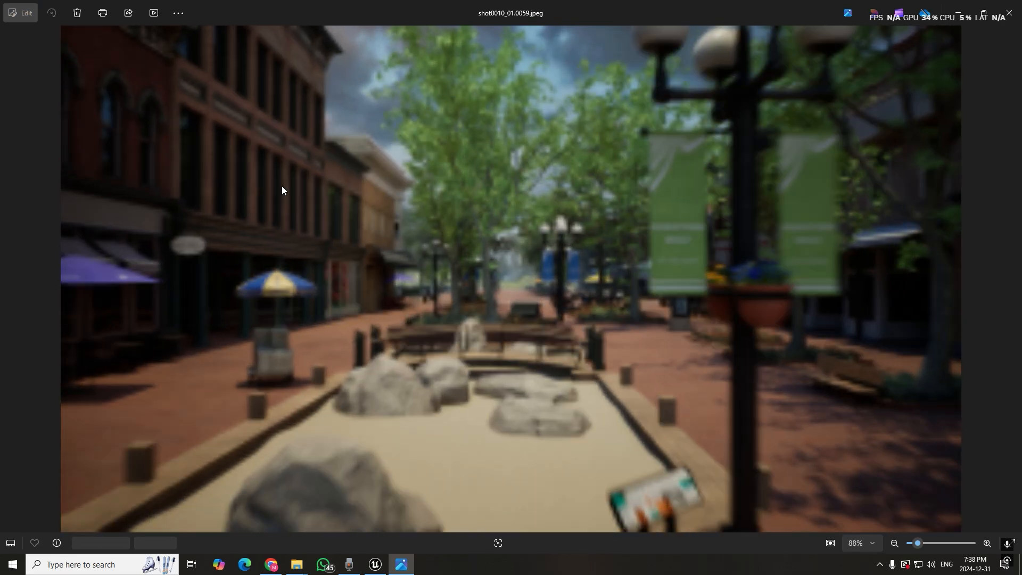
pyautogui.press('Right')
pyautogui.press('Right')
pyautogui.press('Right')
pyautogui.press('Right')
pyautogui.press('Right')
pyautogui.press('Right')
pyautogui.press('Right')
pyautogui.press('Right')
pyautogui.press('Right')
pyautogui.press('Right')
pyautogui.press('Right')
pyautogui.press('Right')
pyautogui.press('Right')
pyautogui.press('Right')
pyautogui.press('Right')
pyautogui.press('Right')
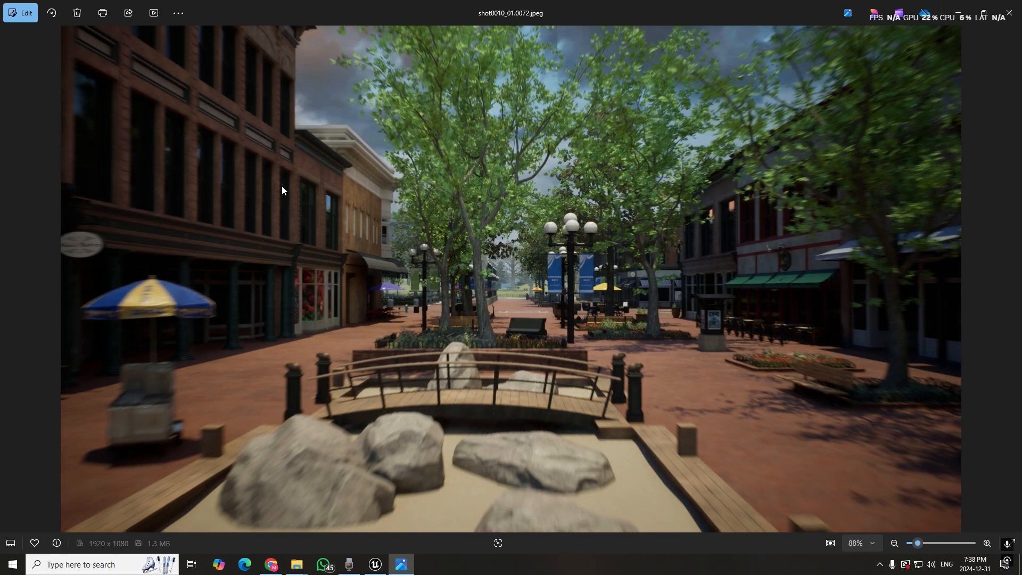
pyautogui.press('Right')
pyautogui.press('Right')
pyautogui.press('Right')
pyautogui.press('Right')
pyautogui.press('Right')
pyautogui.press('Right')
pyautogui.press('Right')
pyautogui.press('Right')
pyautogui.press('Right')
pyautogui.press('Right')
pyautogui.press('Right')
pyautogui.press('Right')
pyautogui.press('Right')
pyautogui.press('Right')
pyautogui.press('Right')
pyautogui.press('Right')
pyautogui.press('Right')
pyautogui.press('Right')
pyautogui.press('Right')
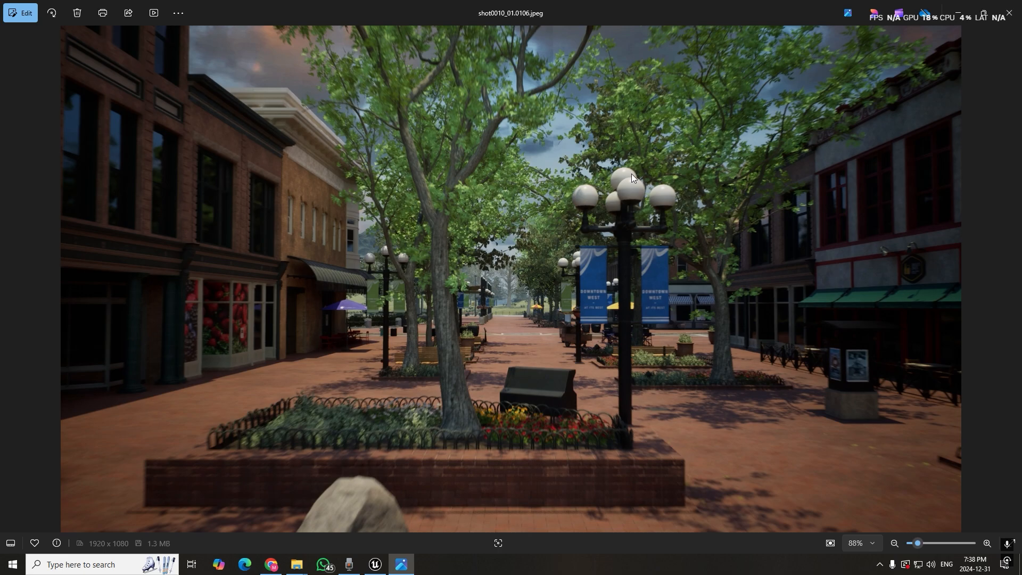
pyautogui.click(1009, 14)
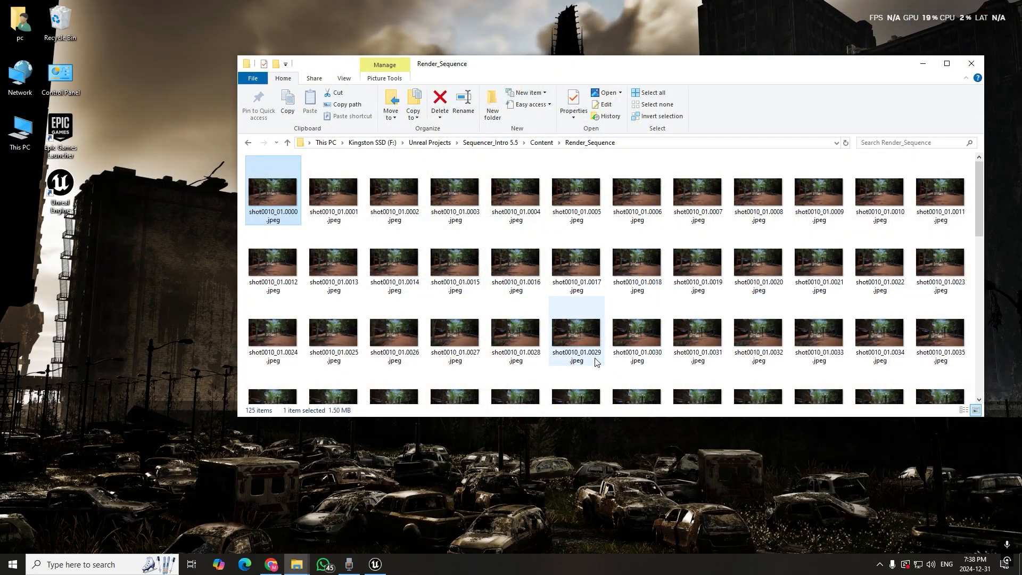
# Look over the remaining frames in the Render_Sequence folder and go back to the project's Content folder
pyautogui.scroll(-10, 471, 298)
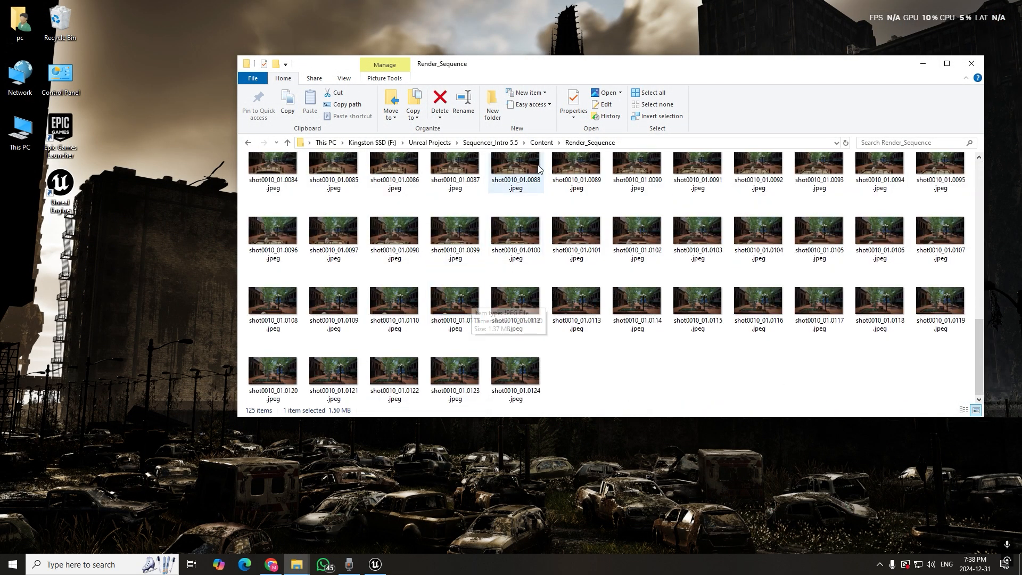
pyautogui.click(542, 143)
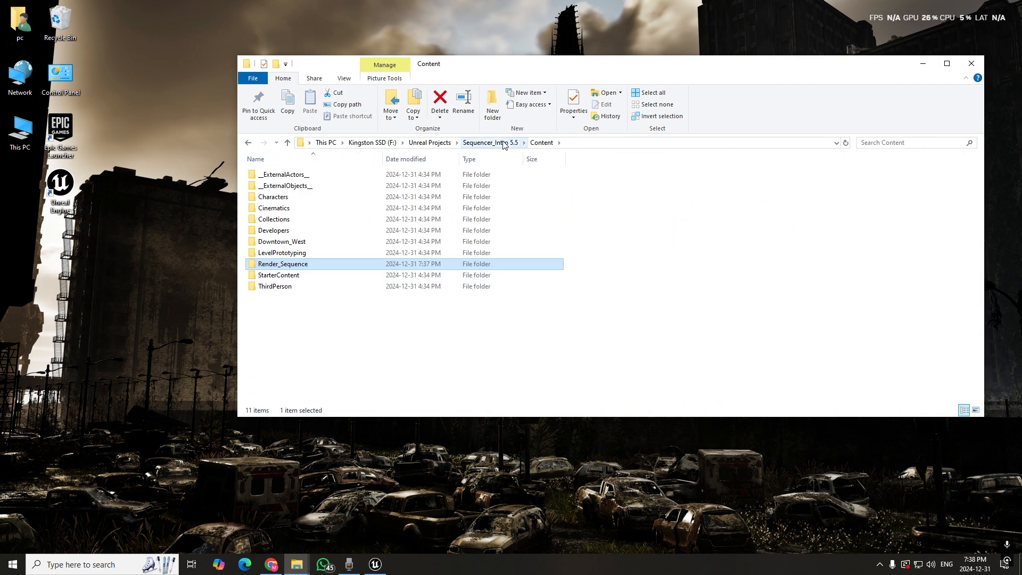
pyautogui.click(376, 341)
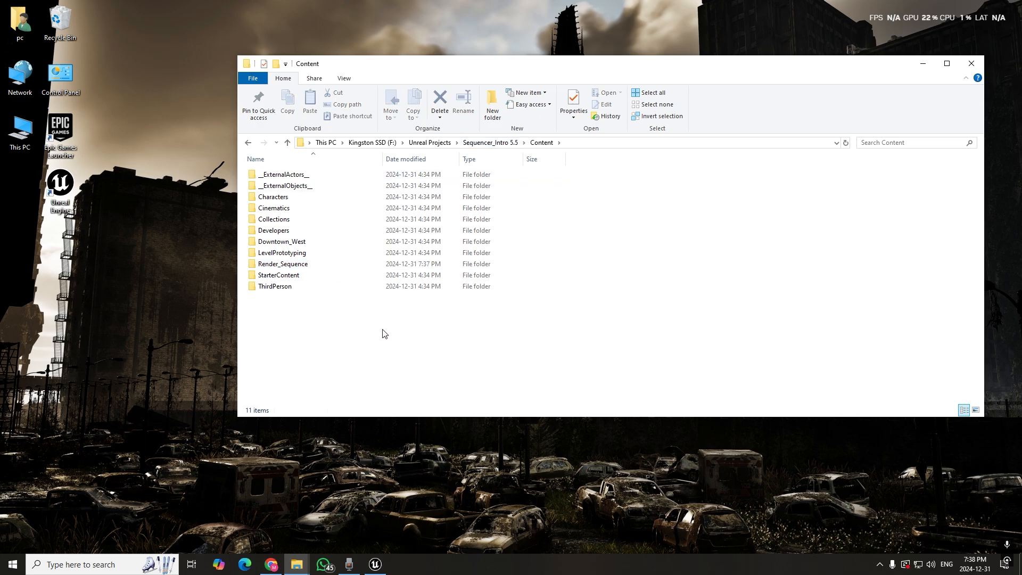
# Return to Unreal Engine's Sequencer, change the render method to Movie Scene Capture (Legacy), and open its render movie settings
pyautogui.click(375, 564)
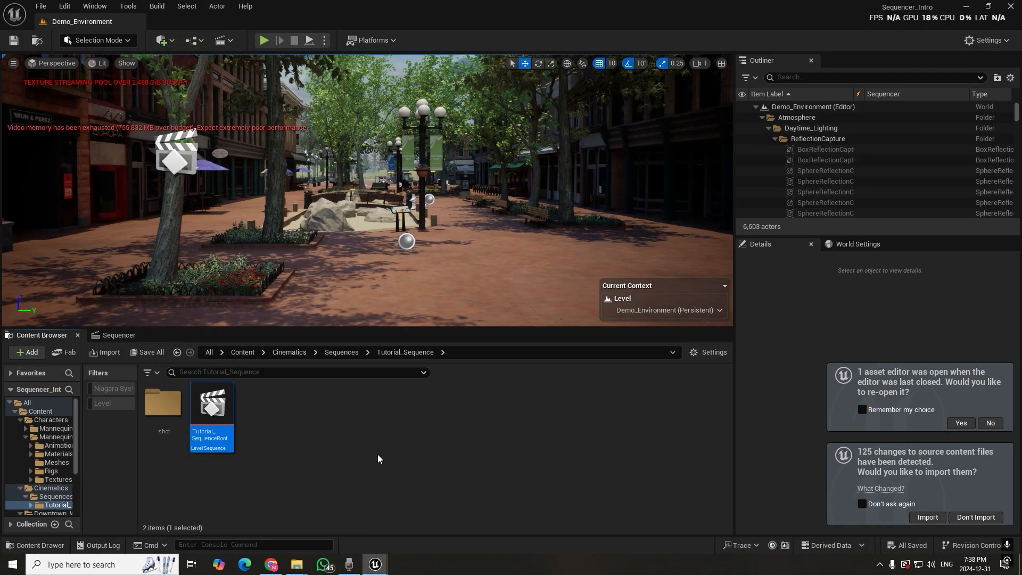
pyautogui.click(107, 338)
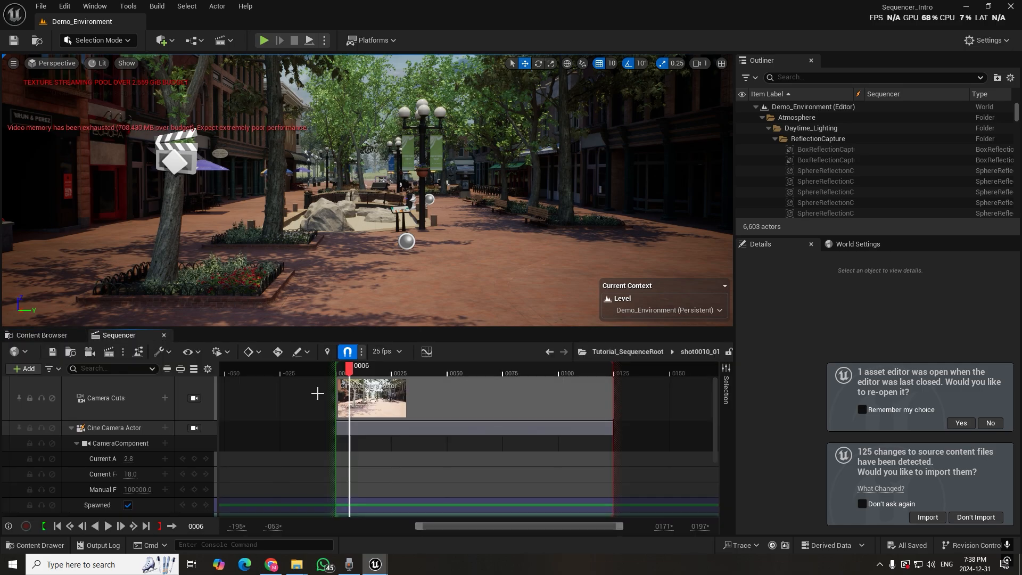
pyautogui.click(109, 352)
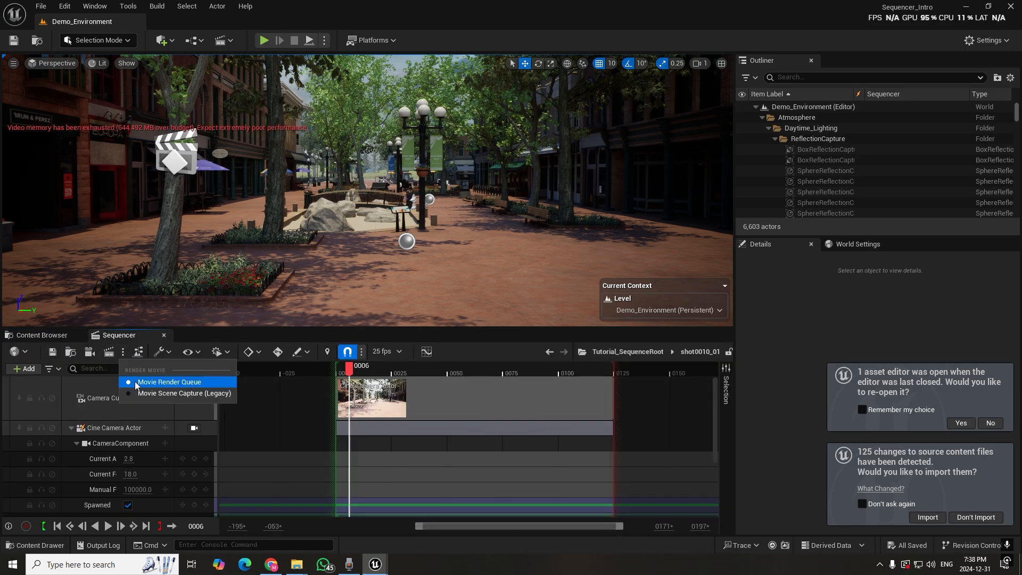
pyautogui.click(147, 394)
pyautogui.click(108, 352)
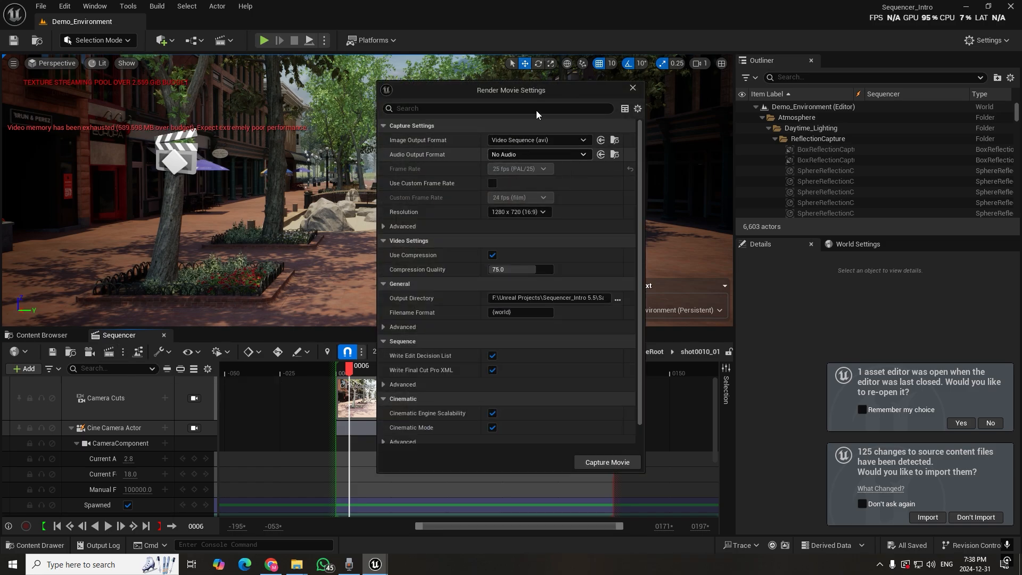
# Configure the capture as Video Sequence (avi) with a compression quality of 100 and a resolution of 1920 x 1080 (16:9)
pyautogui.click(573, 140)
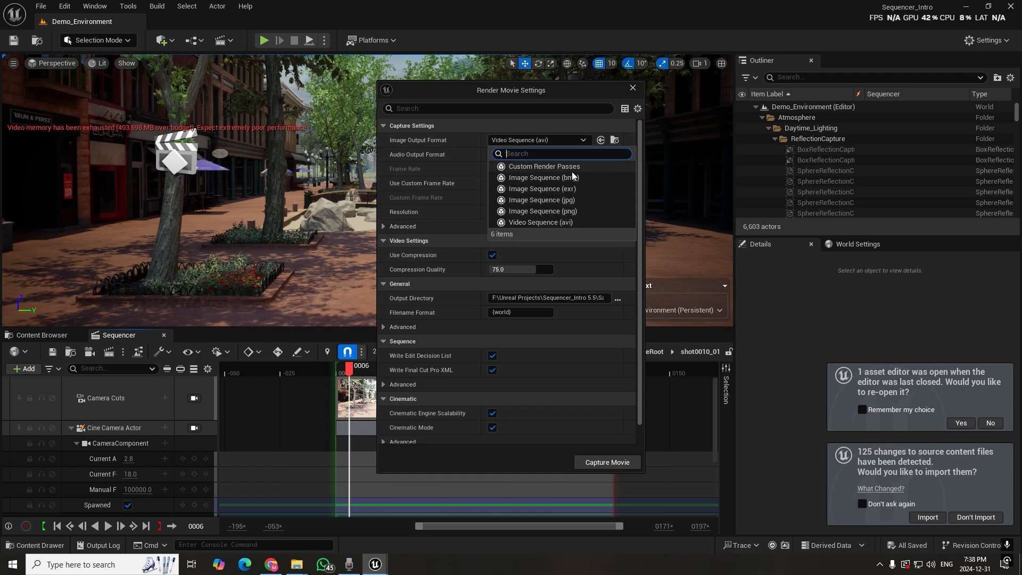
pyautogui.click(556, 224)
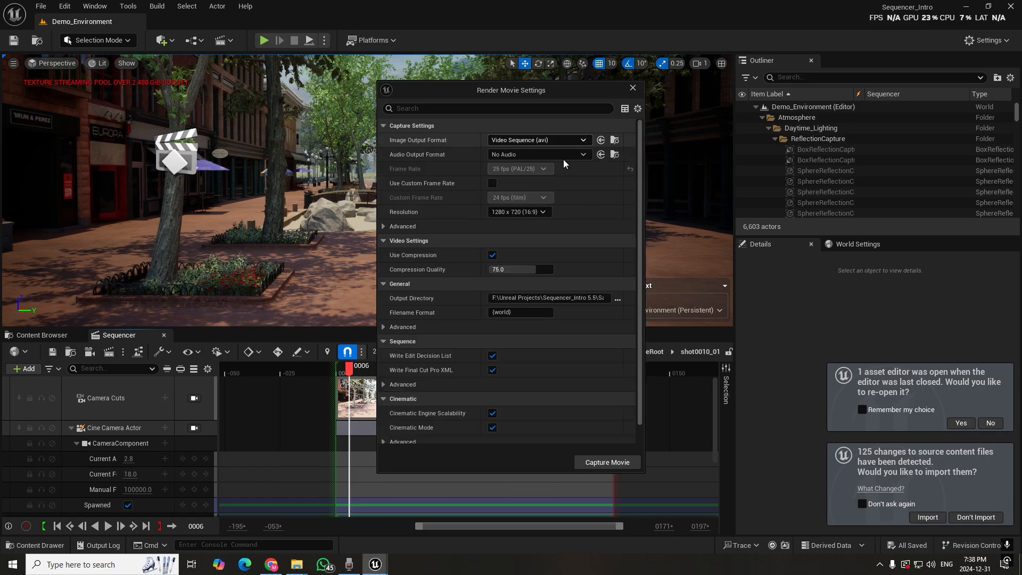
pyautogui.moveTo(524, 269); pyautogui.dragTo(554, 269)
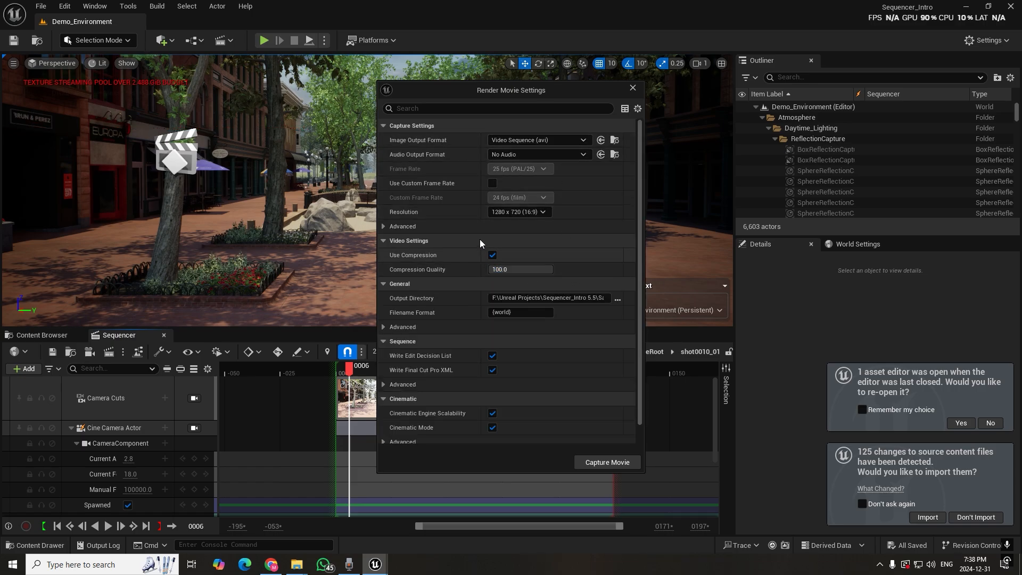
pyautogui.click(545, 210)
pyautogui.click(521, 263)
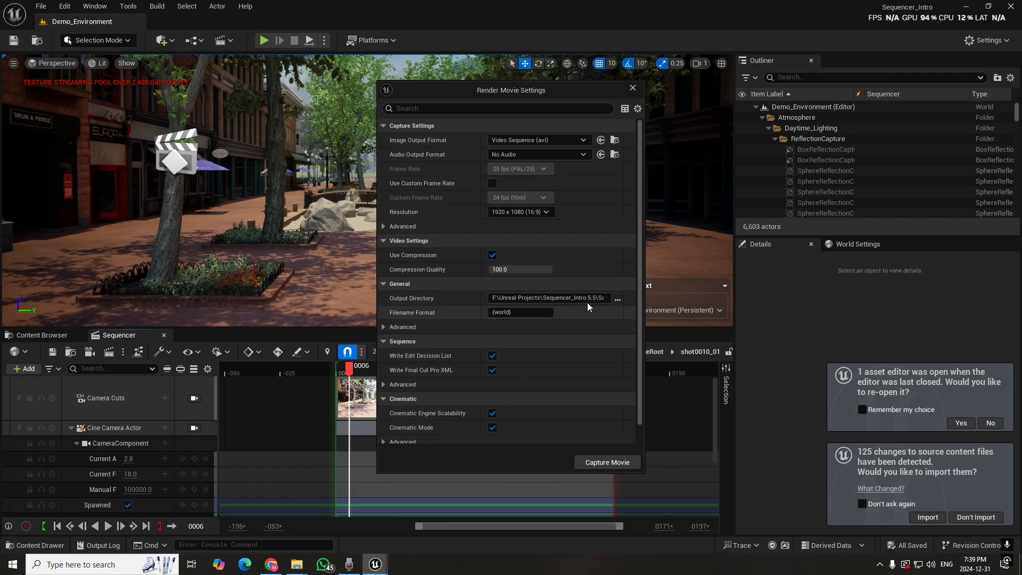
# Check the output directory selection without changing it, and capture the movie of shot0010_01
pyautogui.click(619, 300)
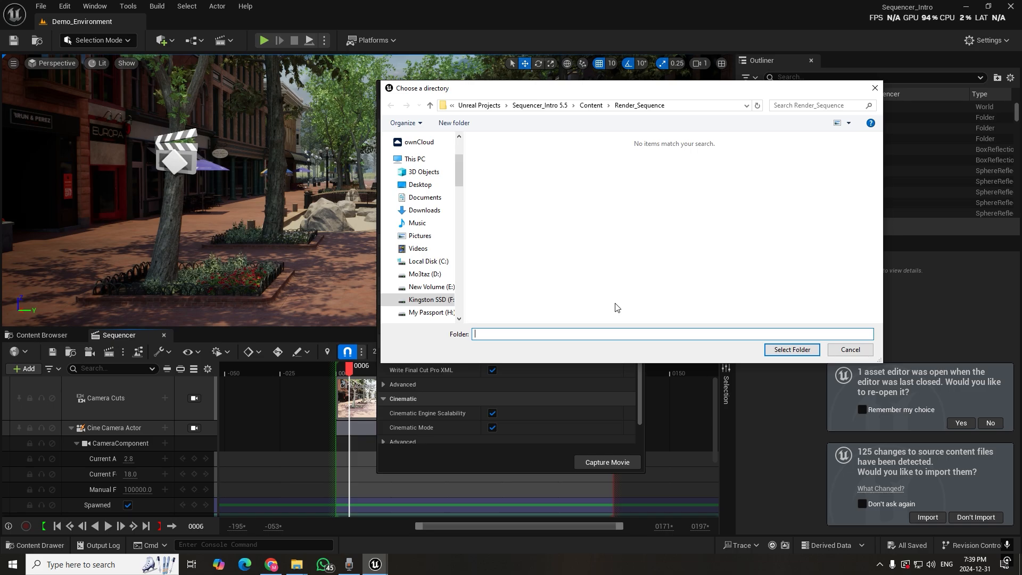
pyautogui.click(851, 351)
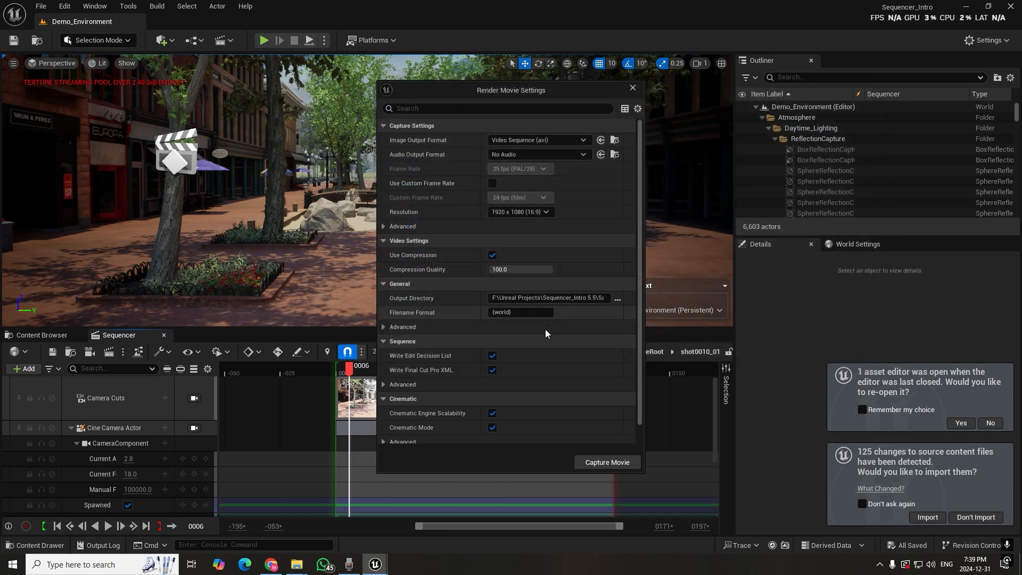
pyautogui.click(607, 461)
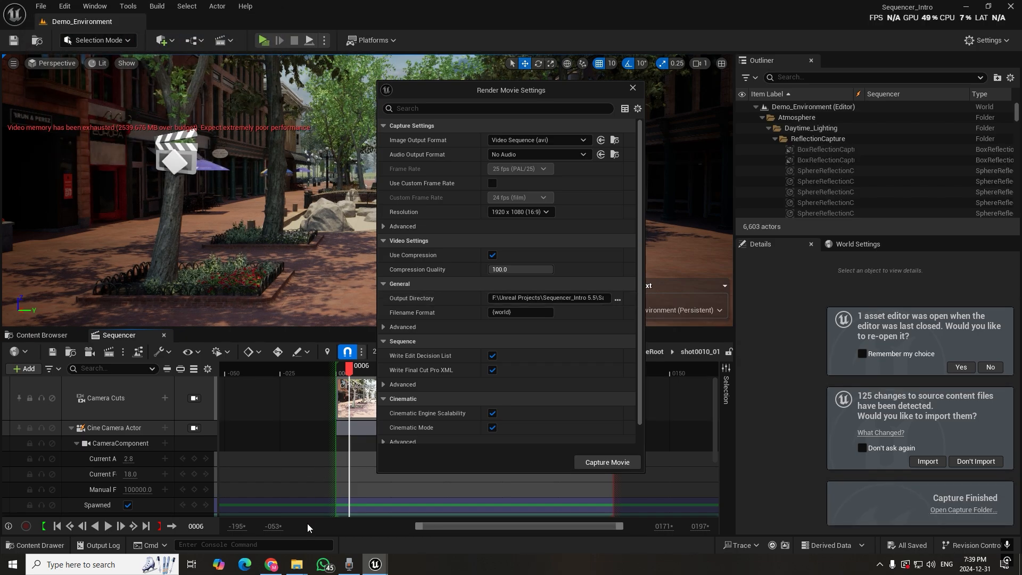
# Switch to File Explorer's window showing the project's Content folder and clear the other Explorer windows out of the way
pyautogui.moveTo(297, 564)
pyautogui.click(394, 529)
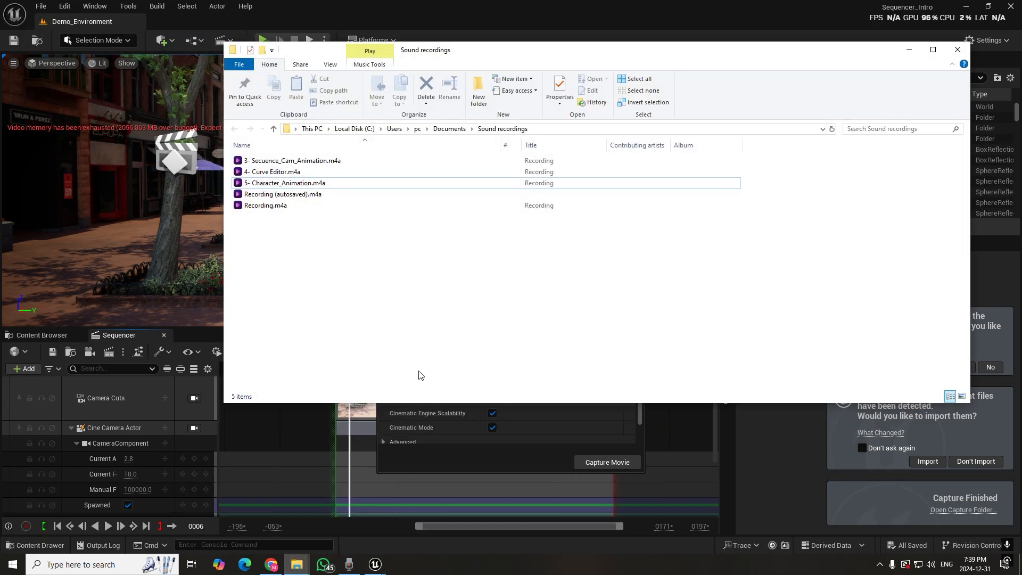
pyautogui.moveTo(297, 565)
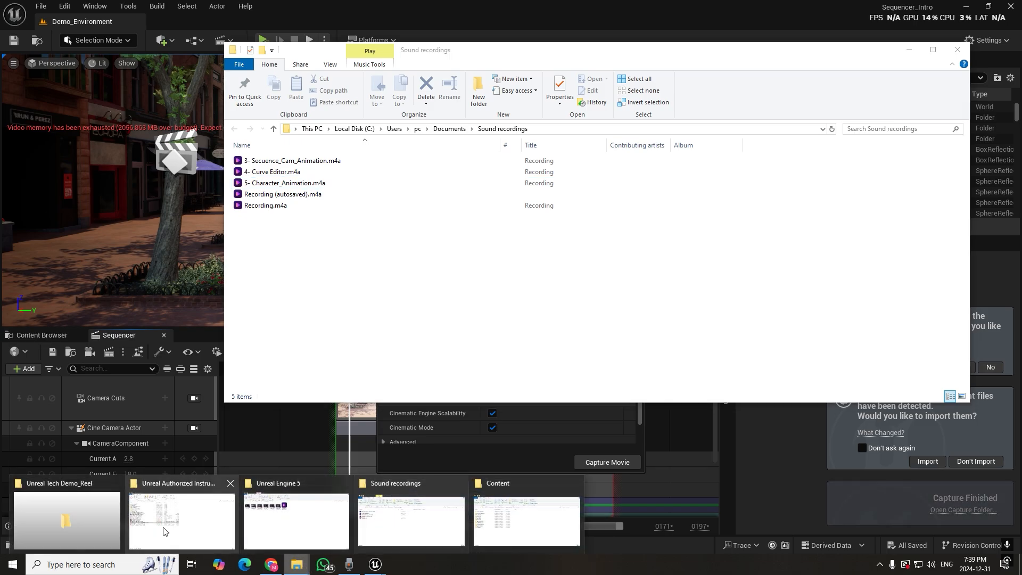
pyautogui.click(221, 539)
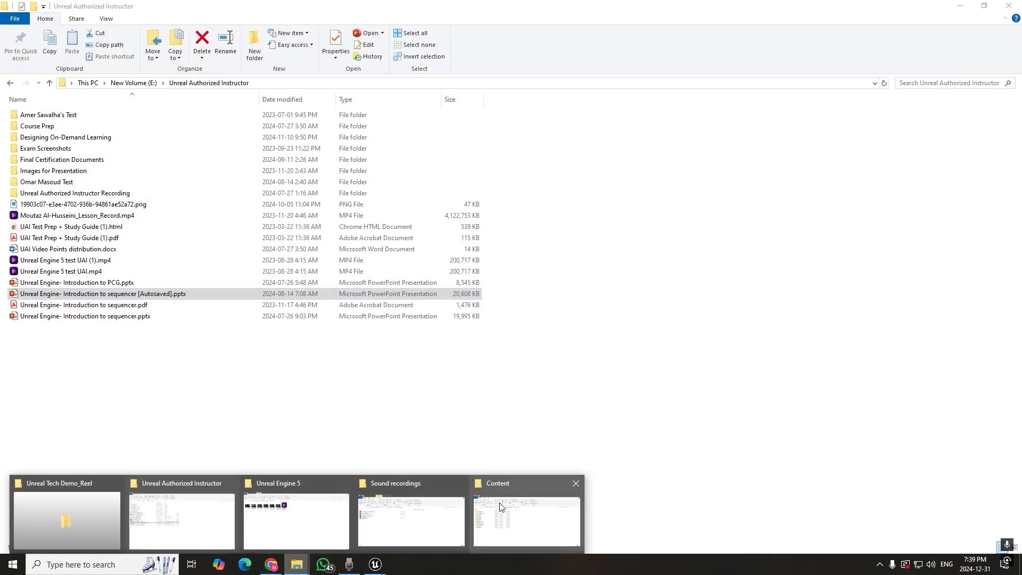
pyautogui.click(501, 514)
pyautogui.click(985, 6)
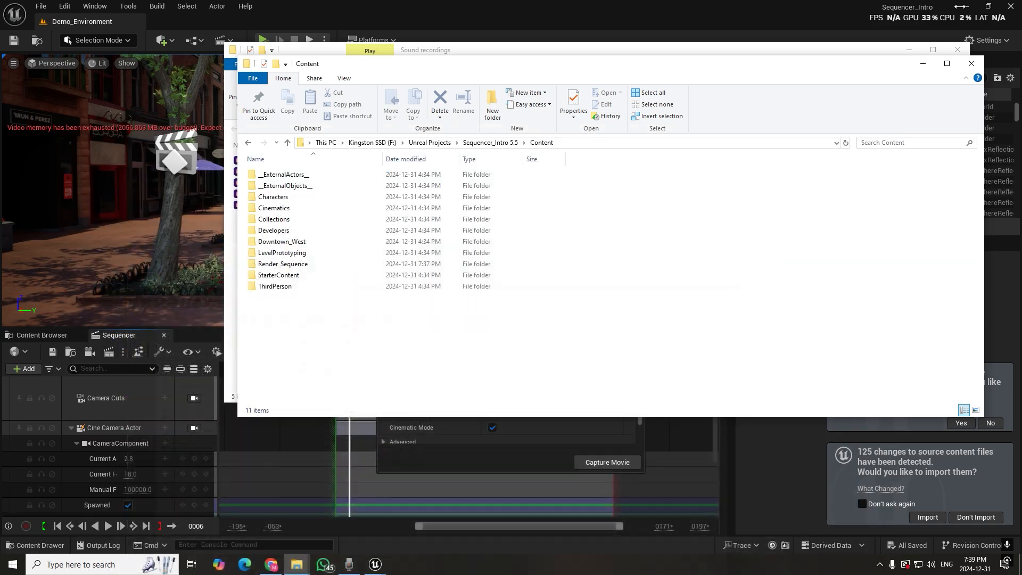
pyautogui.click(910, 51)
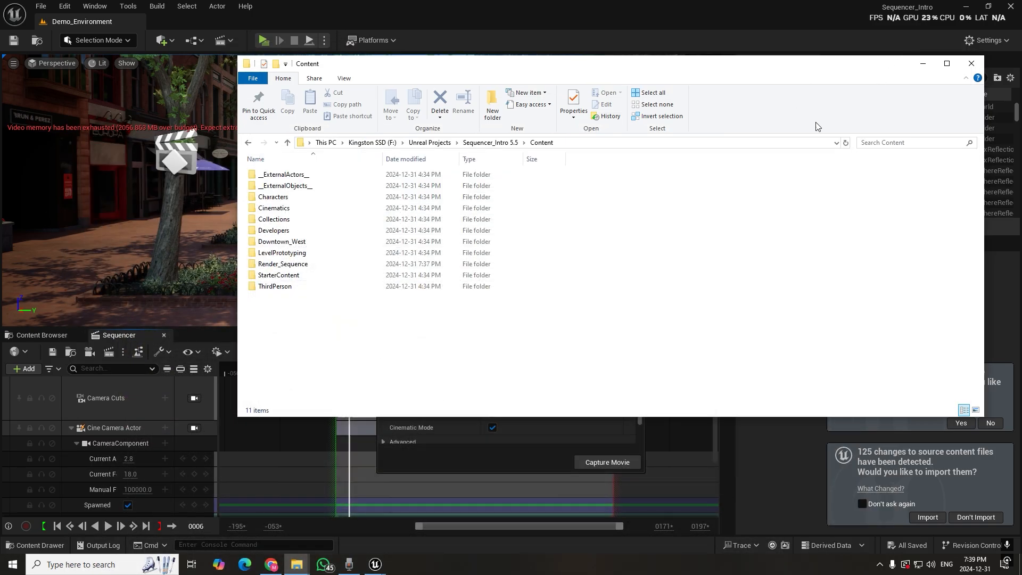
# Check the Render_Sequence and Downtown_West folders for the captured video, returning to the Content folder after each
pyautogui.doubleClick(298, 264)
pyautogui.scroll(-3, 466, 260)
pyautogui.scroll(-3, 466, 260)
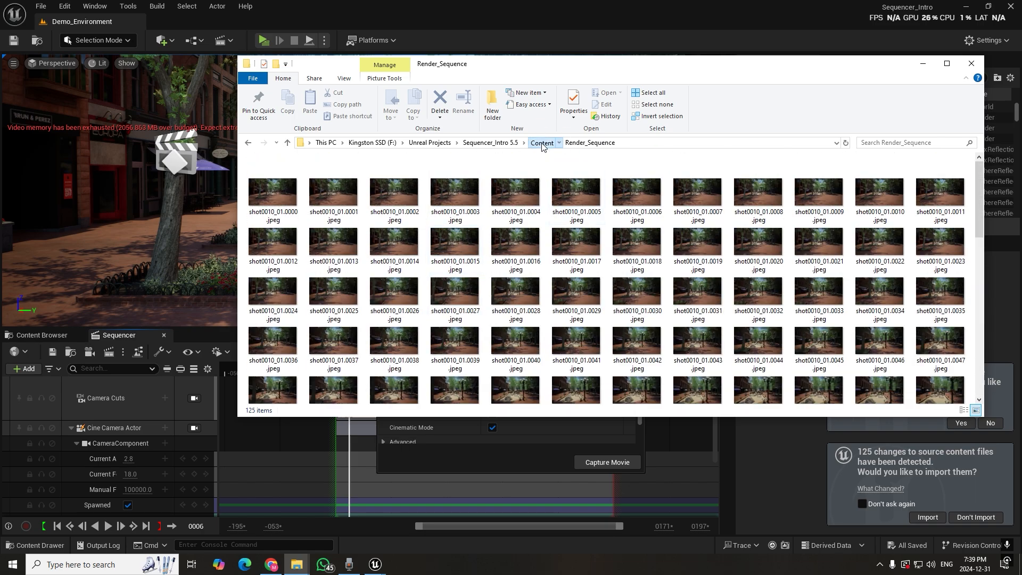
pyautogui.click(542, 144)
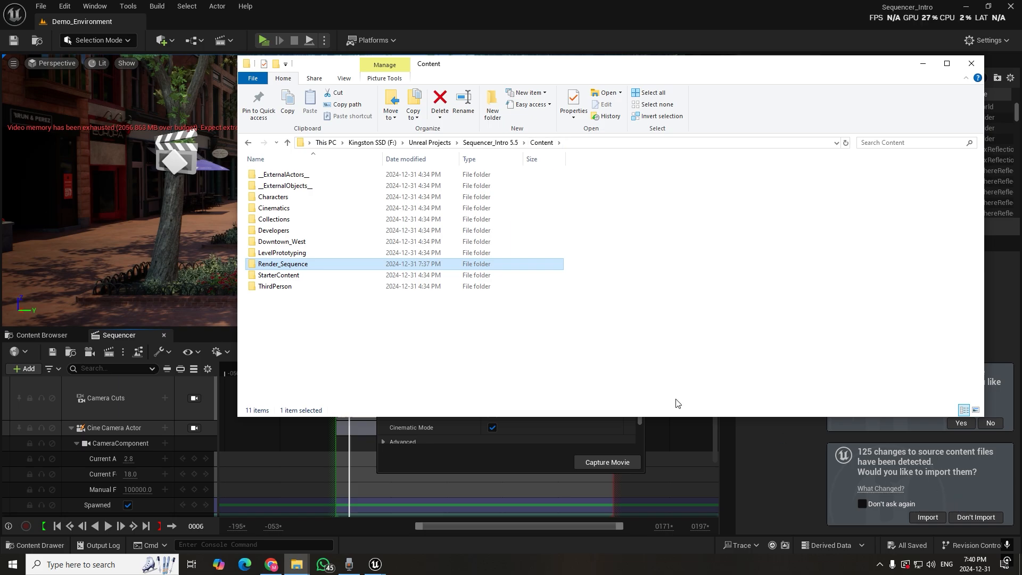
pyautogui.doubleClick(286, 243)
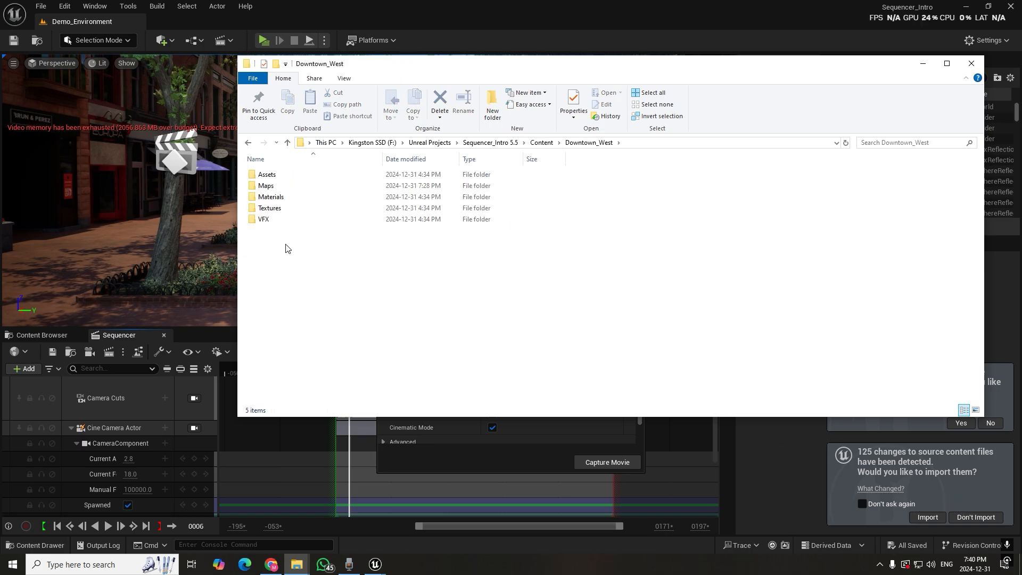
pyautogui.click(540, 142)
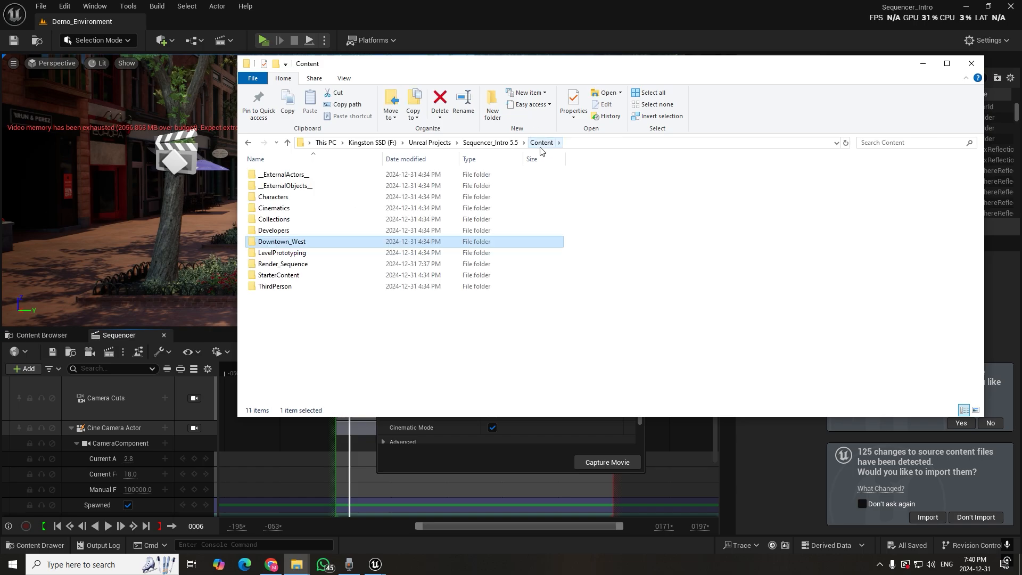
# Go up to the Sequencer_Intro 5.5 project folder and open VideoCaptures inside its Saved folder
pyautogui.click(482, 145)
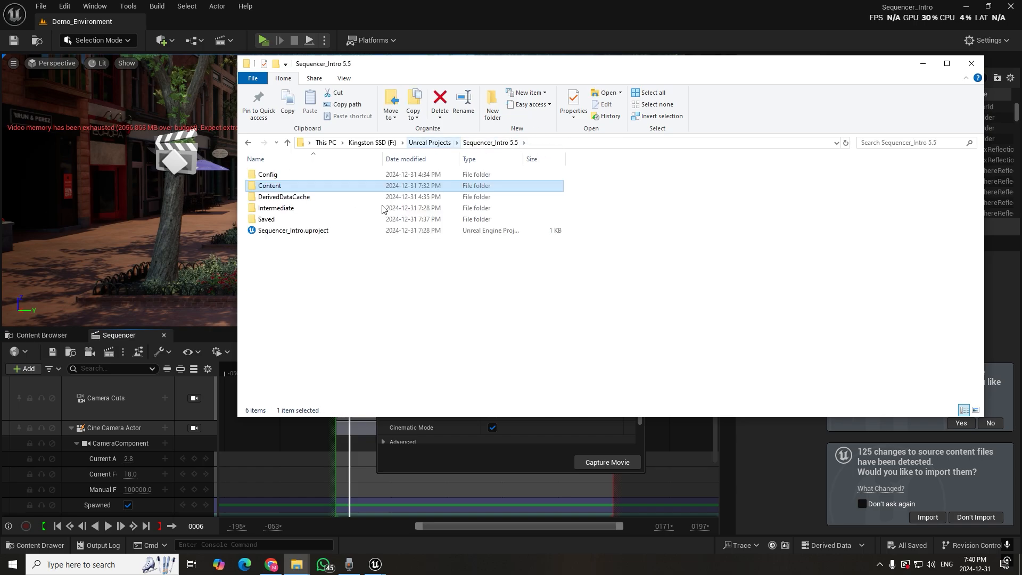
pyautogui.doubleClick(270, 221)
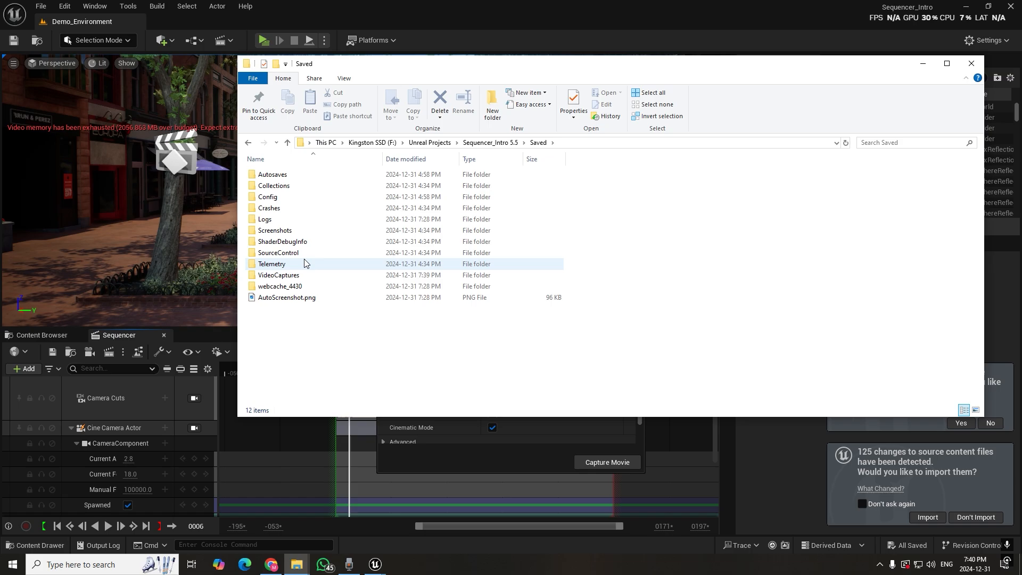
pyautogui.doubleClick(288, 275)
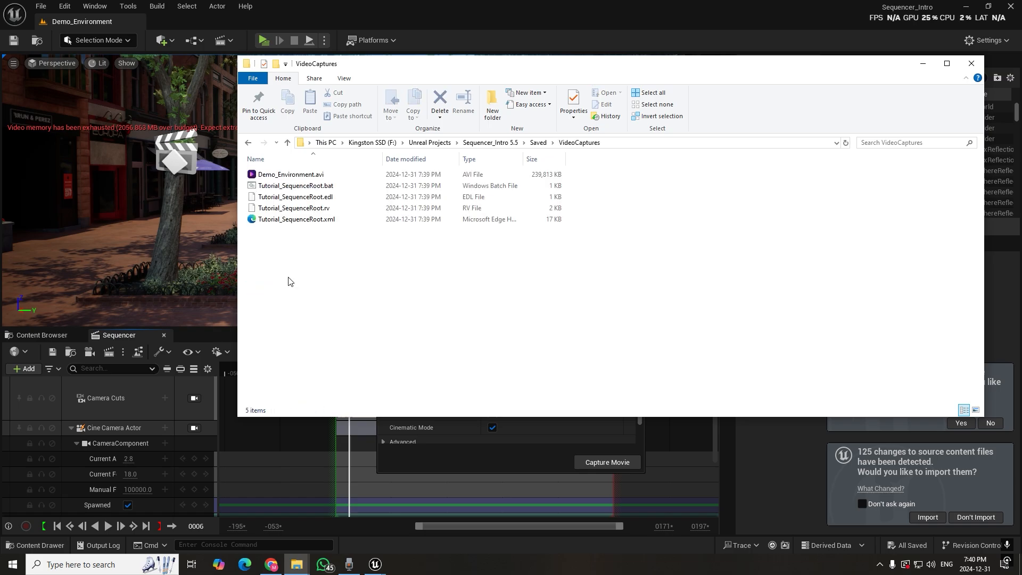
# Play the captured Demo_Environment.avi in the video player and close the player
pyautogui.click(301, 176)
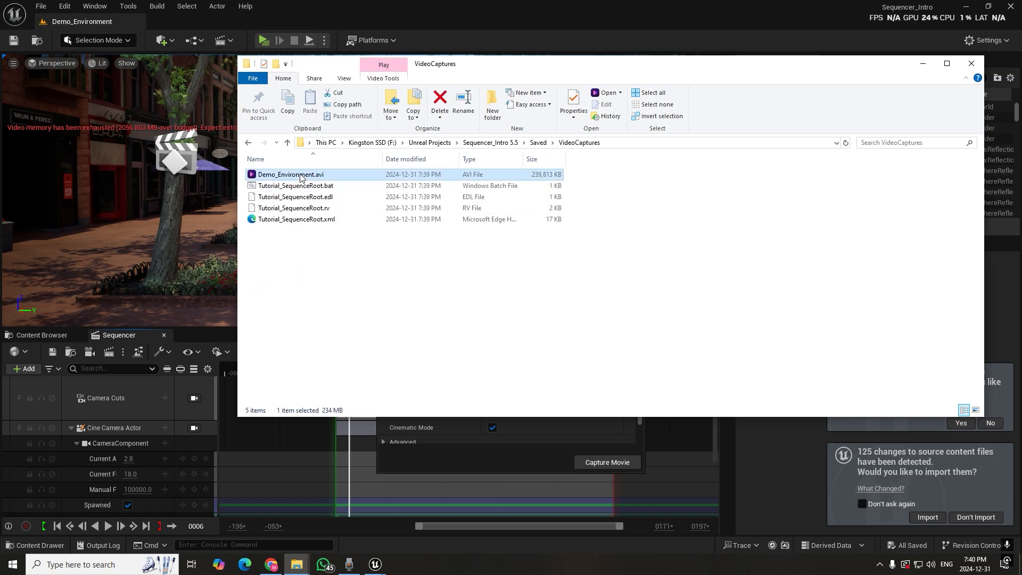
pyautogui.doubleClick(301, 176)
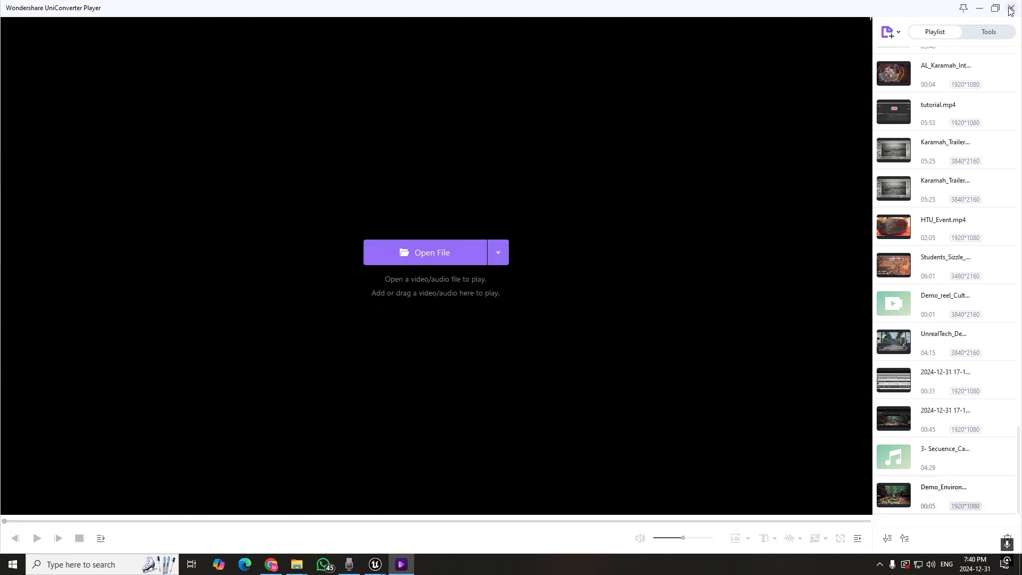
pyautogui.click(1010, 9)
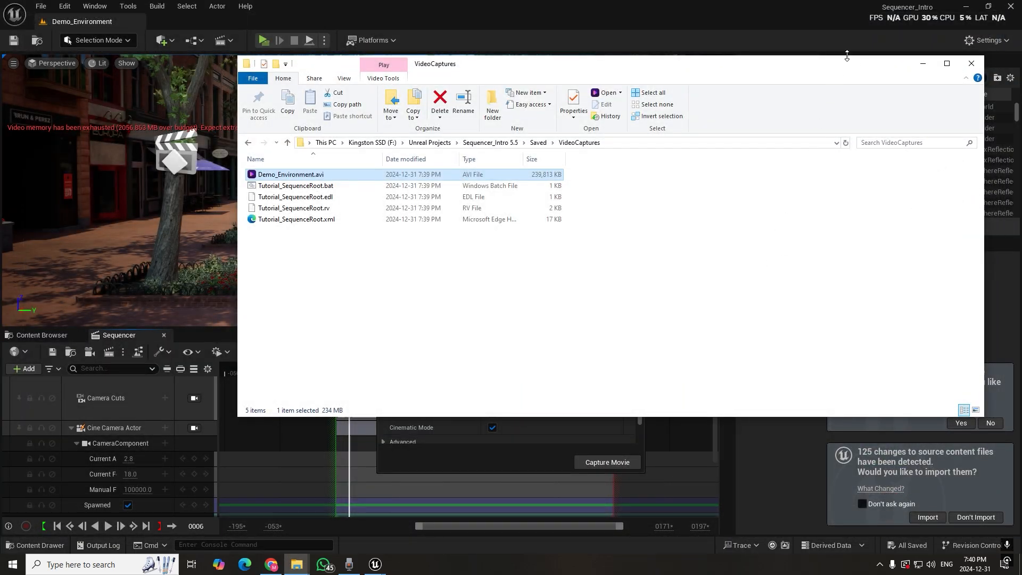
# Return to Unreal Engine, close the render movie settings, and decline re-opening the previously open asset editor
pyautogui.click(923, 63)
pyautogui.click(634, 88)
pyautogui.click(990, 423)
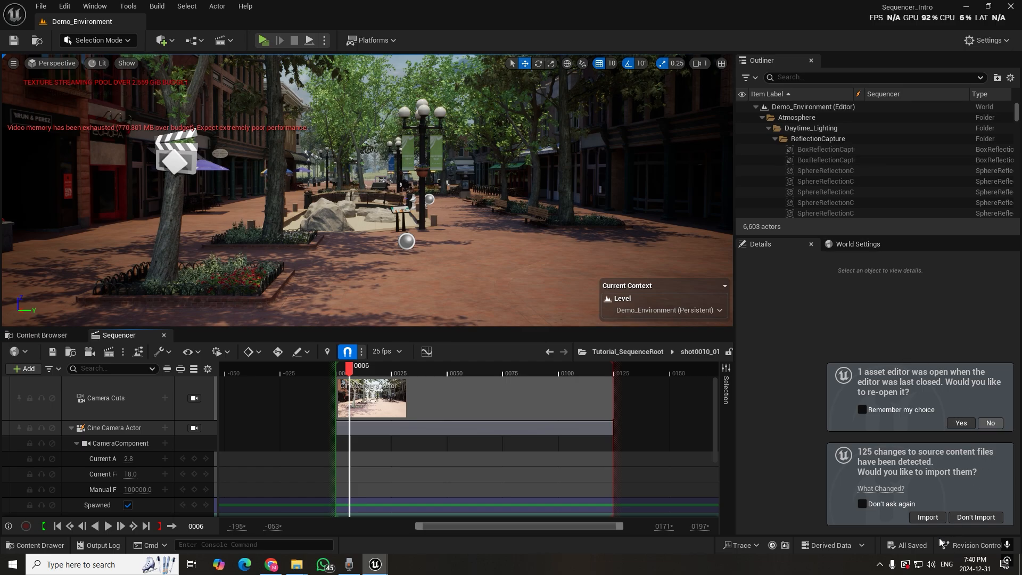